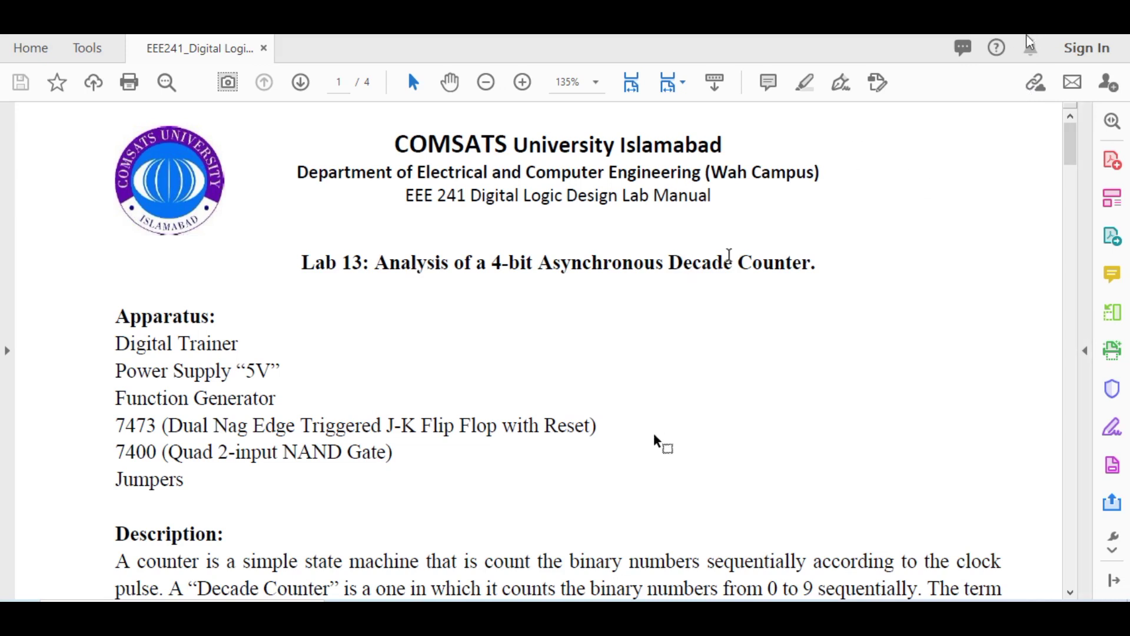
Step: Read the Lab 13 apparatus list and description, selecting the counting range "0 to 9" in the text
scroll(653, 436, "down", 1)
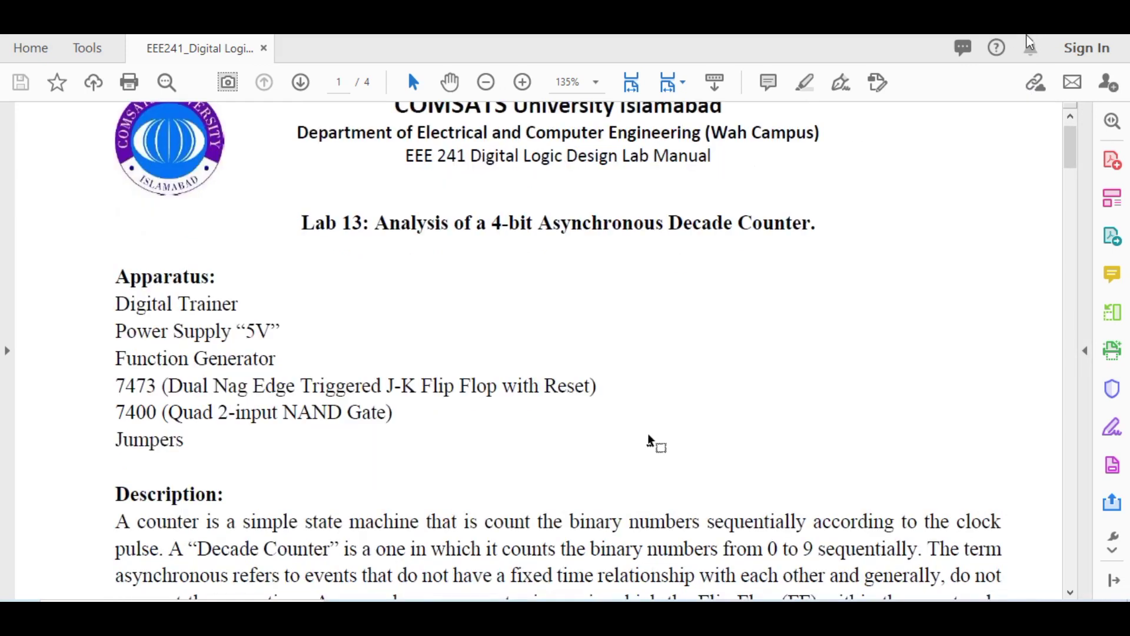
scroll(649, 440, "down", 1)
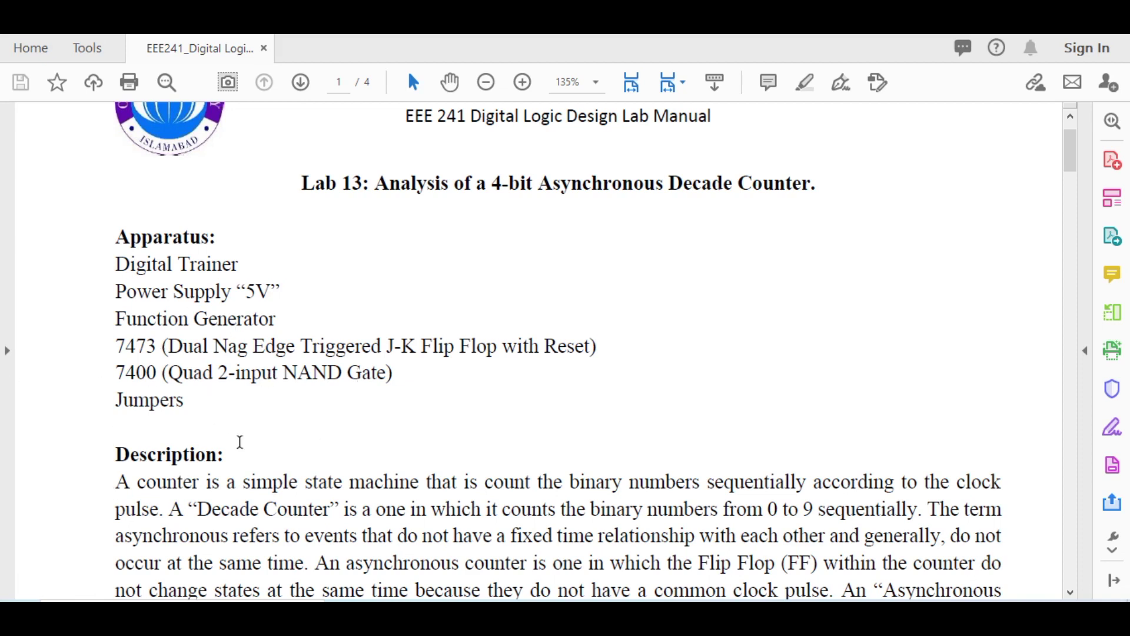
scroll(312, 415, "down", 3)
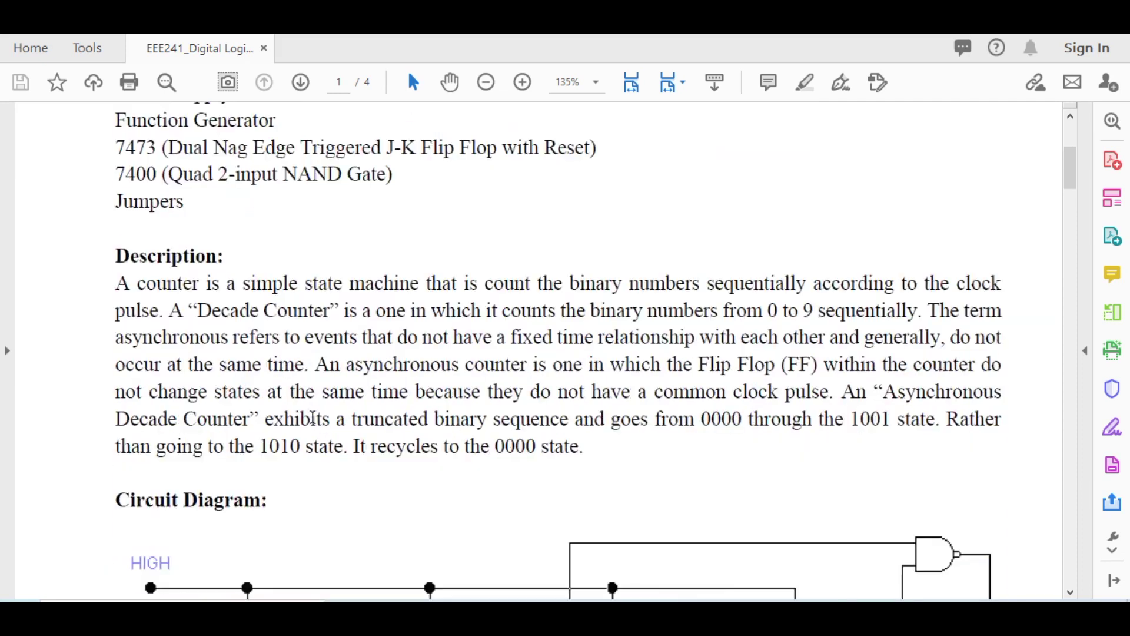
scroll(312, 418, "down", 1)
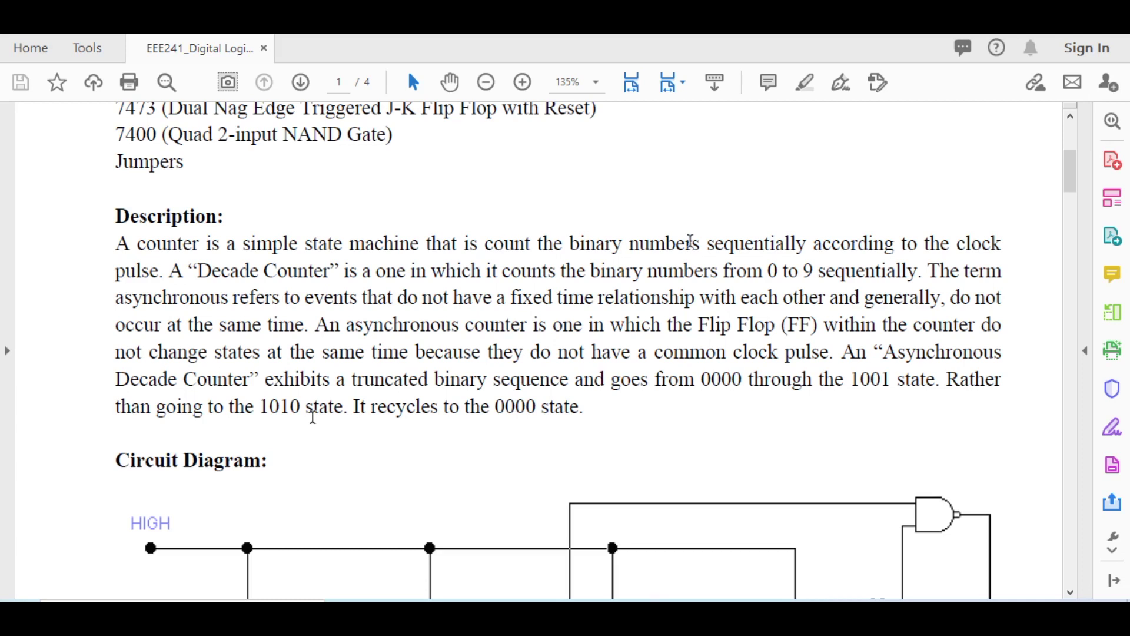
mouse_move(767, 271)
left_mouse_down()
mouse_move(907, 271)
mouse_move(815, 271)
left_mouse_up()
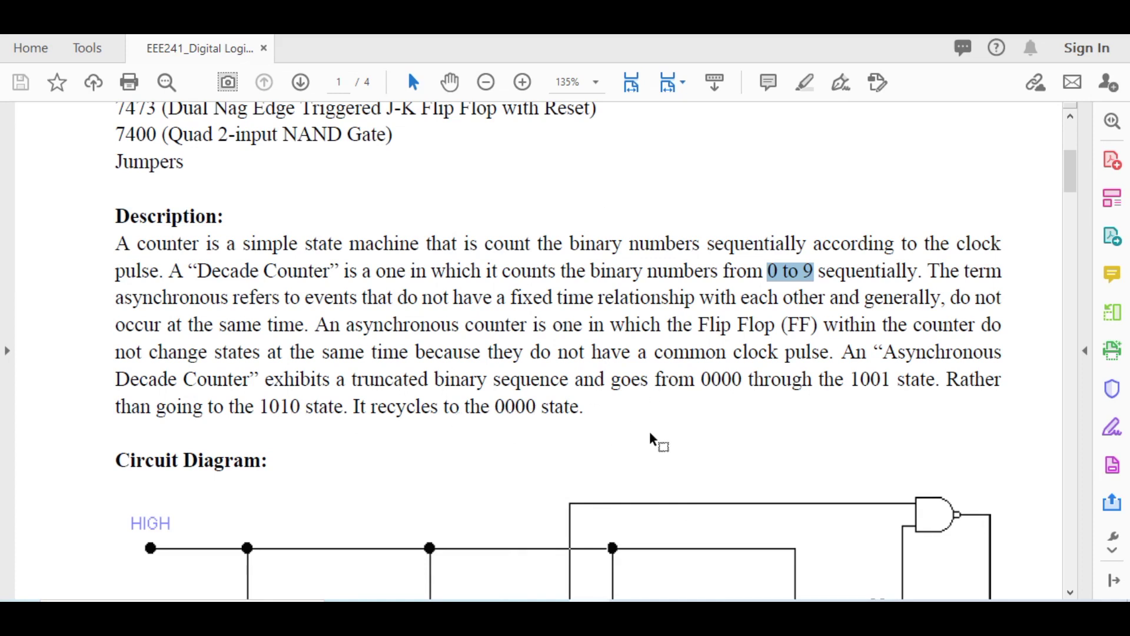
Step: Examine the decade counter truth table on page 2, marking its caption and the output bits for decimal 9
scroll(647, 436, "down", 4)
scroll(641, 437, "down", 12)
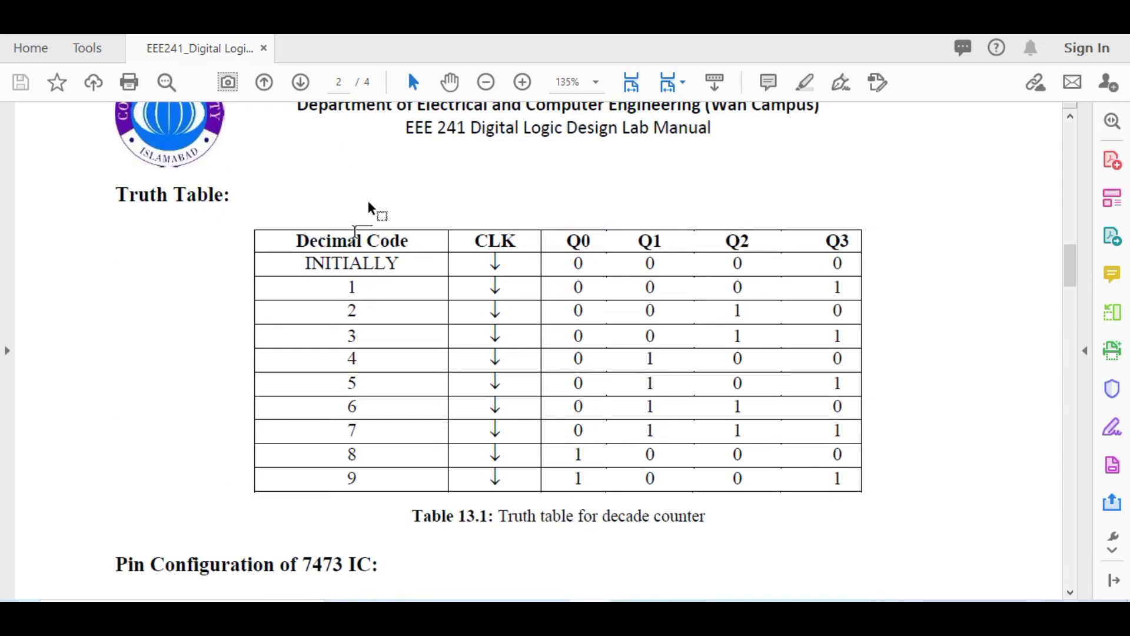
left_click_drag(712, 518, 539, 518)
left_click(795, 533)
left_click_drag(848, 478, 588, 480)
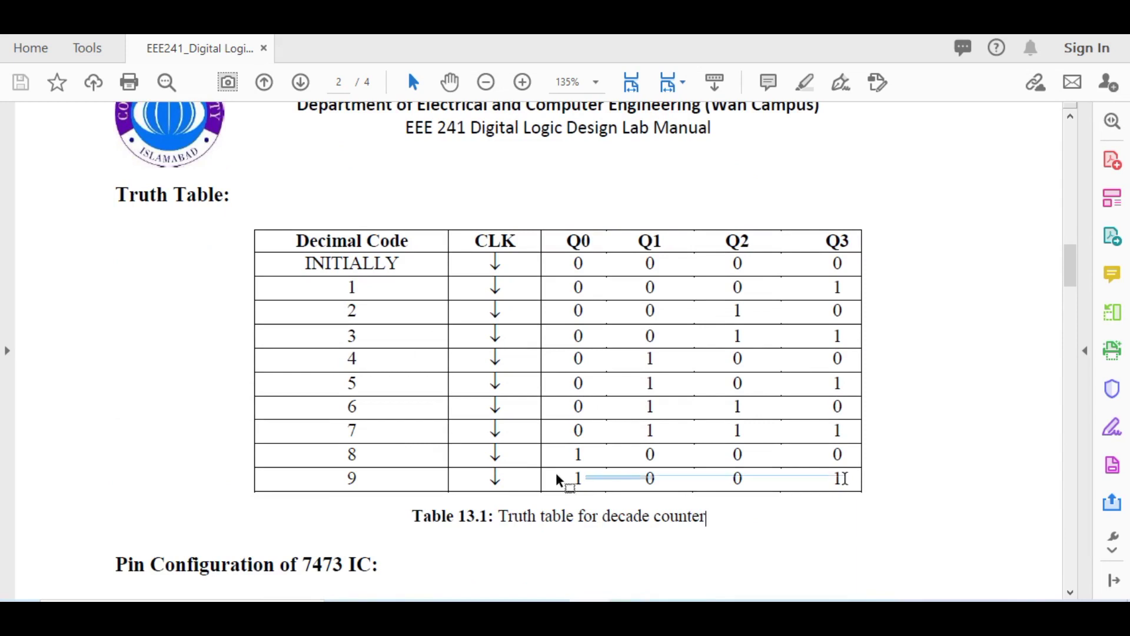
left_click(835, 301)
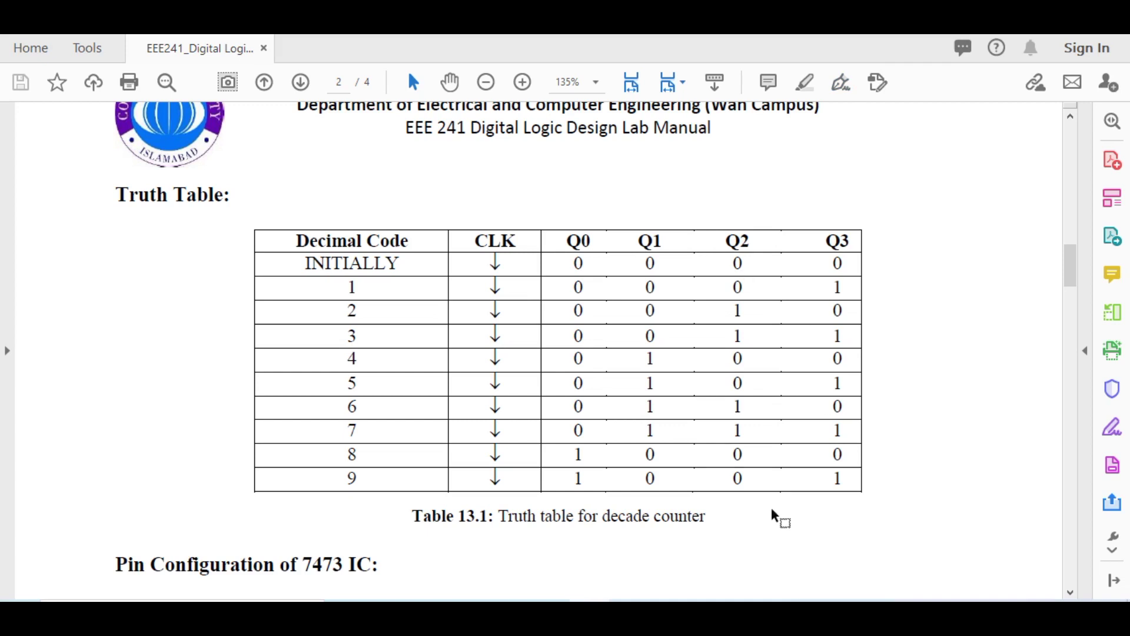
Step: Skim the manual's circuit diagram and IC pin configurations, returning to the Lab 13 title and apparatus list
scroll(771, 509, "down", 6)
scroll(616, 502, "up", 15)
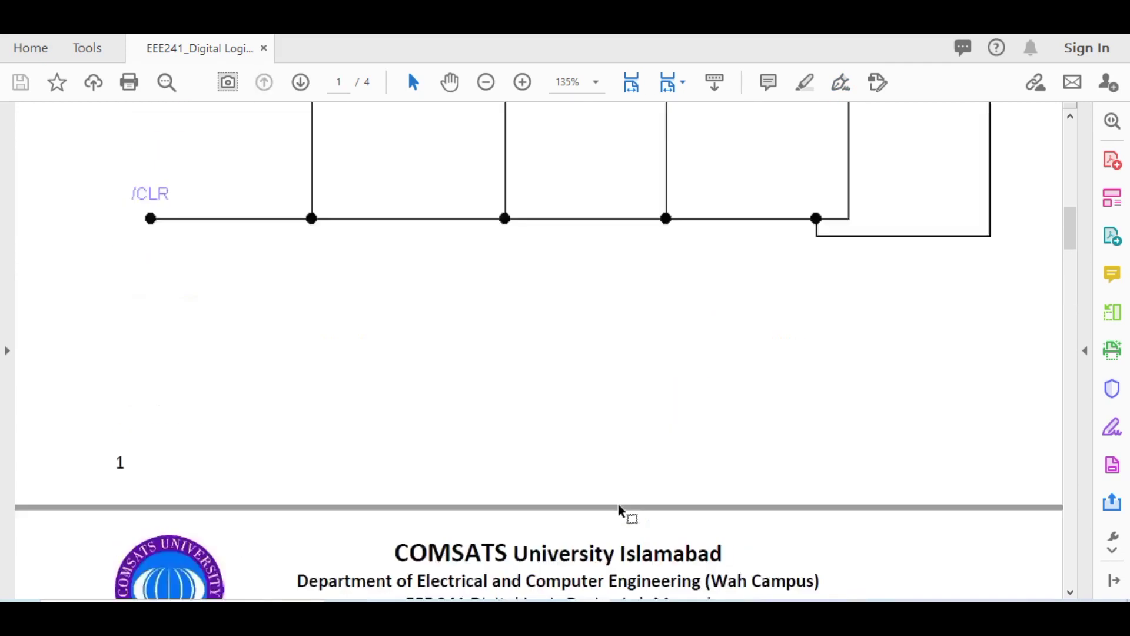
scroll(617, 502, "up", 3)
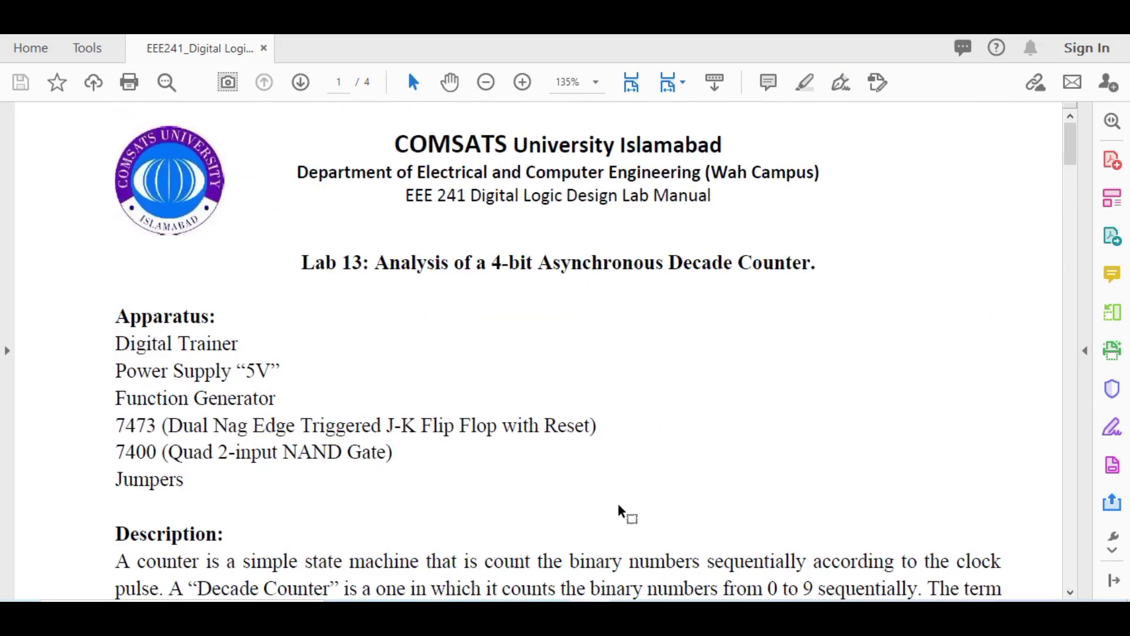
scroll(617, 503, "down", 7)
scroll(617, 502, "down", 10)
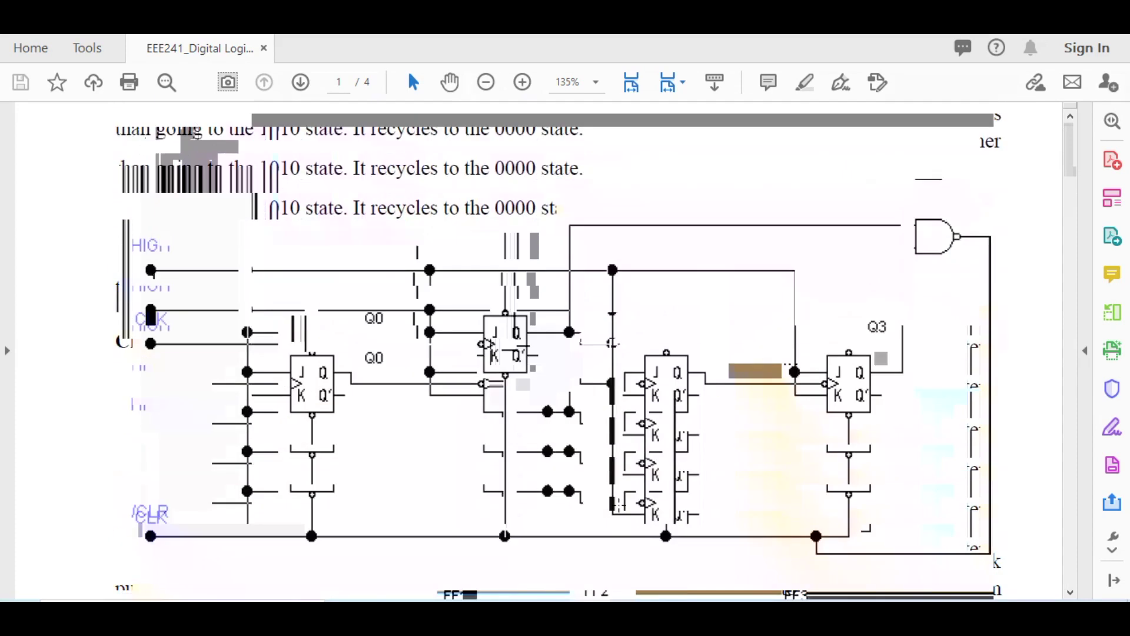
scroll(617, 503, "down", 10)
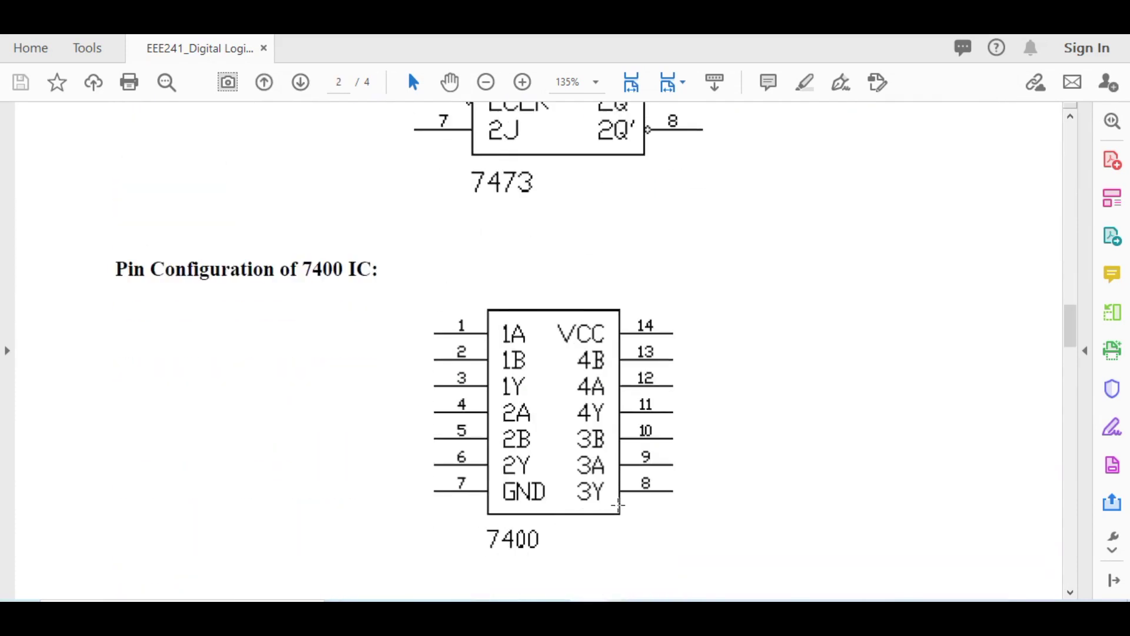
scroll(618, 507, "up", 20)
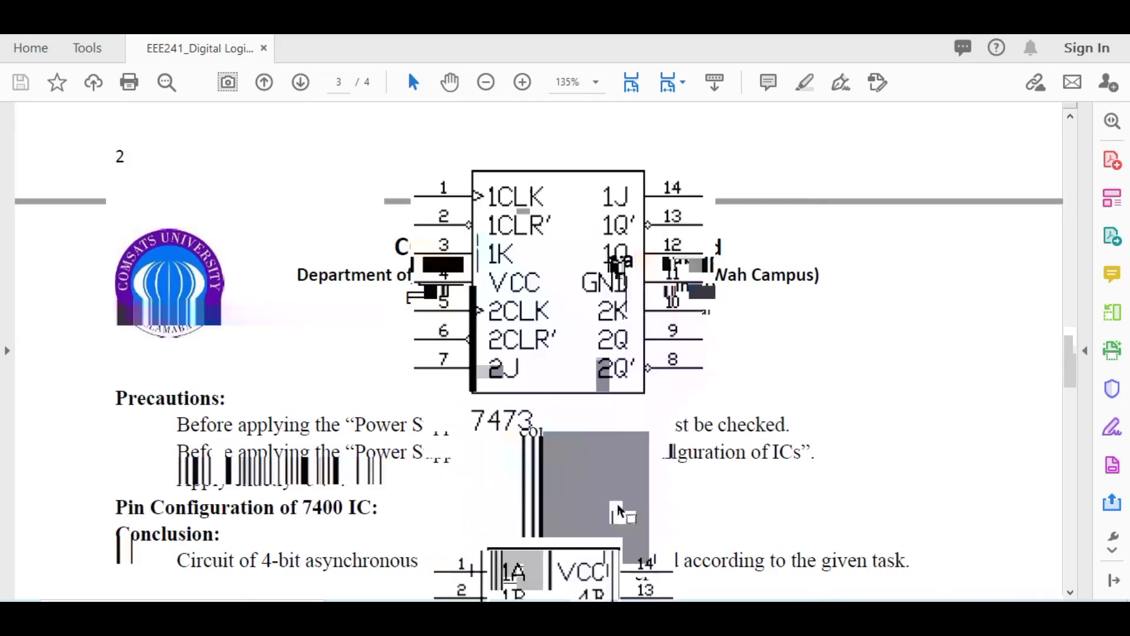
scroll(619, 506, "down", 3)
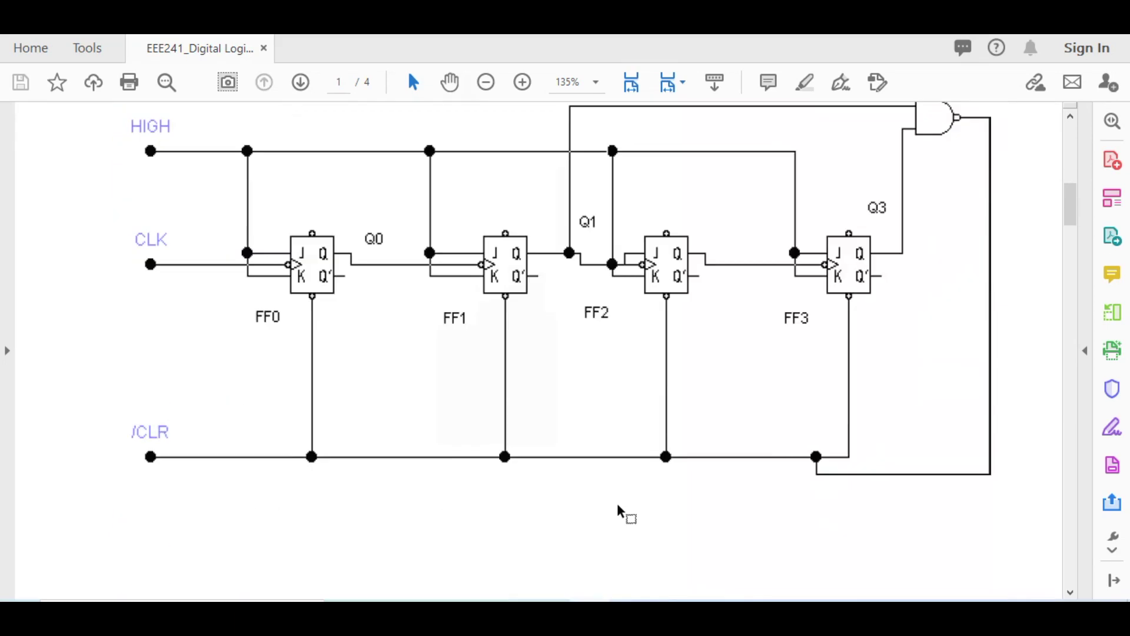
scroll(788, 379, "up", 13)
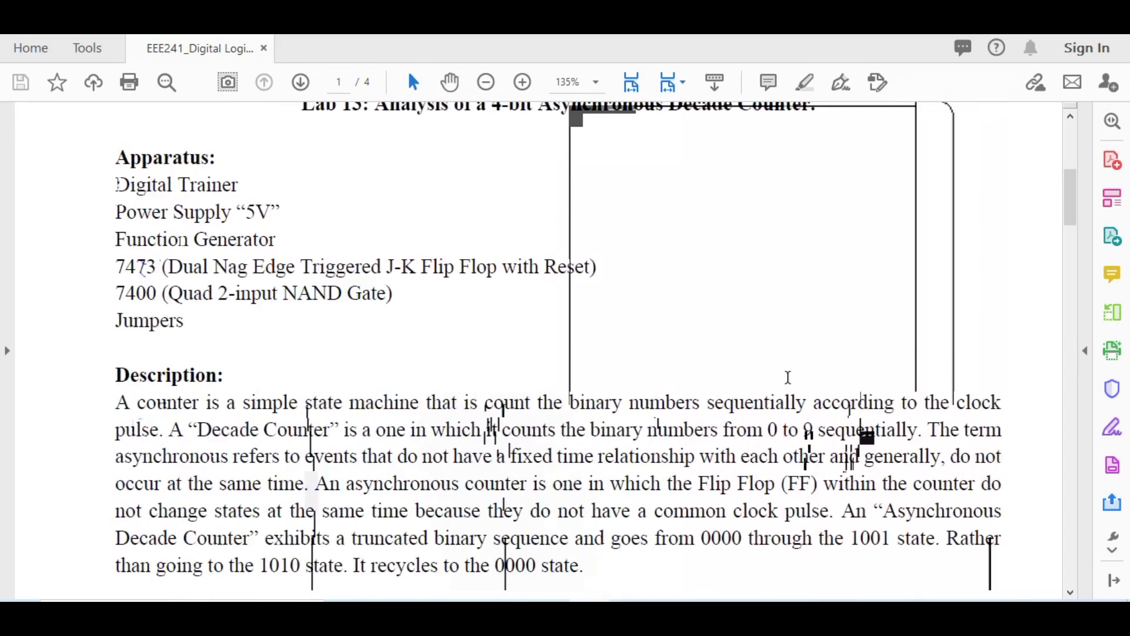
scroll(787, 378, "down", 3)
scroll(788, 378, "up", 2)
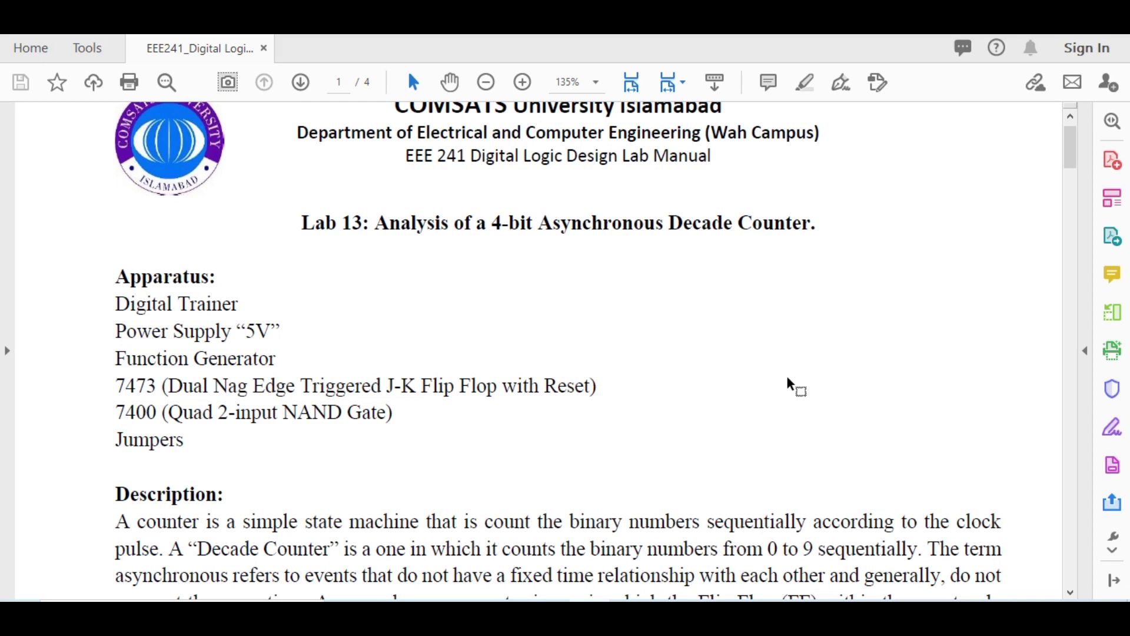
Step: Examine the counter's circuit diagram with its four J-K flip-flops, NAND gate and clear line
scroll(772, 390, "down", 10)
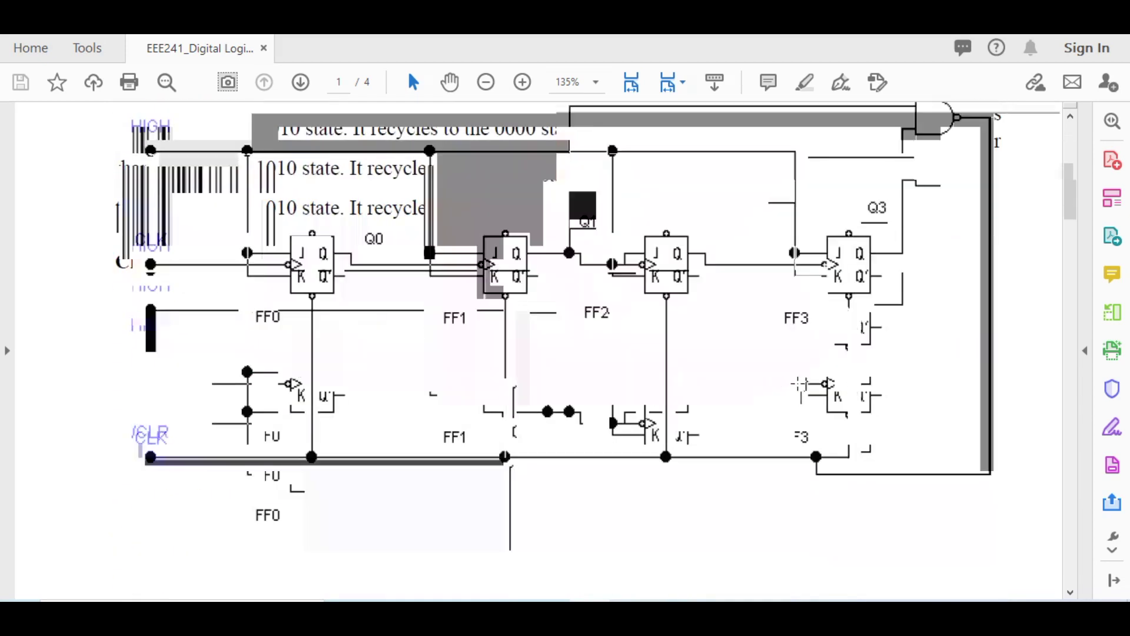
scroll(855, 365, "up", 8)
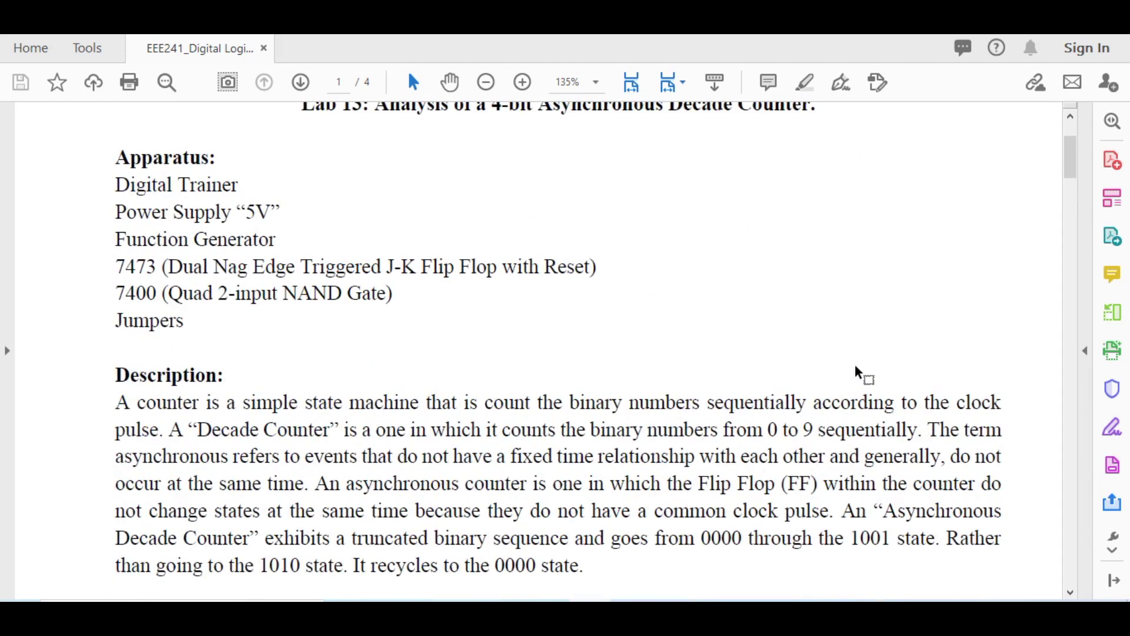
scroll(855, 363, "down", 7)
scroll(615, 424, "down", 1)
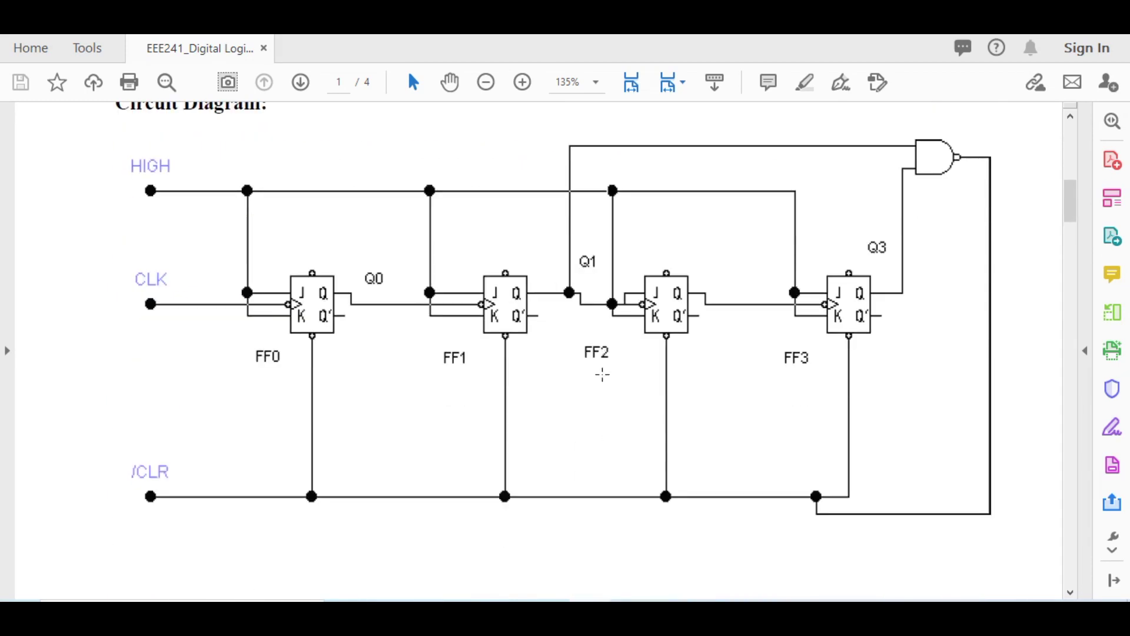
scroll(614, 263, "down", 3)
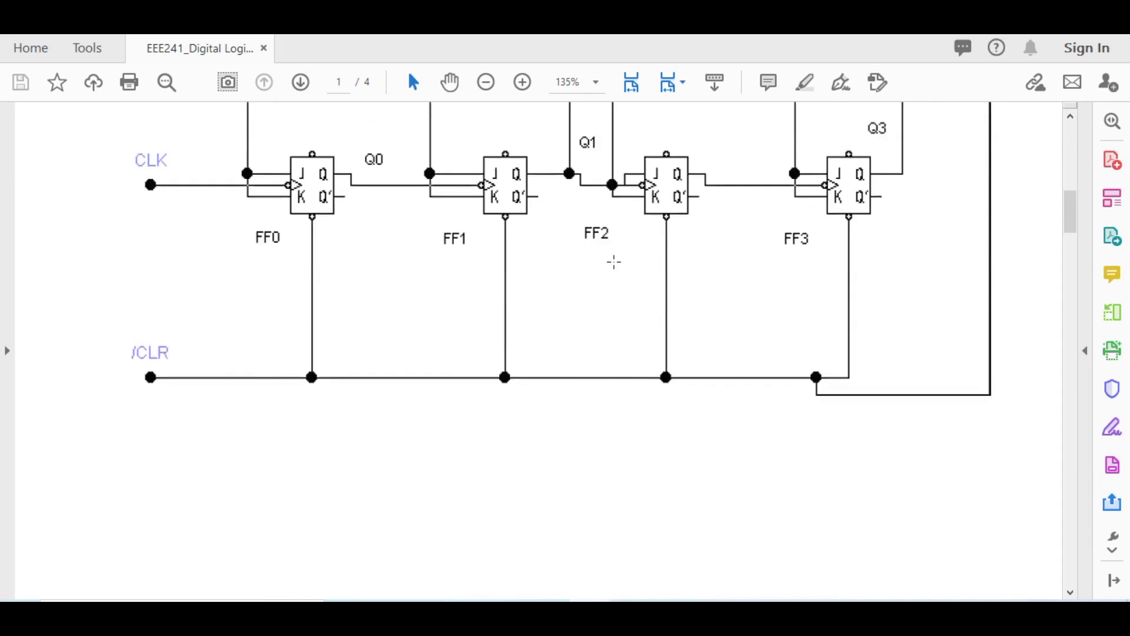
Step: Review the decade counter truth table together with the pin configuration of the 7473 IC
scroll(614, 262, "down", 4)
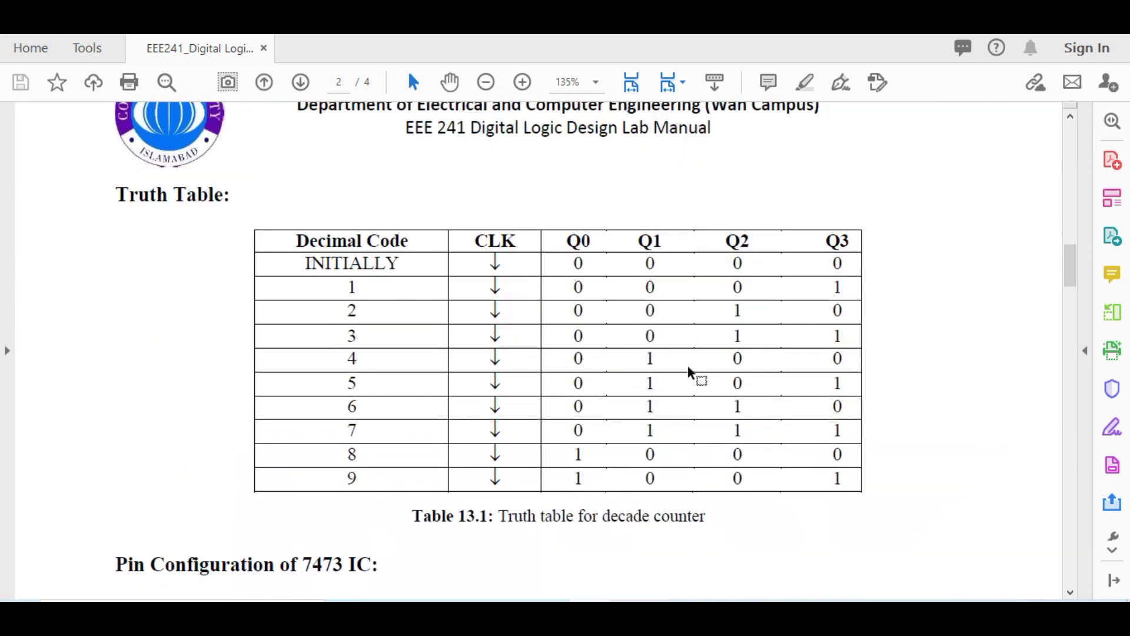
scroll(615, 389, "down", 3)
scroll(612, 383, "down", 3)
scroll(613, 383, "up", 4)
scroll(612, 383, "down", 8)
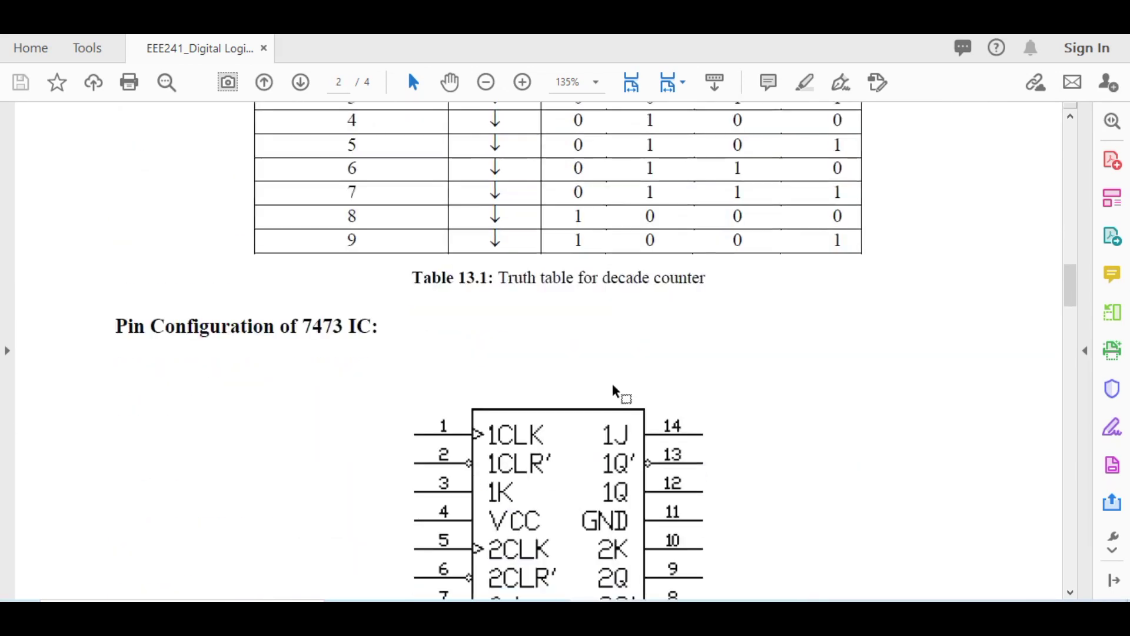
scroll(614, 385, "up", 9)
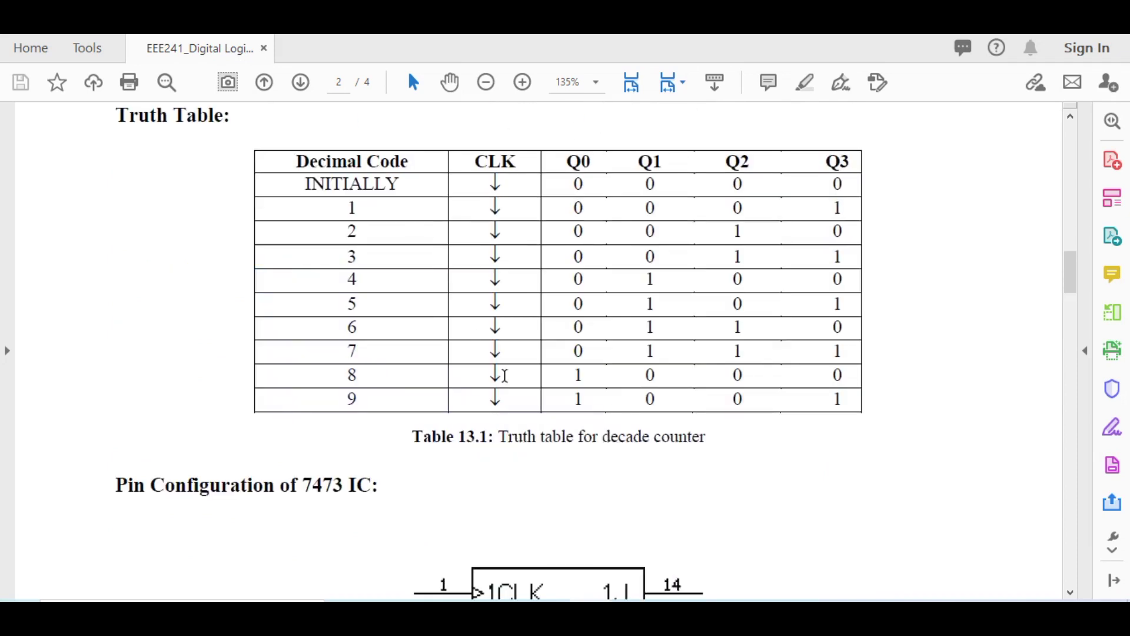
Step: Revisit the asynchronous decade counter description and study the circuit diagram below it
scroll(713, 468, "up", 10)
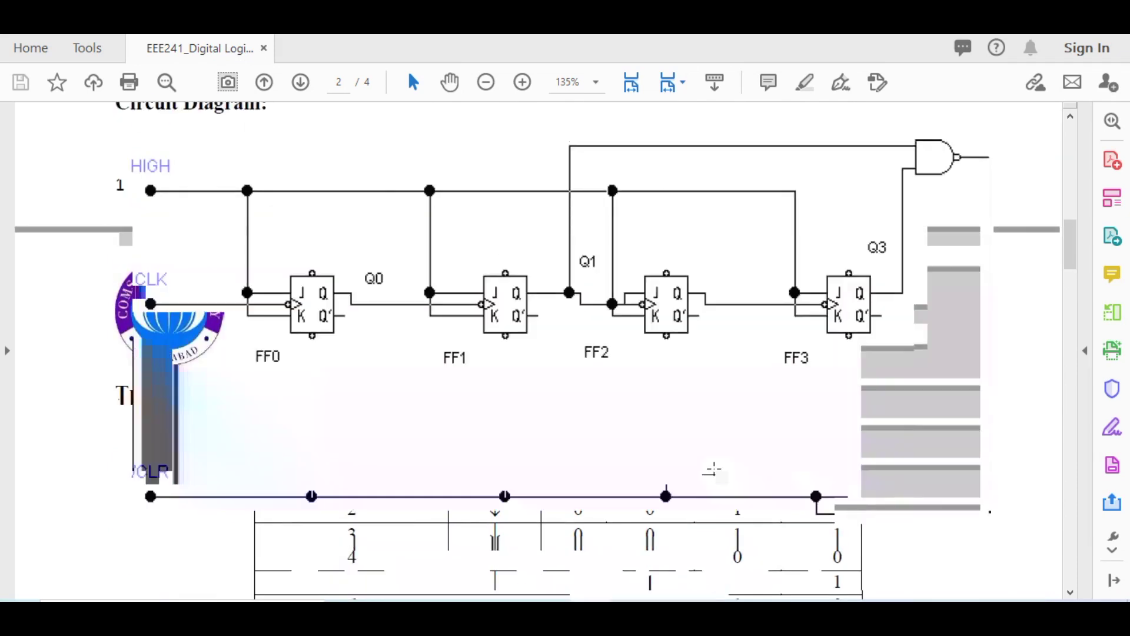
scroll(712, 468, "up", 4)
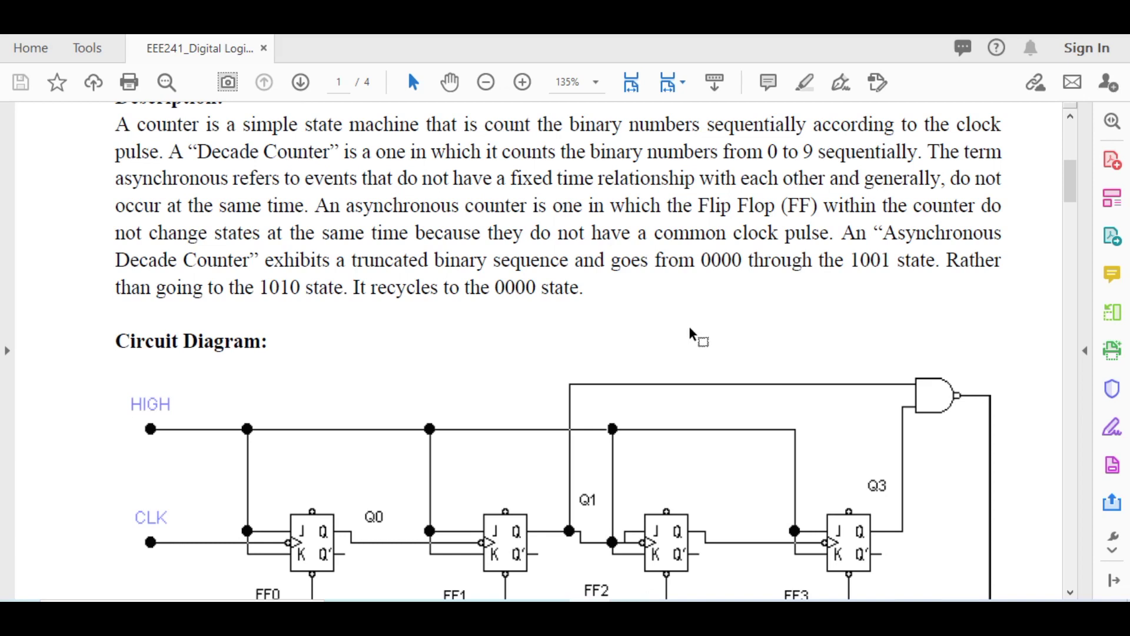
scroll(742, 363, "down", 5)
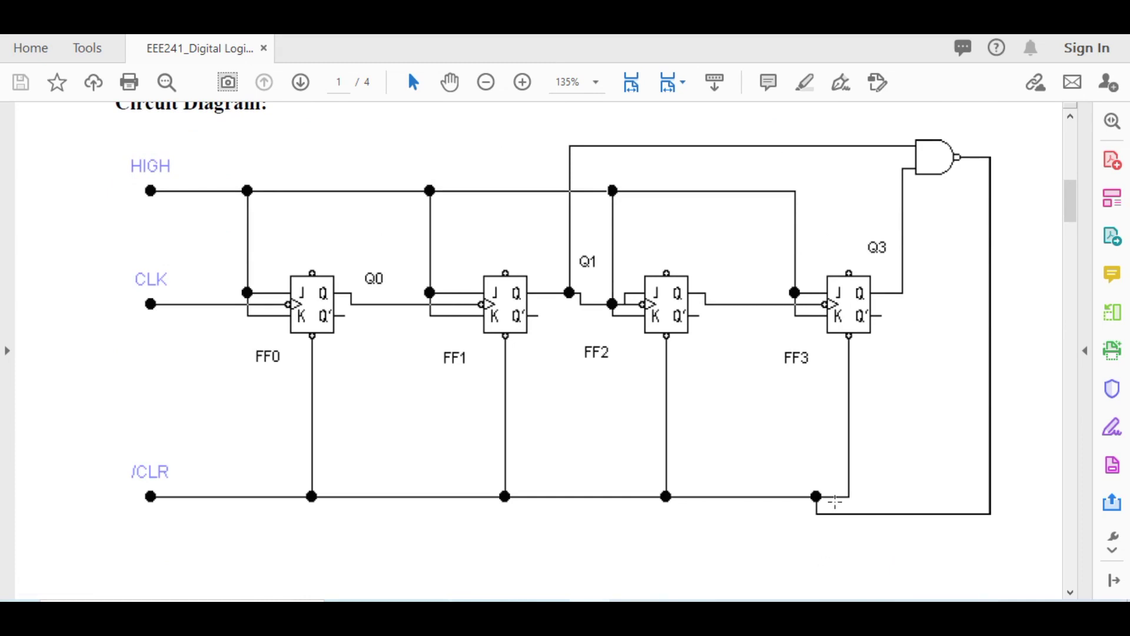
Step: Look through the 7473 and 7400 pin configurations, the precautions and the conclusion of the lab manual
scroll(835, 501, "down", 10)
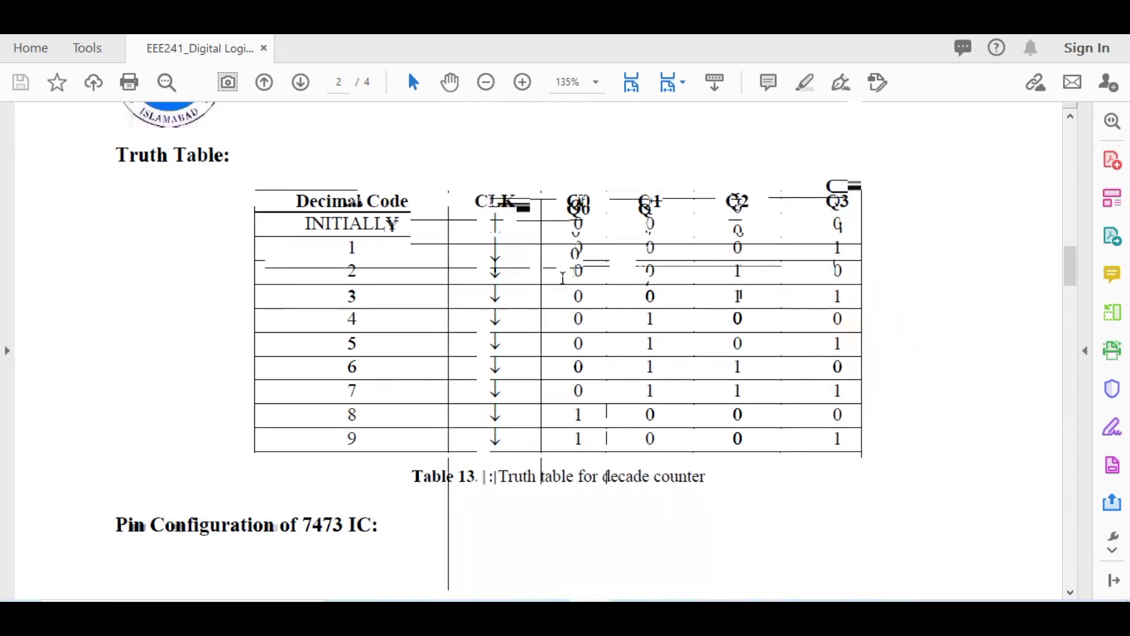
scroll(833, 493, "down", 10)
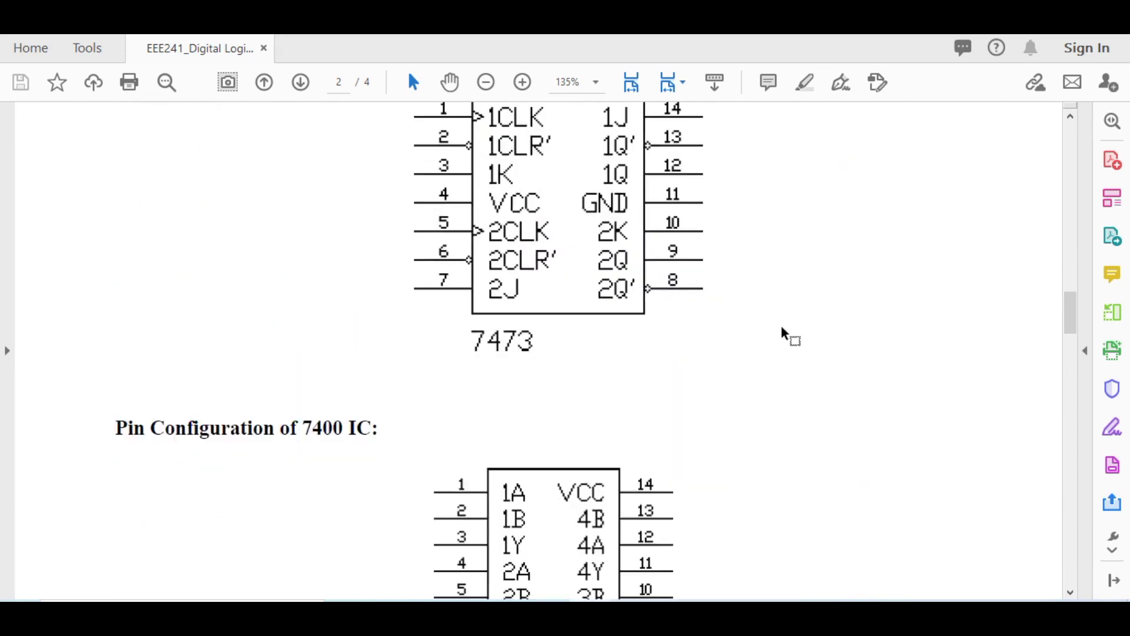
scroll(782, 328, "down", 10)
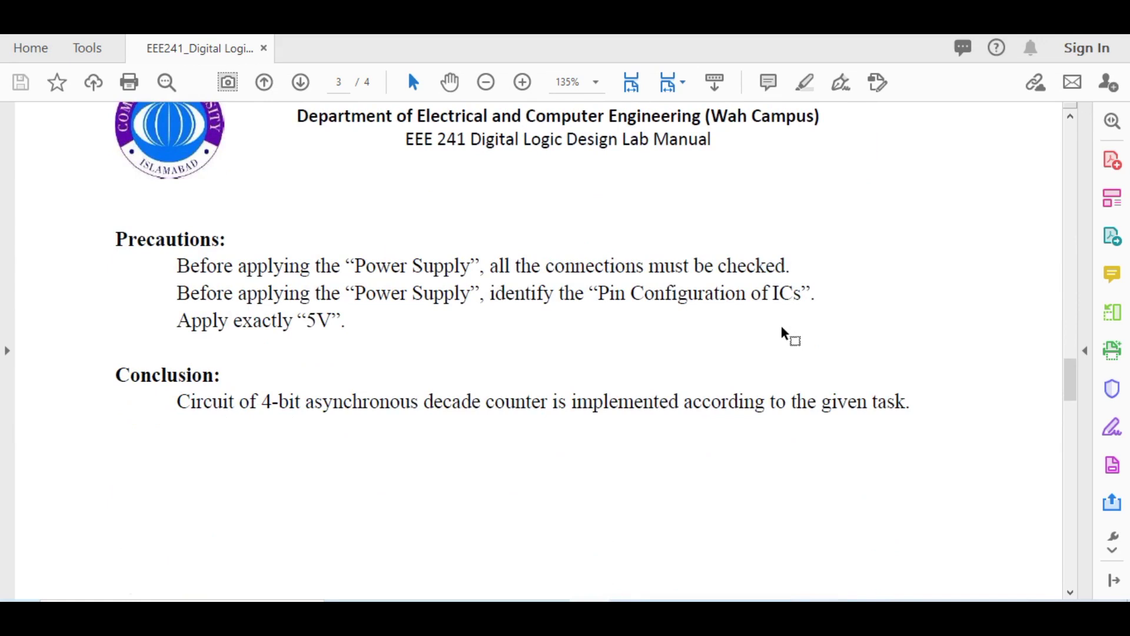
scroll(782, 327, "down", 5)
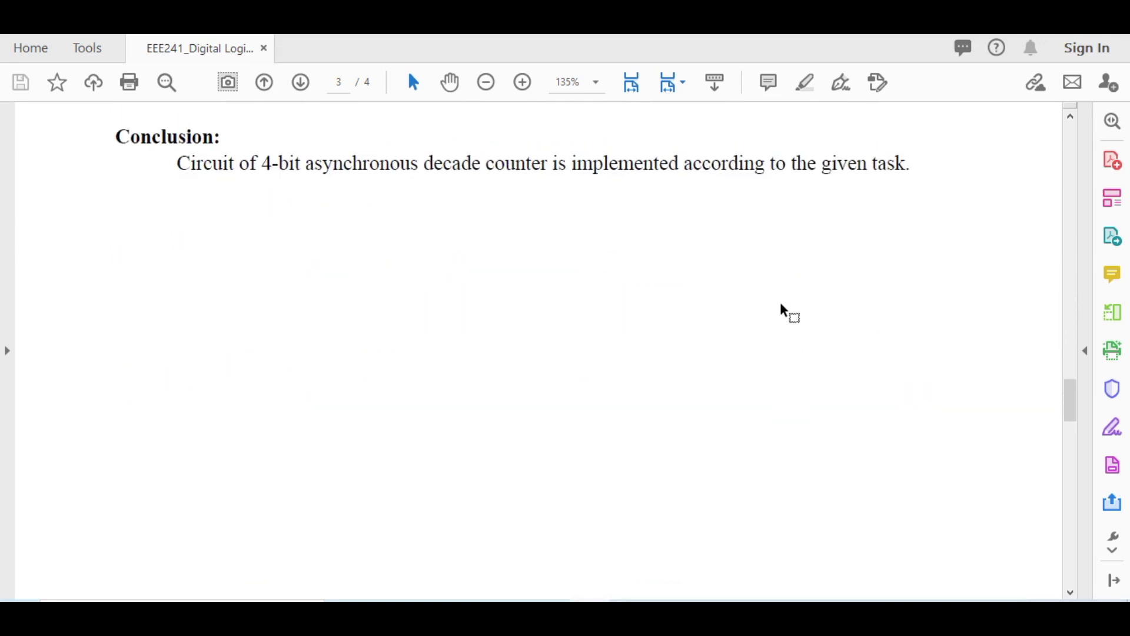
scroll(783, 312, "down", 2)
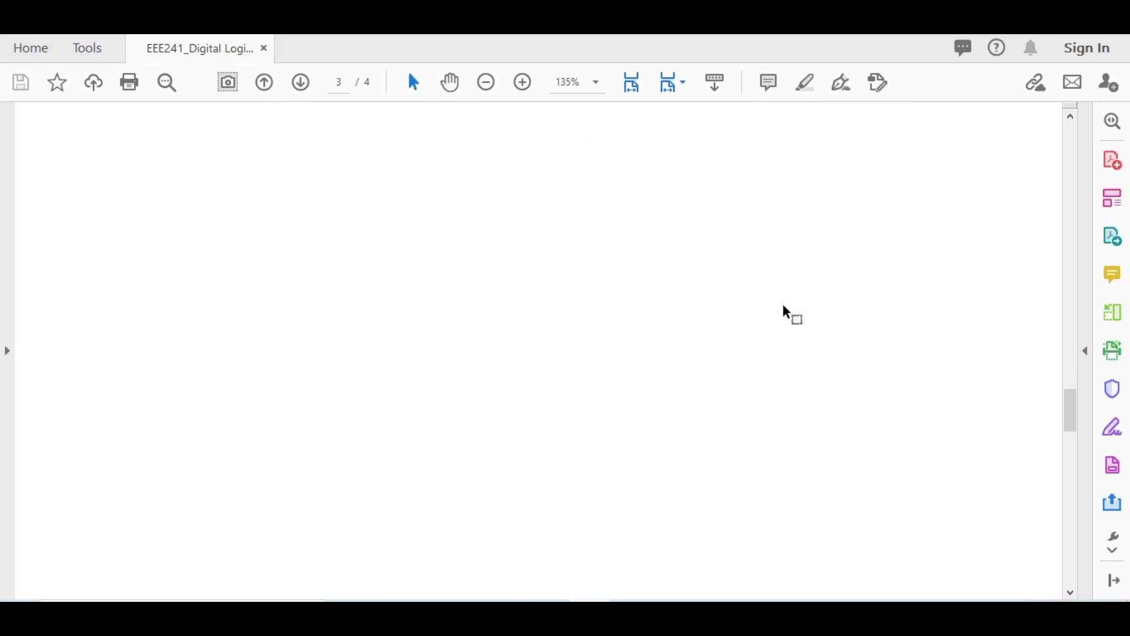
Step: Return to the circuit diagram on page 1 and inspect the flip-flops and their shared /CLR line
scroll(782, 313, "up", 10)
scroll(783, 306, "up", 15)
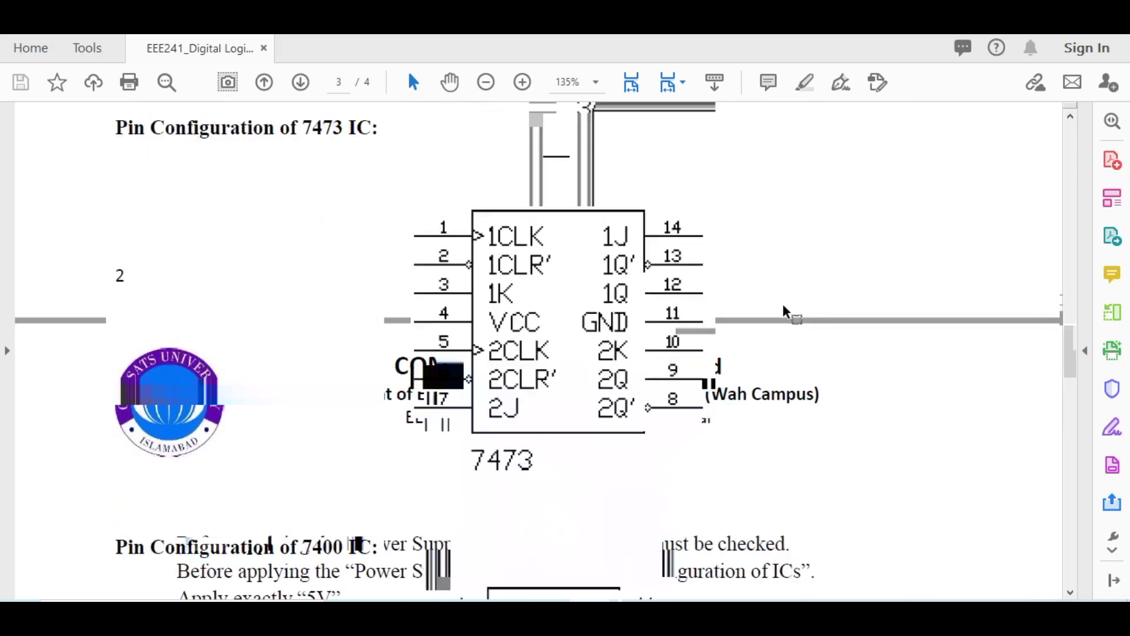
scroll(782, 304, "up", 8)
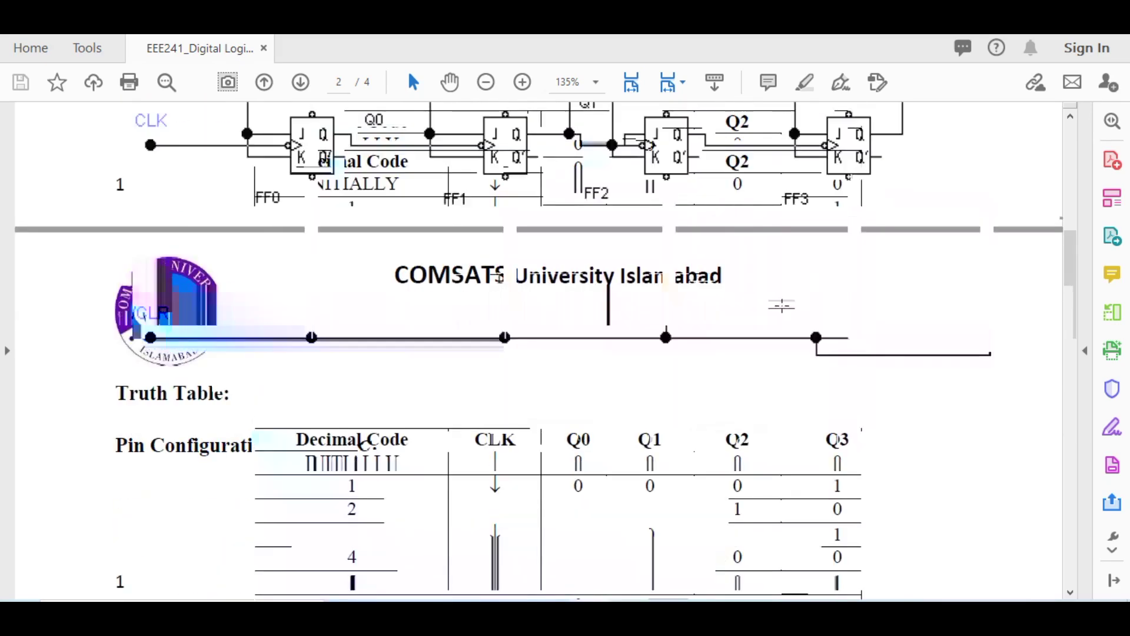
scroll(782, 304, "up", 5)
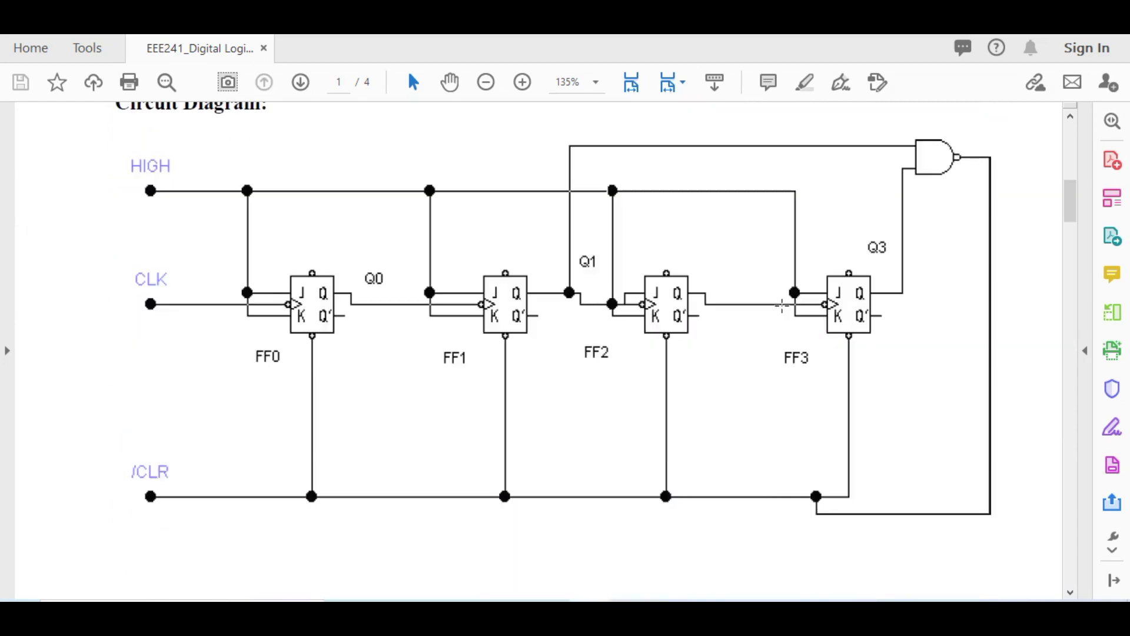
scroll(789, 309, "down", 6)
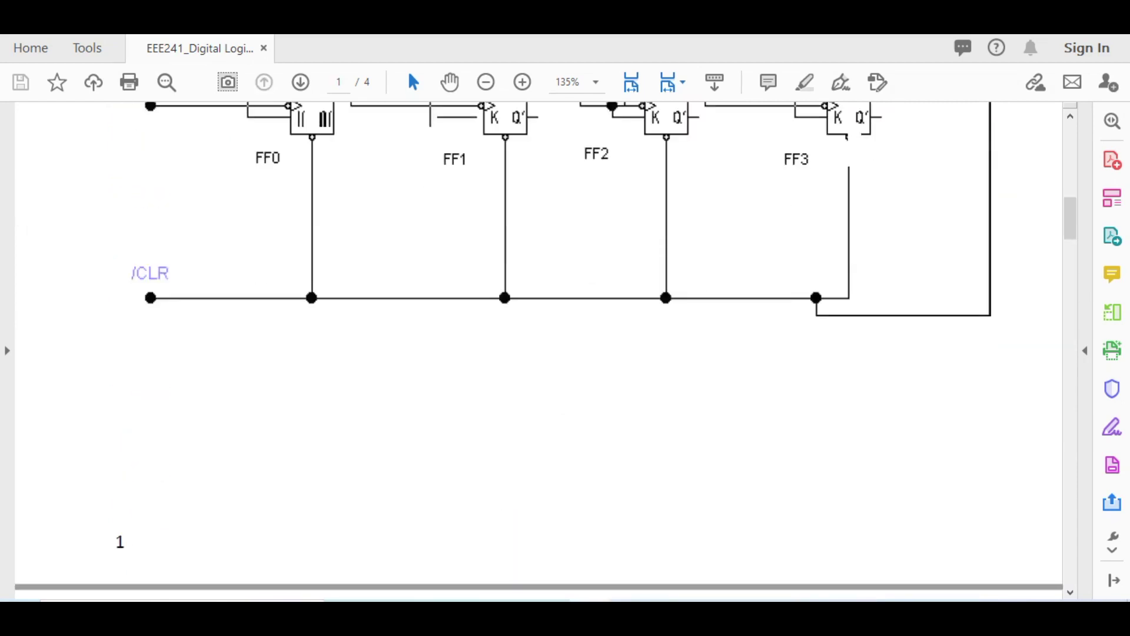
Step: Switch from the lab manual to Multisim and place section A of a new 7473N JK flip-flop near the sheet's left side
scroll(547, 584, "down", 3)
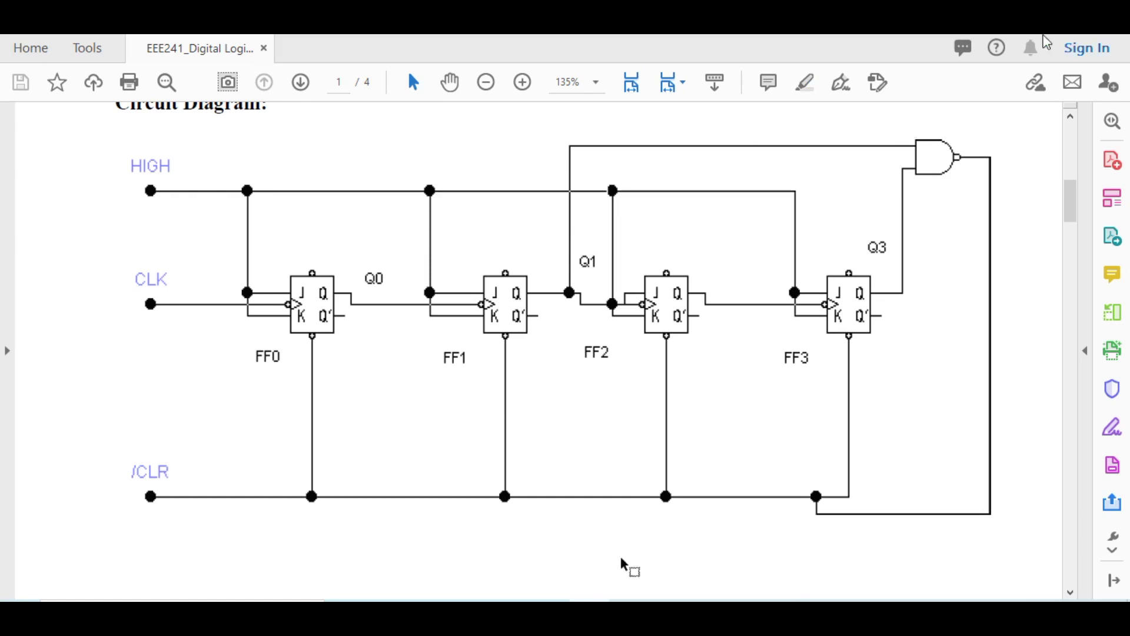
key("alt+Tab")
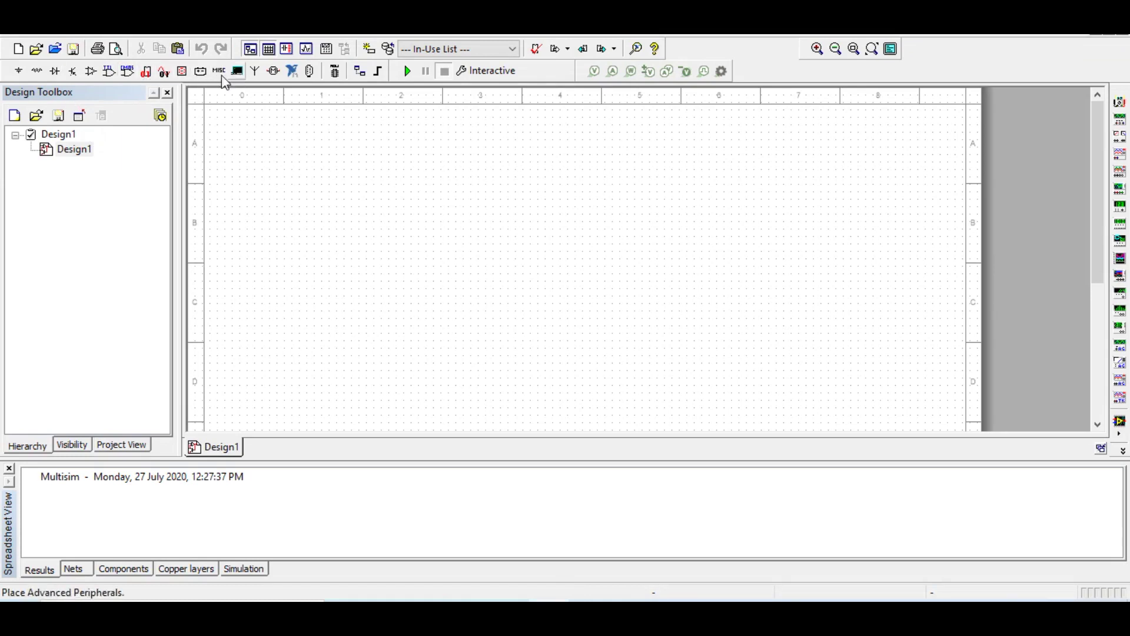
left_click(104, 72)
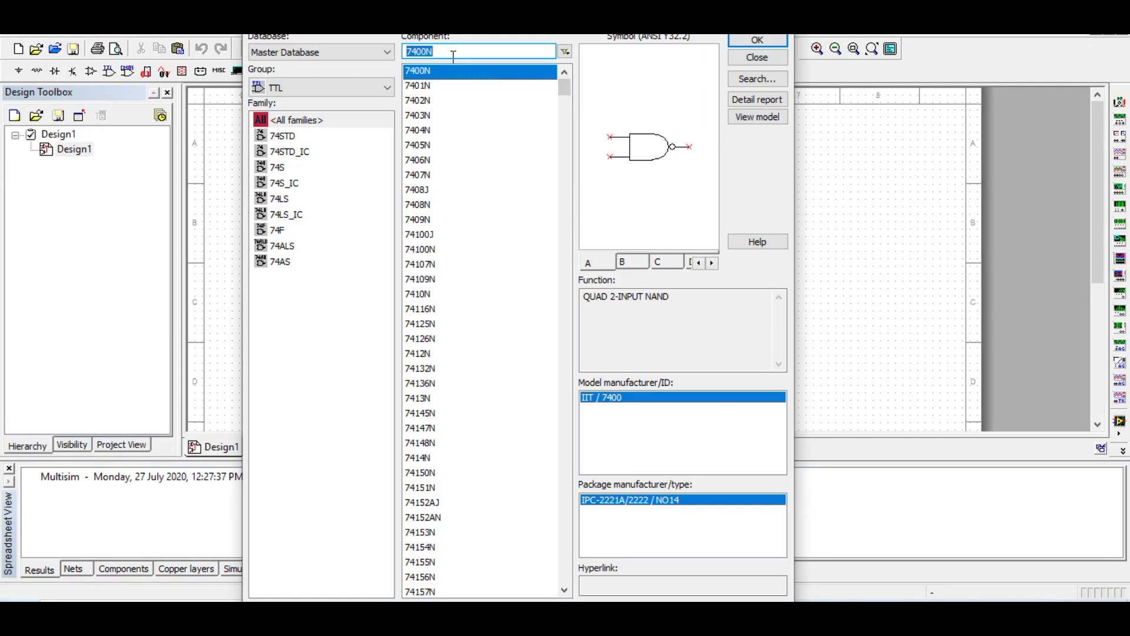
type("7473")
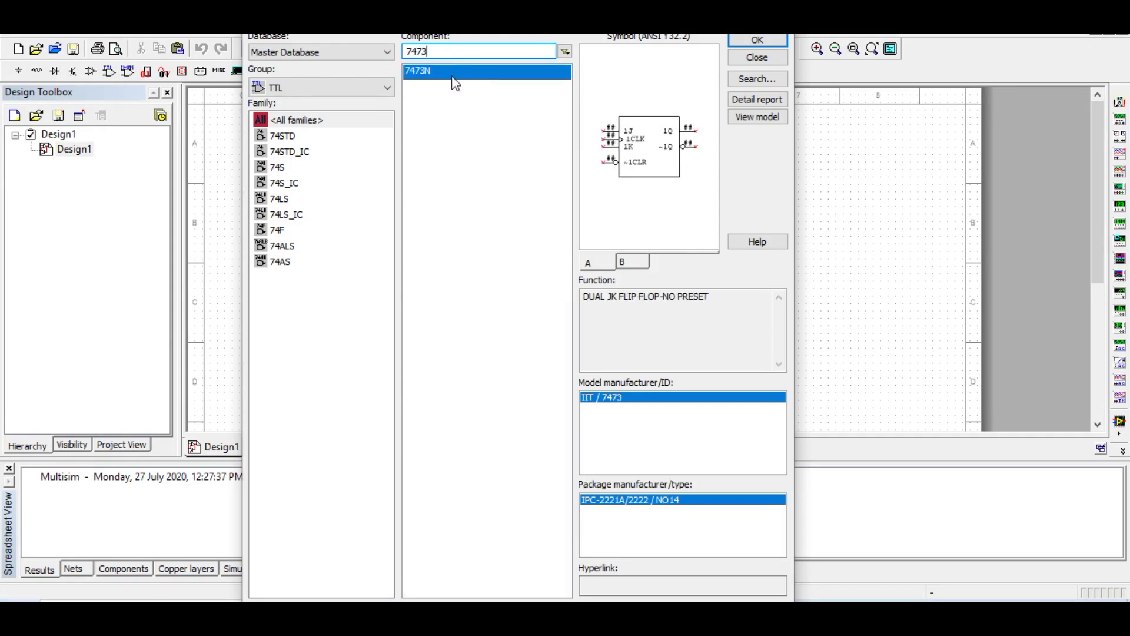
left_click(757, 40)
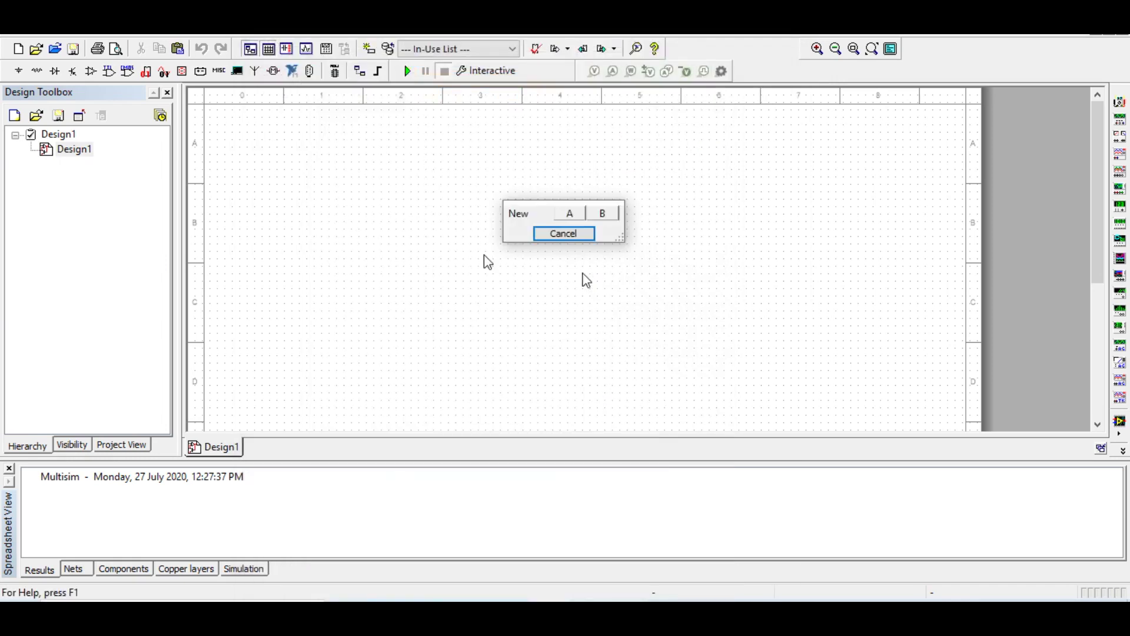
left_click_drag(538, 215, 630, 224)
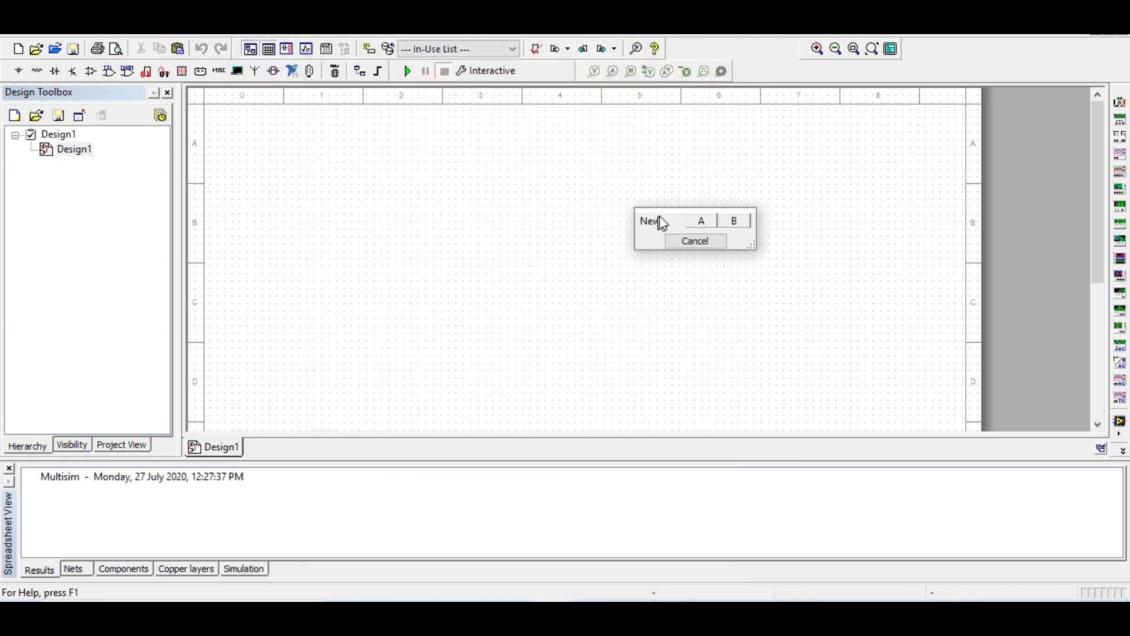
left_click(712, 222)
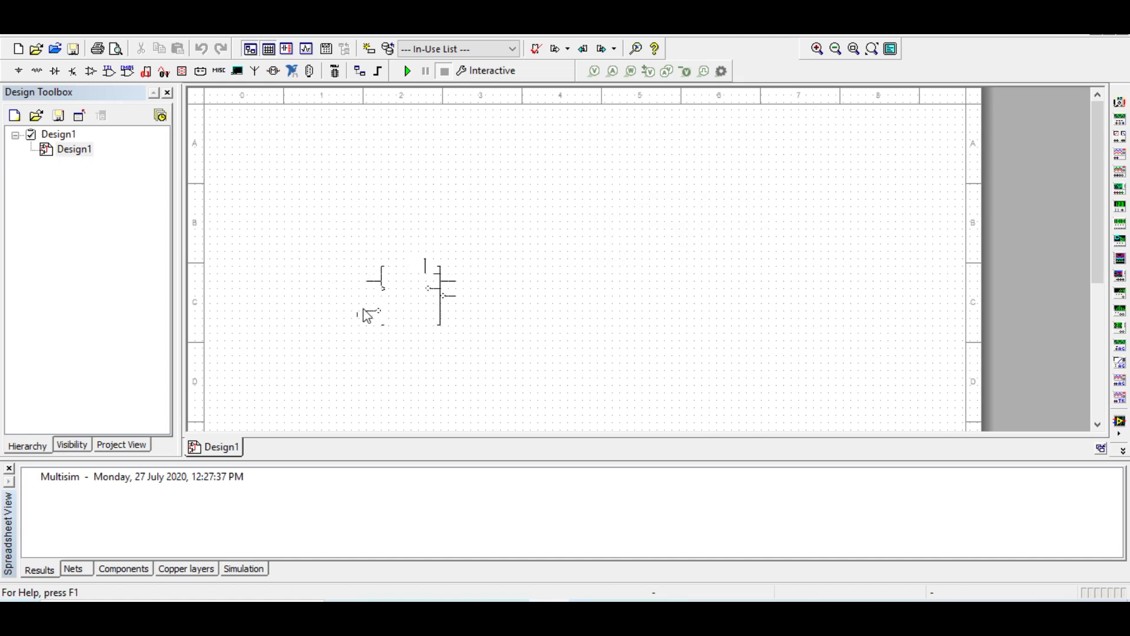
left_click(288, 302)
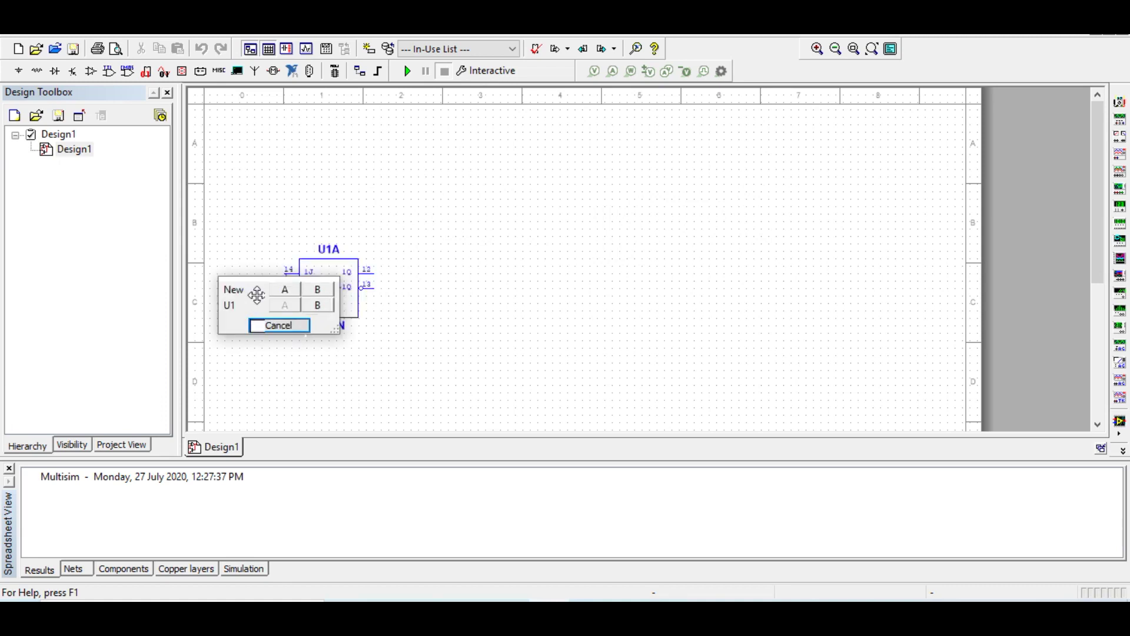
Step: Place U1's section B and both sections of a second 7473N in a row after the first flip-flop
left_click(328, 309)
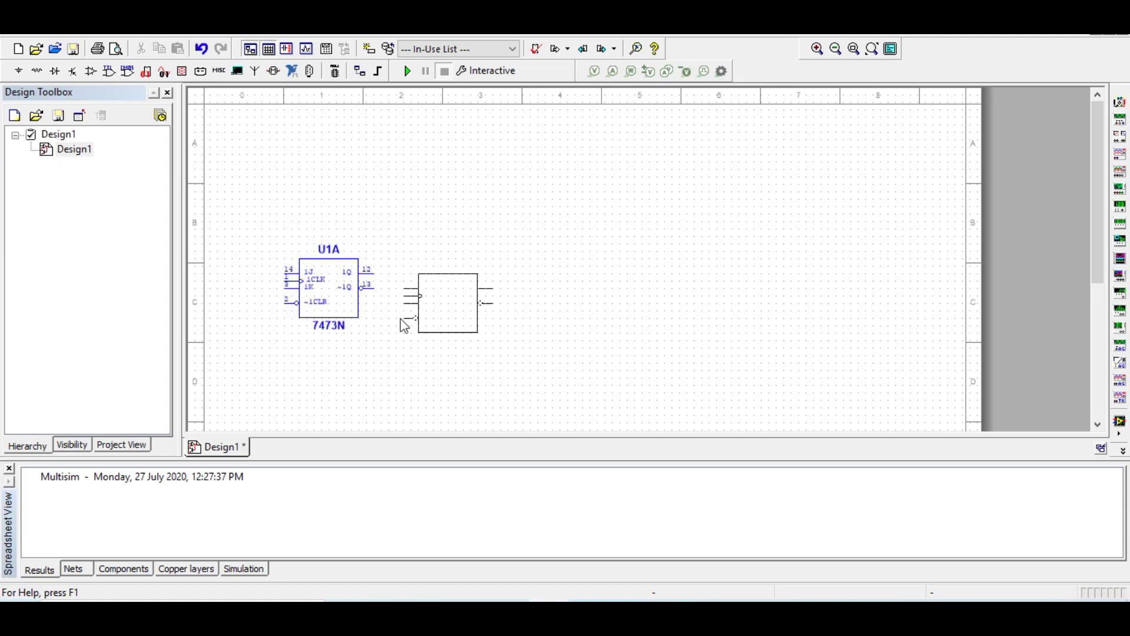
left_click(438, 307)
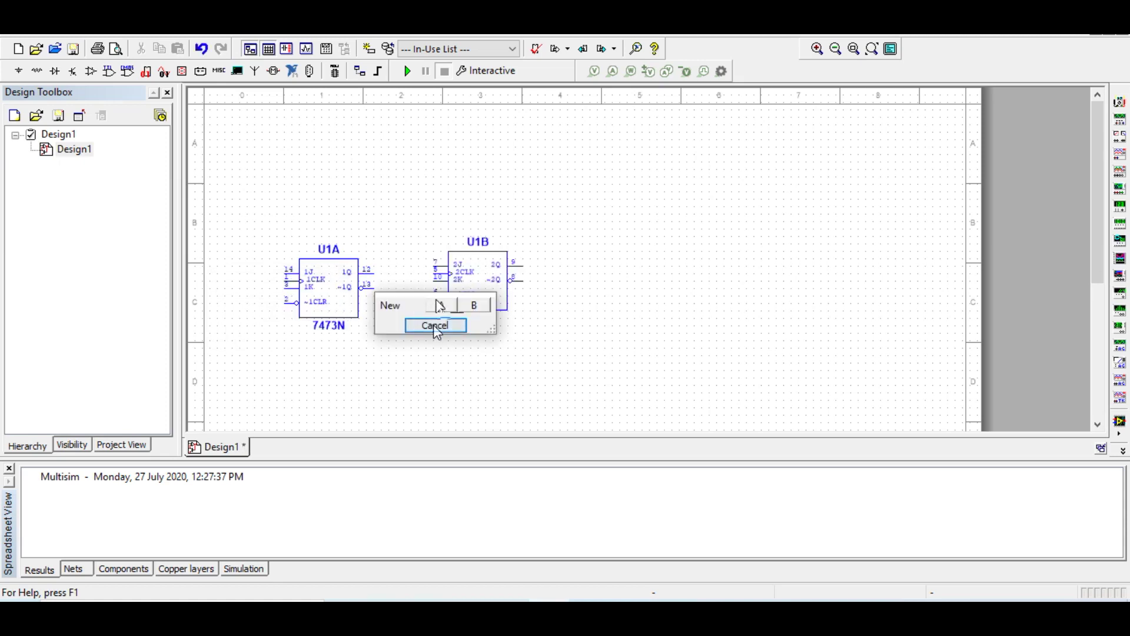
left_click(436, 326)
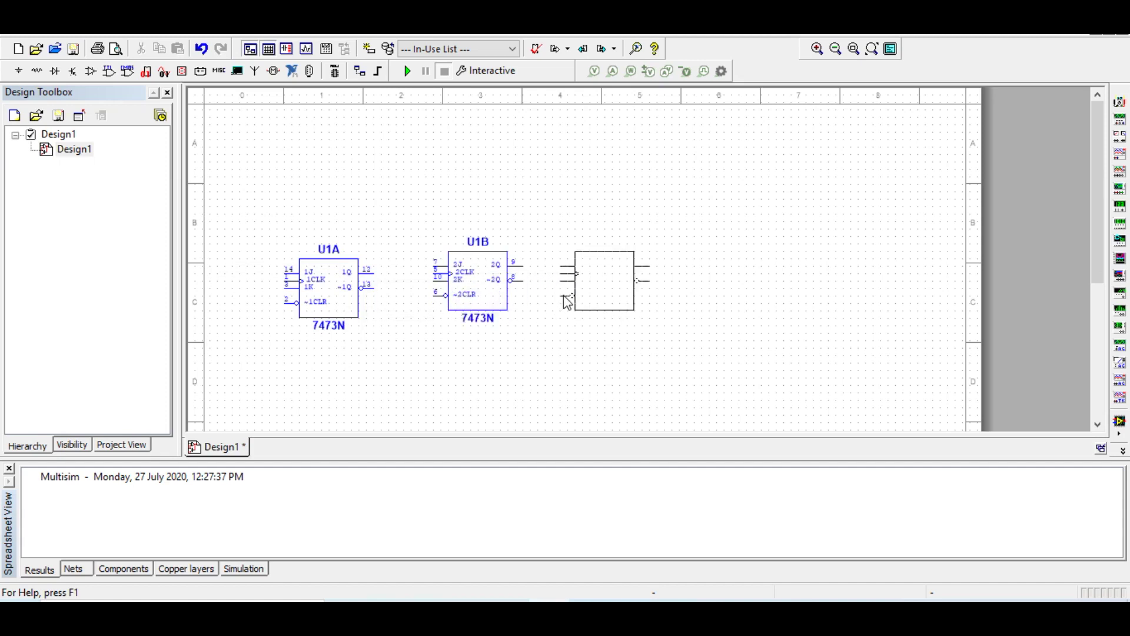
left_click(574, 296)
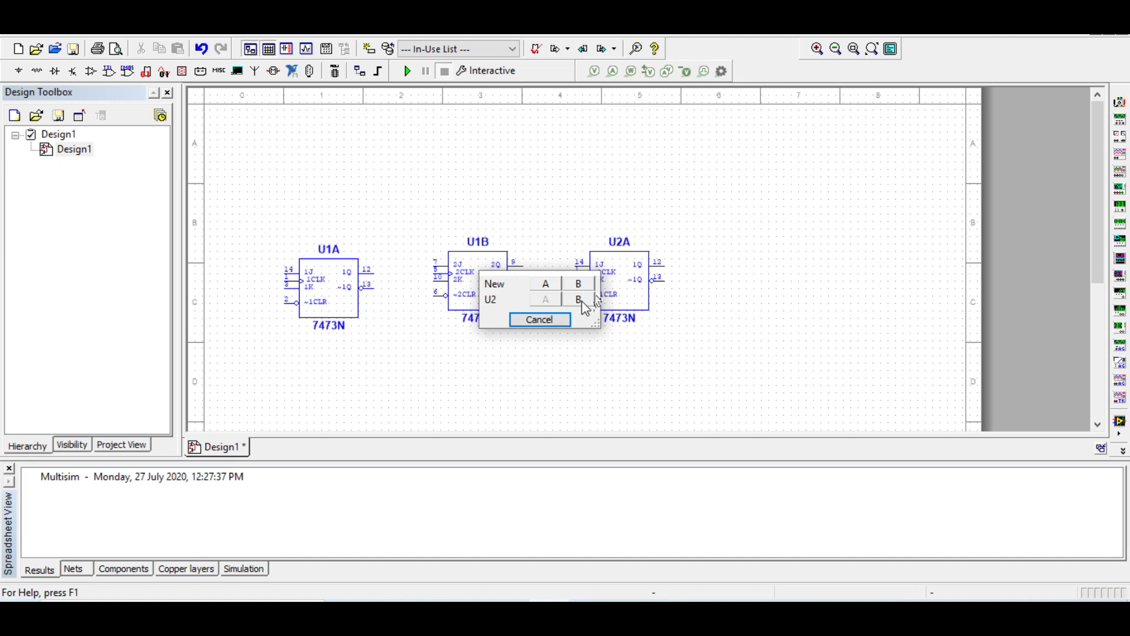
left_click(582, 302)
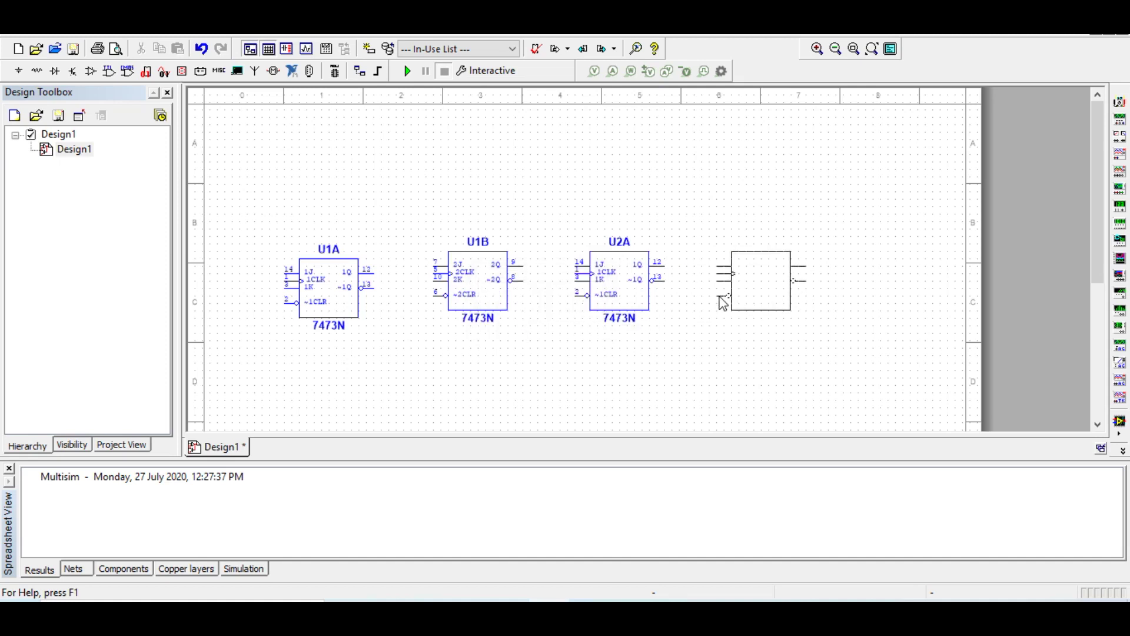
left_click(723, 303)
left_click(715, 322)
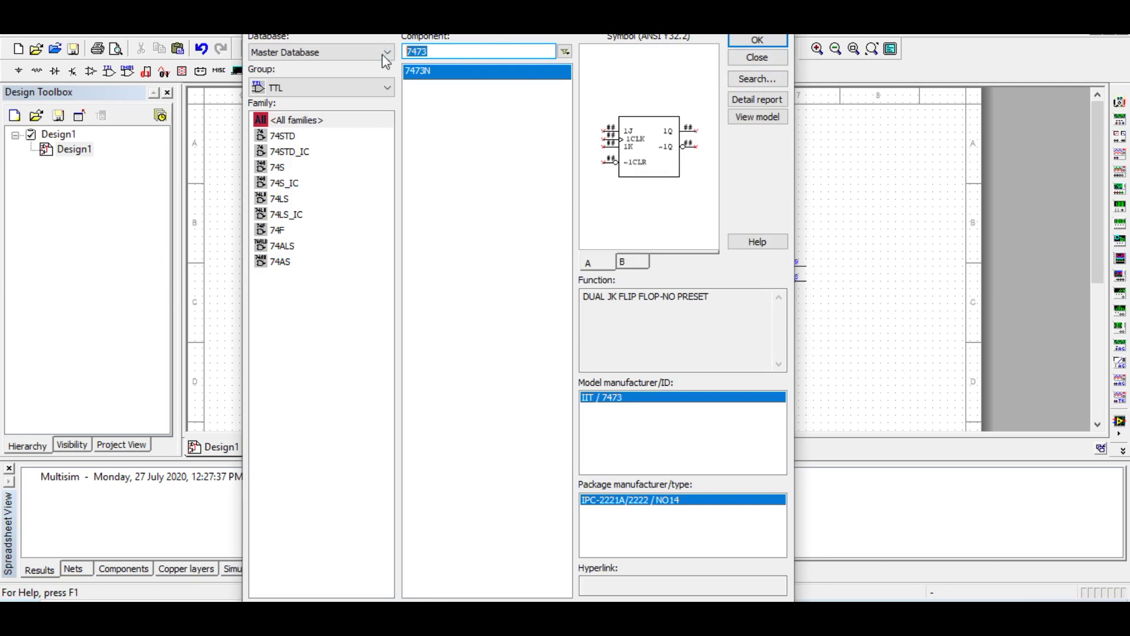
Step: Place section A of a 7400N NAND gate above and beyond the last flip-flop
key("BackSpace")
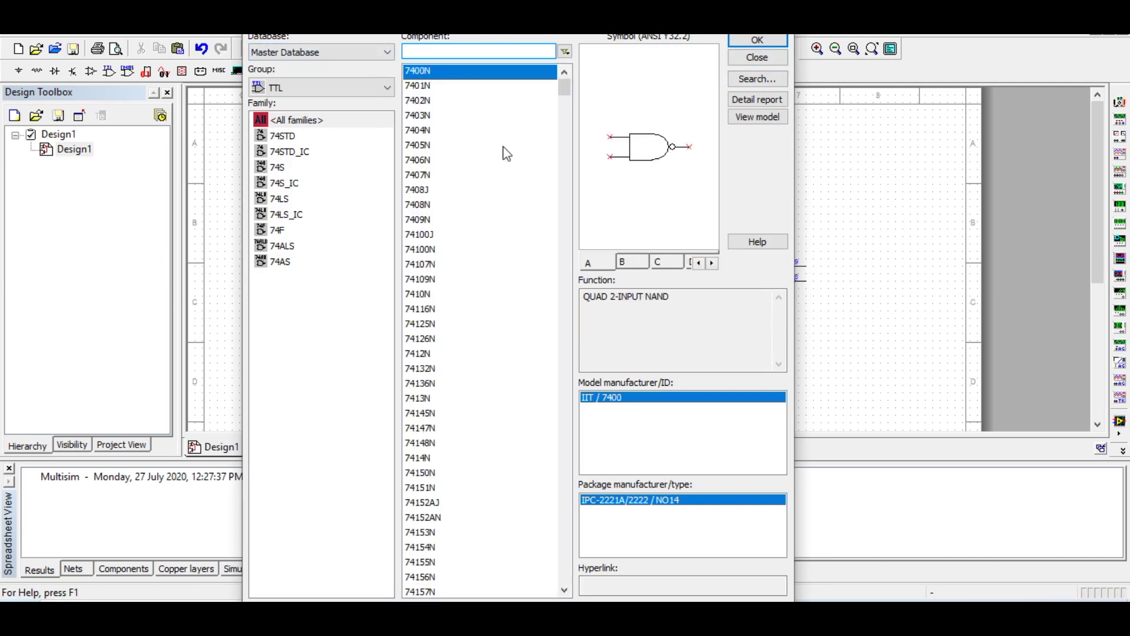
left_click(757, 40)
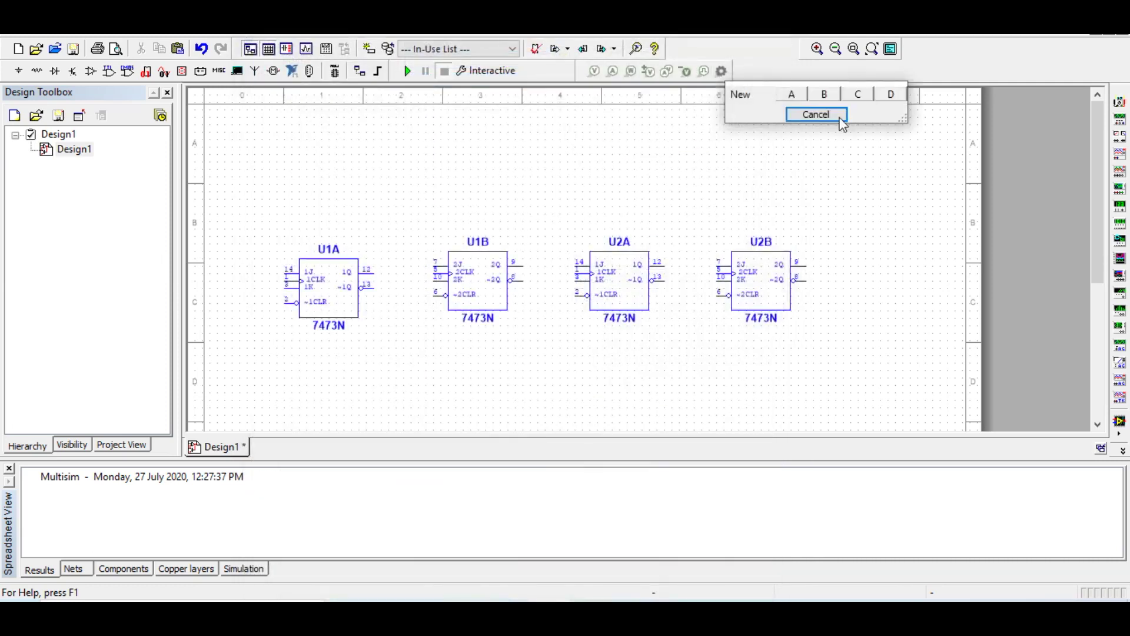
left_click(792, 94)
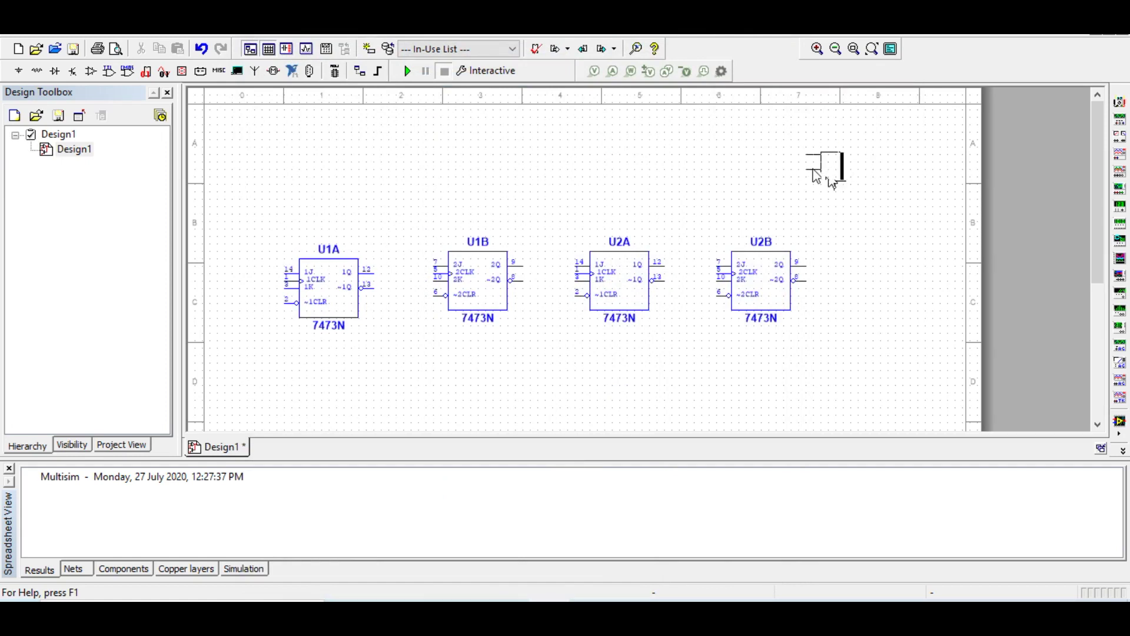
left_click(856, 171)
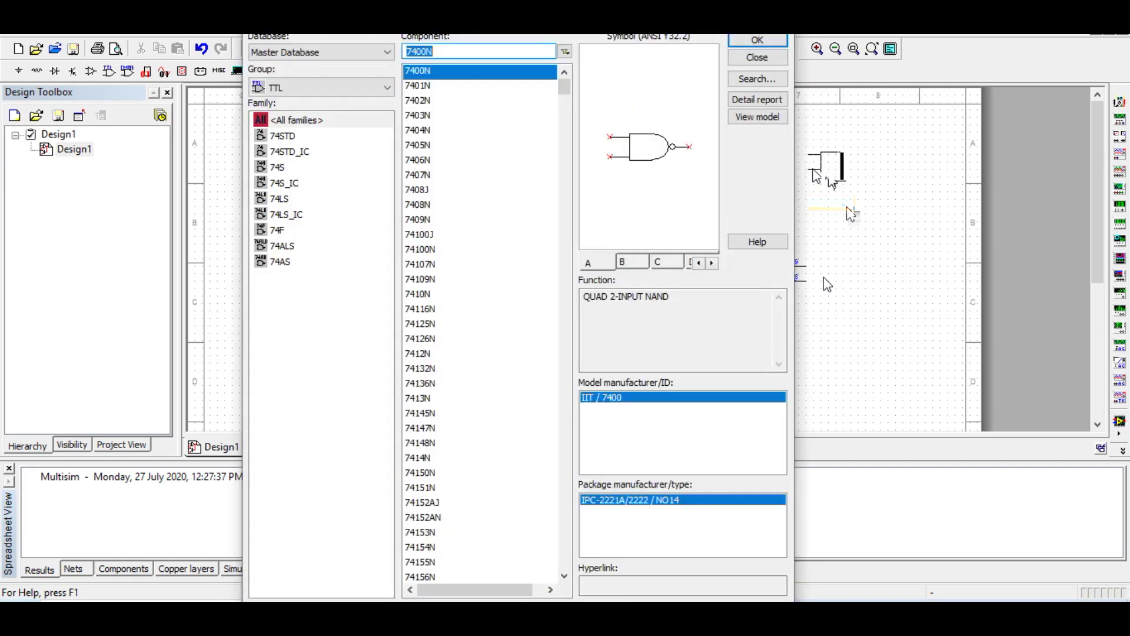
left_click(752, 59)
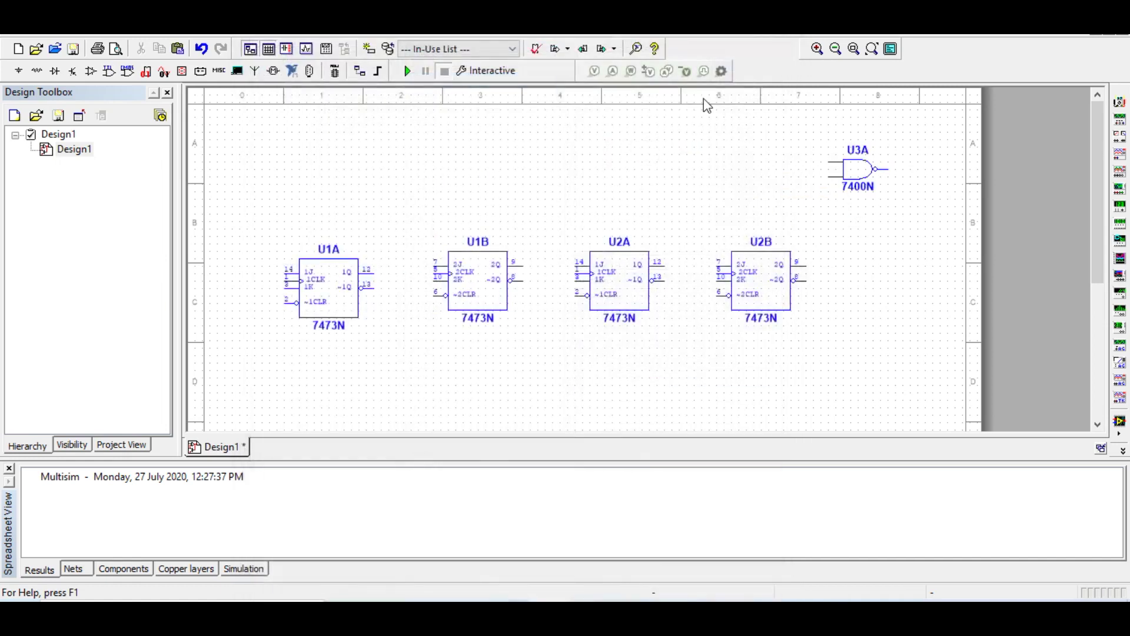
Step: Align U1A with the other flip-flops and wire its 1Q output to U1B's 2CLK input
left_click_drag(338, 309, 338, 312)
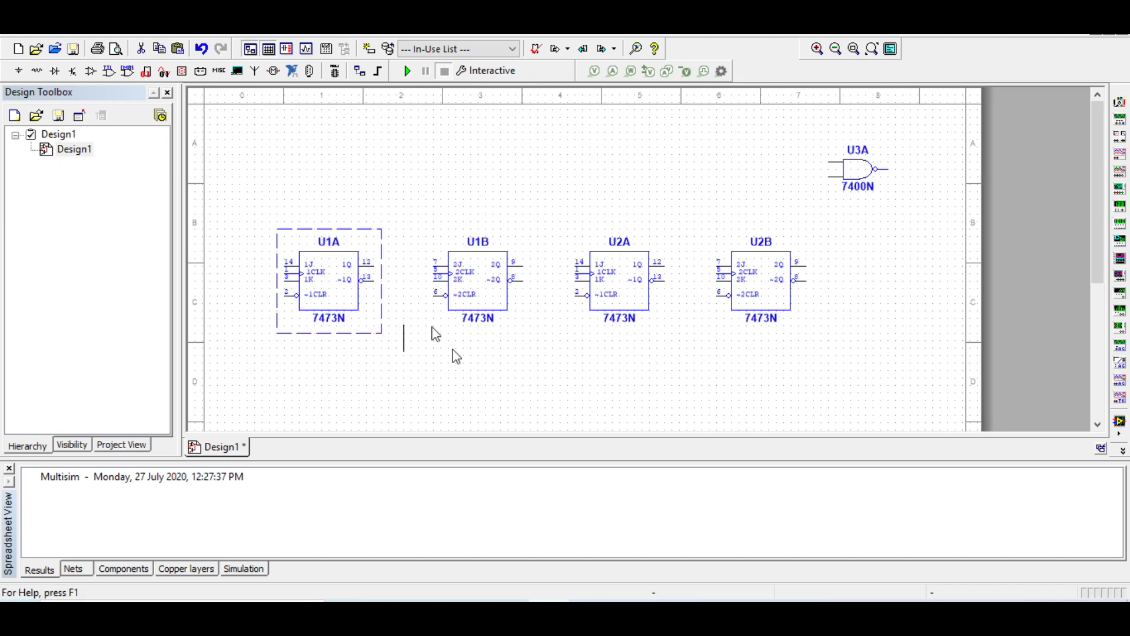
left_click(376, 266)
left_click(432, 270)
left_click(436, 272)
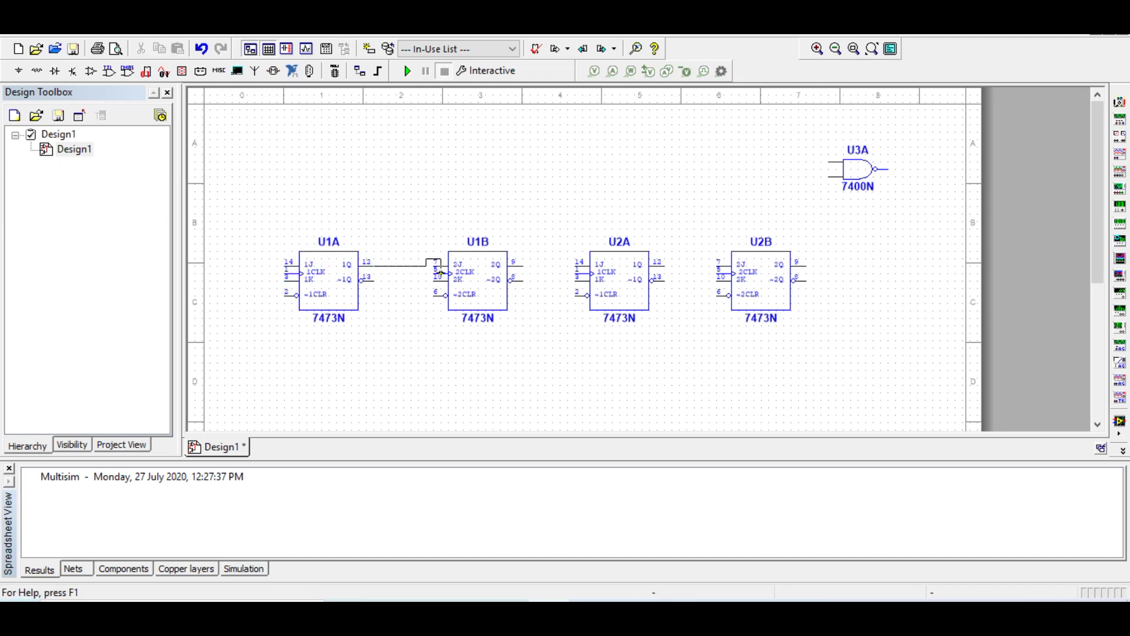
left_click(438, 272)
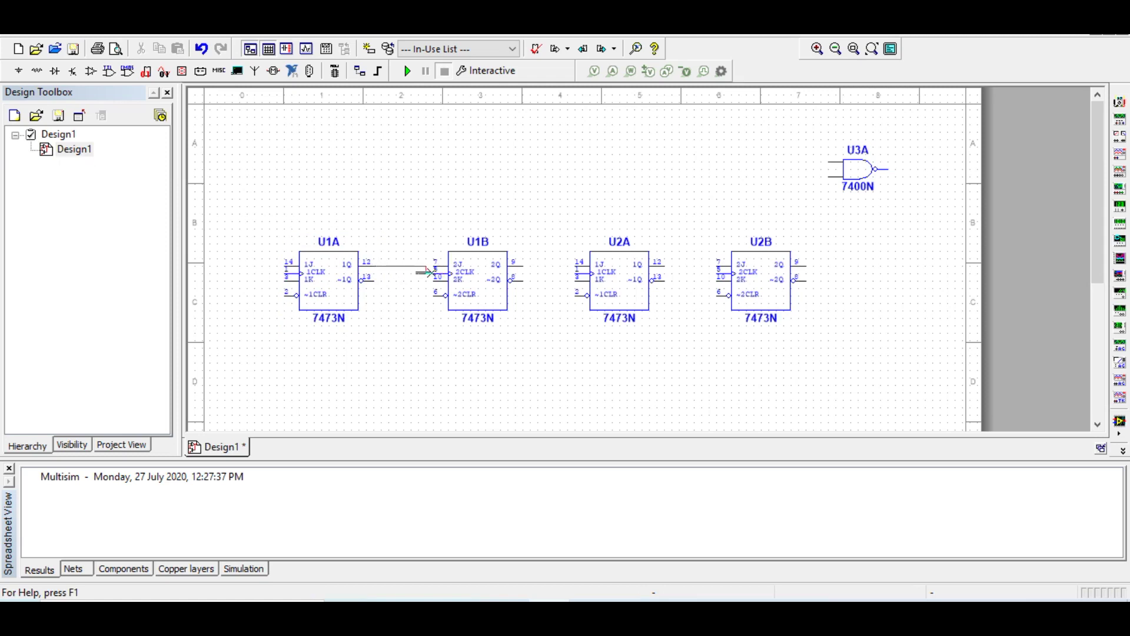
Step: Wire U1B's 2Q output to U2A's 1CLK input and U2A's 1Q output to U2B's 2CLK input
left_click(579, 272)
left_click(523, 263)
left_click(718, 273)
left_click(666, 265)
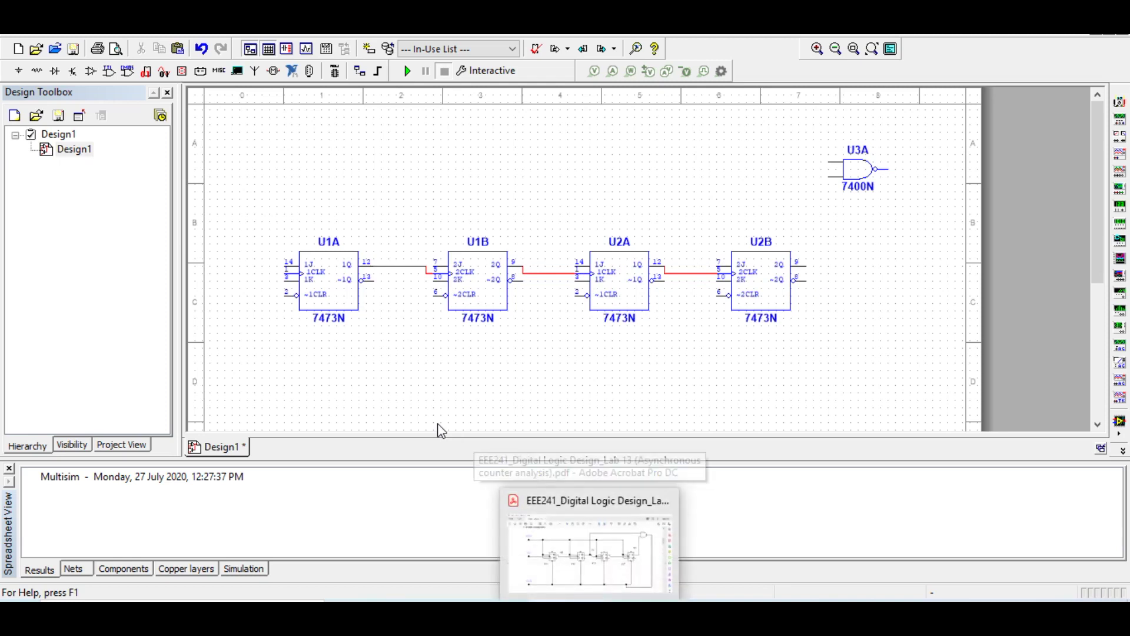
Step: Check the manual's circuit diagram and place two INTERACTIVE_DIGITAL_CONSTANT sources before U1A, one above and one below the flip-flop's level
left_click(589, 542)
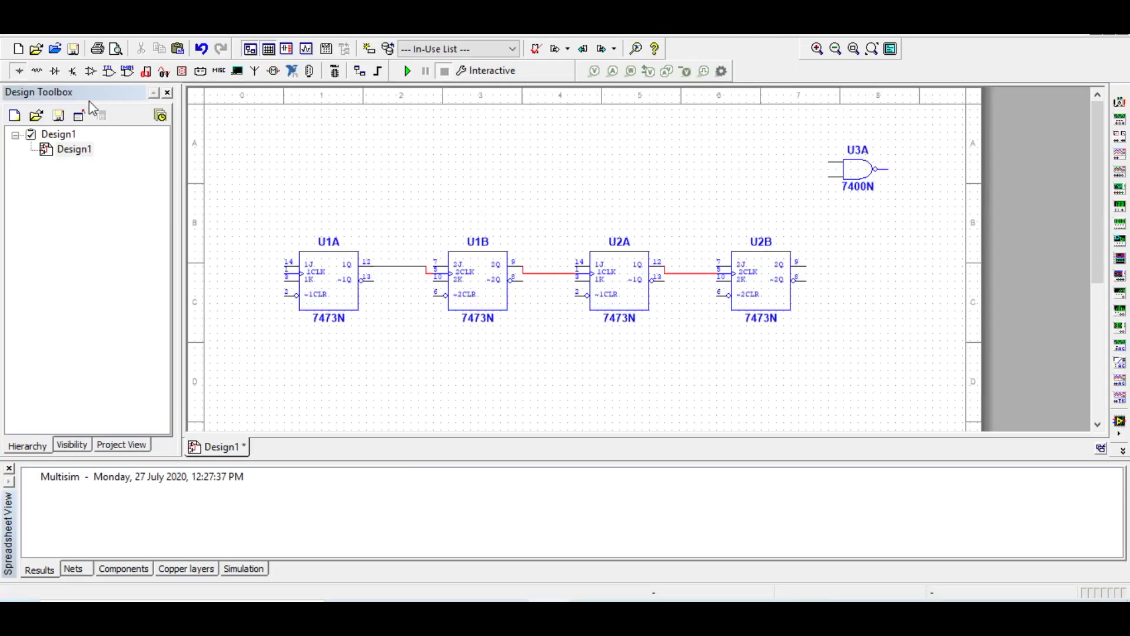
key("ctrl+w")
left_click(307, 229)
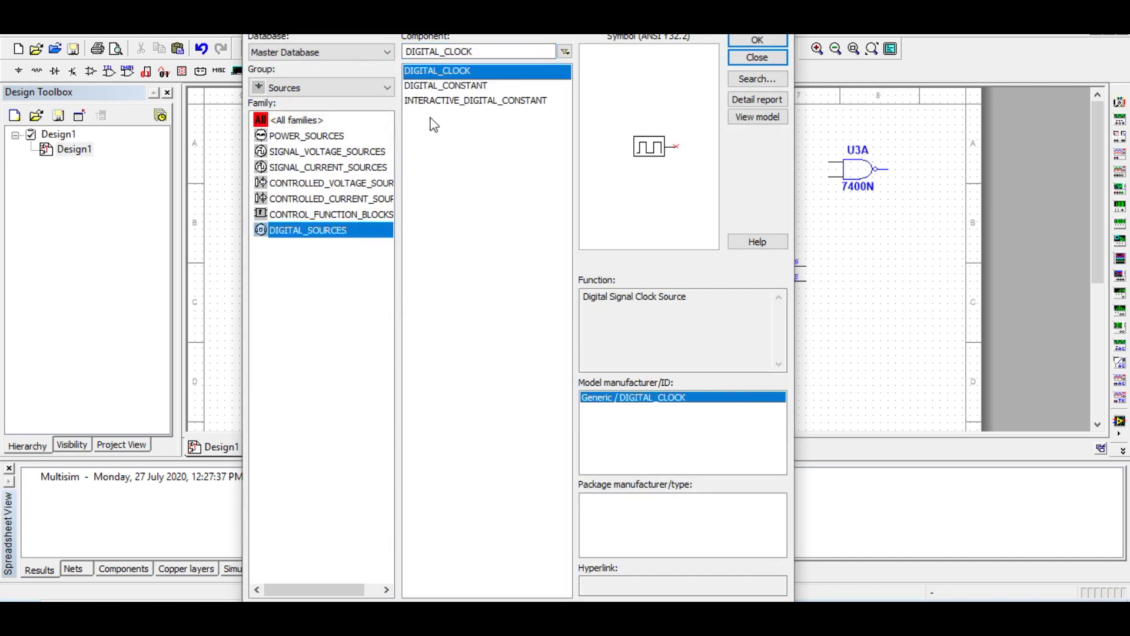
left_click(441, 86)
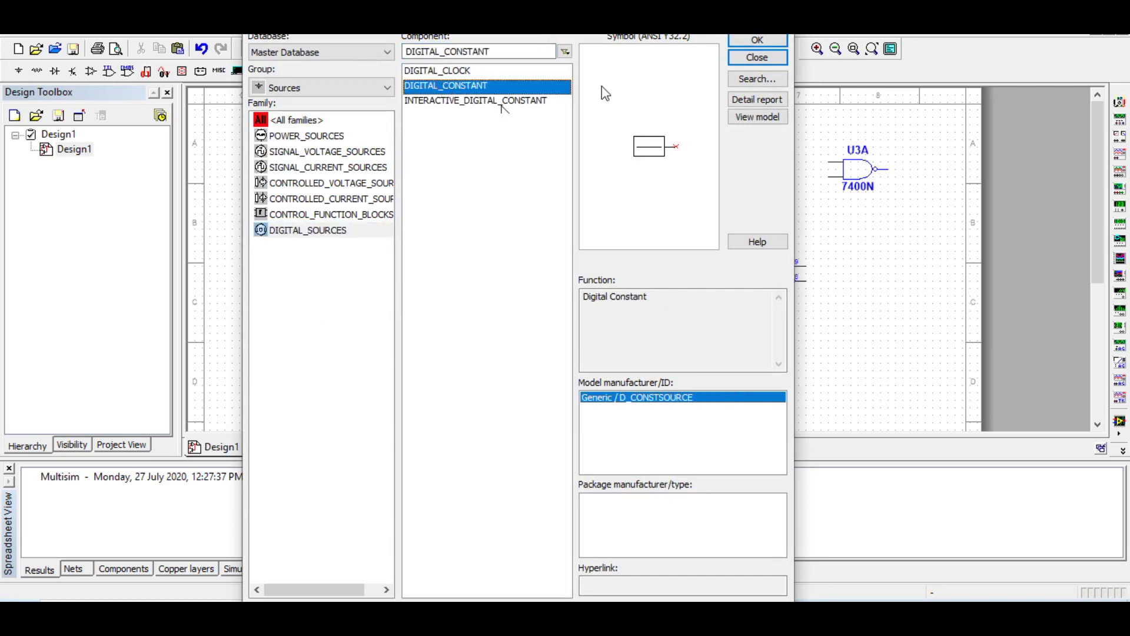
left_click(506, 101)
left_click(757, 40)
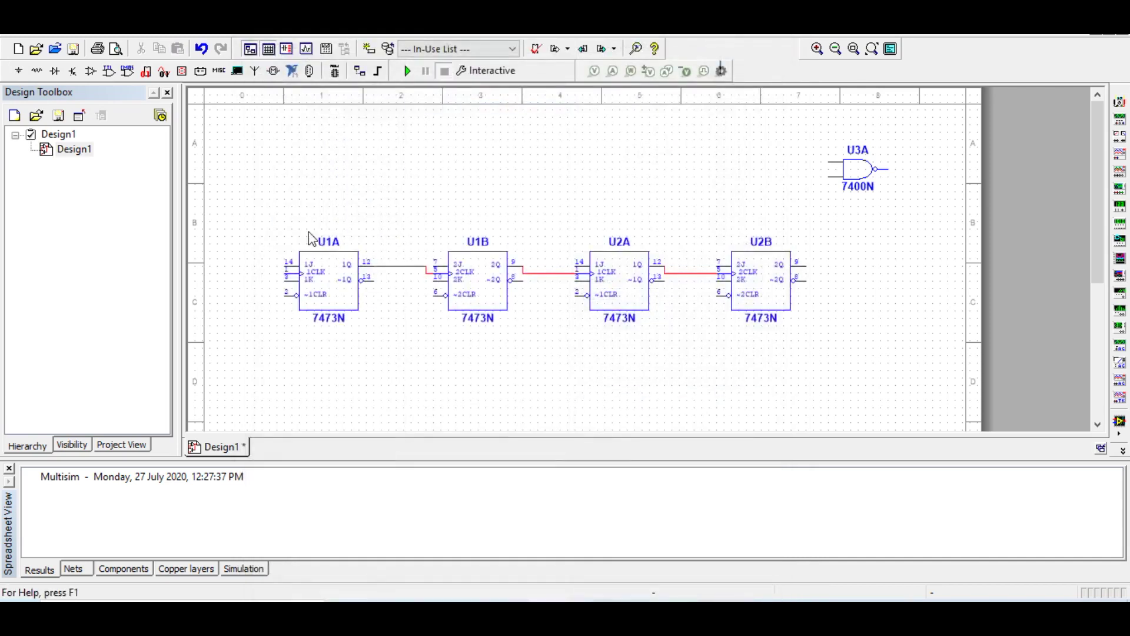
left_click(243, 234)
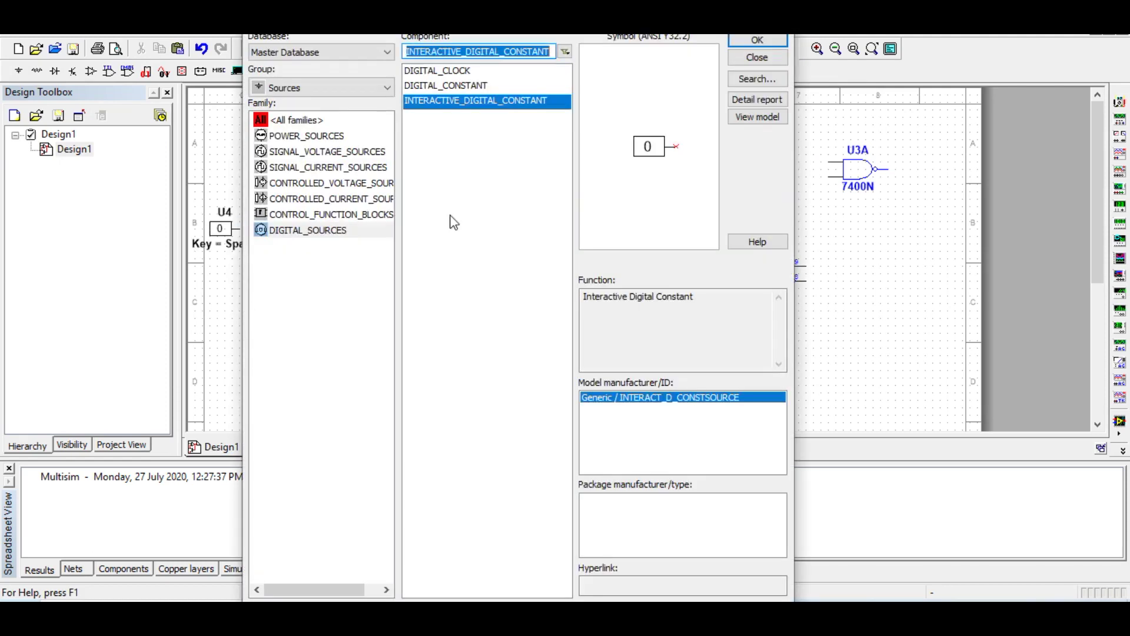
left_click(758, 40)
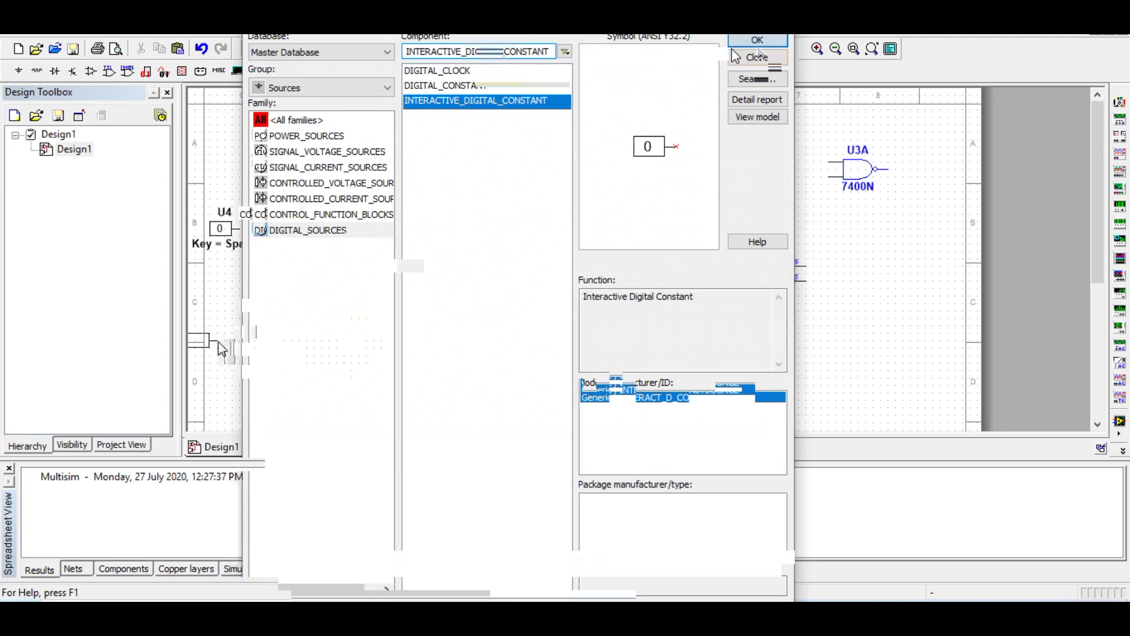
left_click(221, 352)
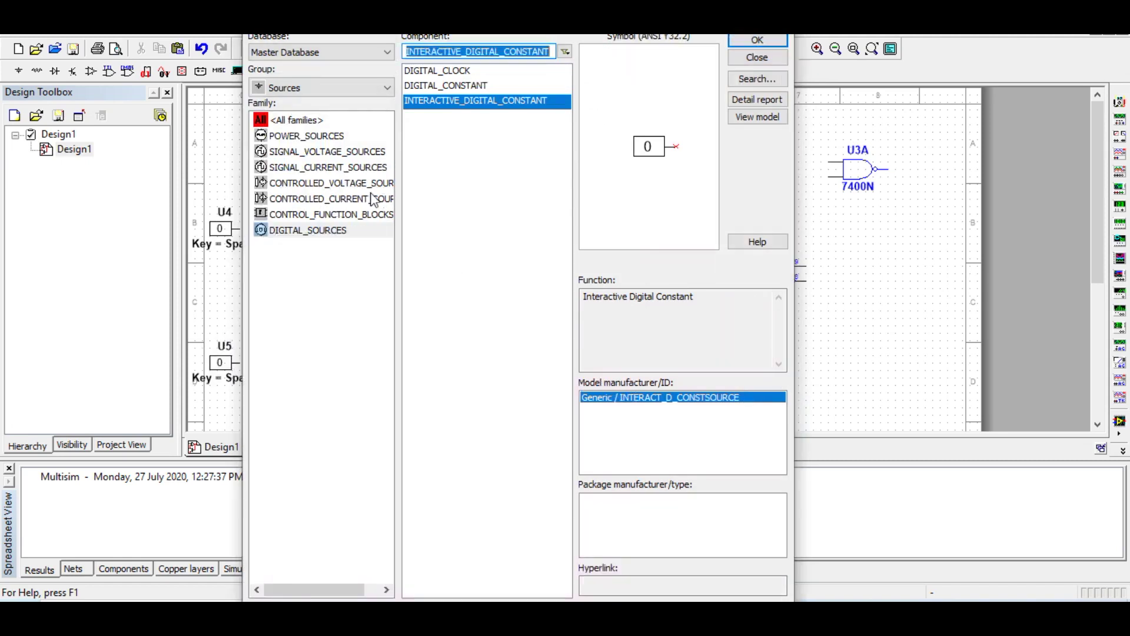
Step: Place a DIGITAL_CLOCK source between the two interactive digital constants and close the component browser
left_click(438, 71)
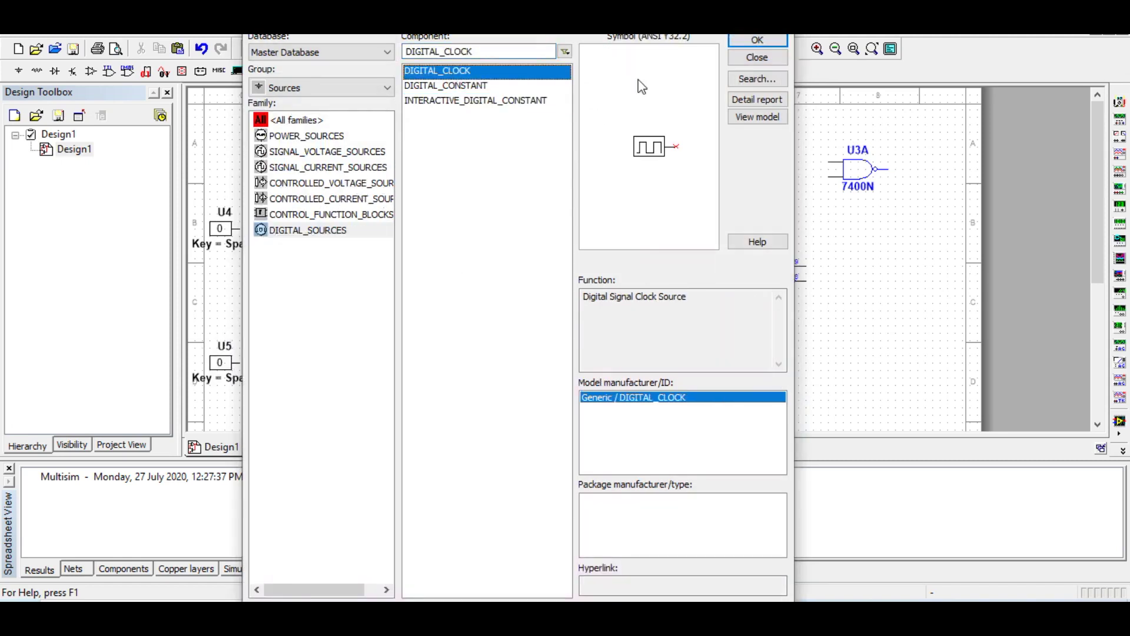
left_click(758, 40)
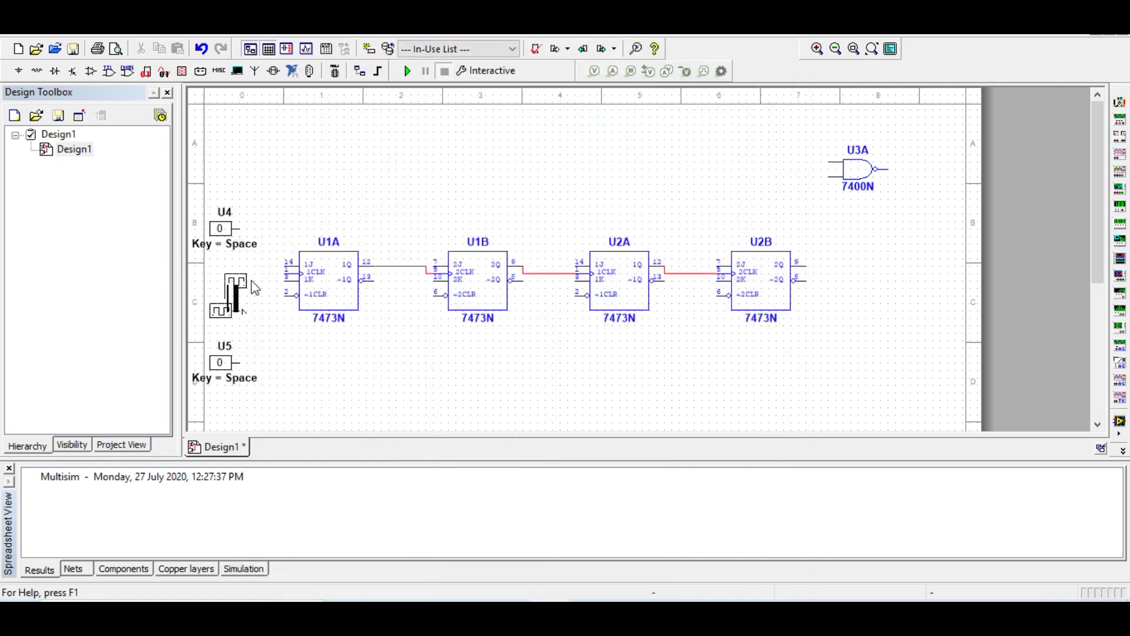
left_click(251, 284)
left_click(776, 59)
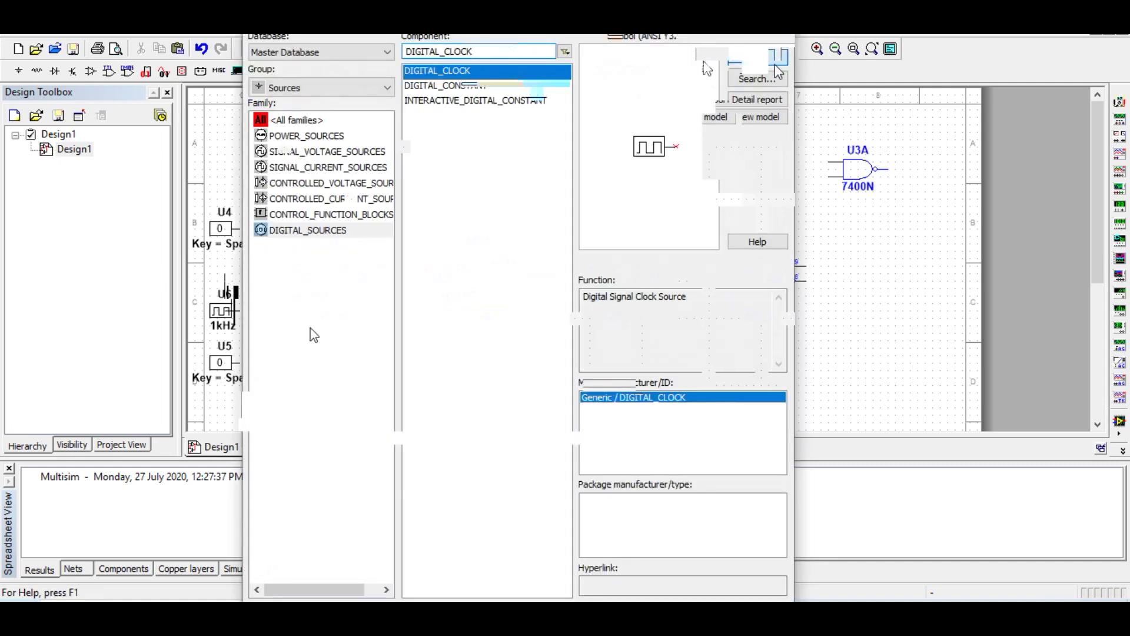
Step: Give the upper interactive digital constant U4 component-specific visibility settings with labels, values and attributes hidden
double_click(225, 225)
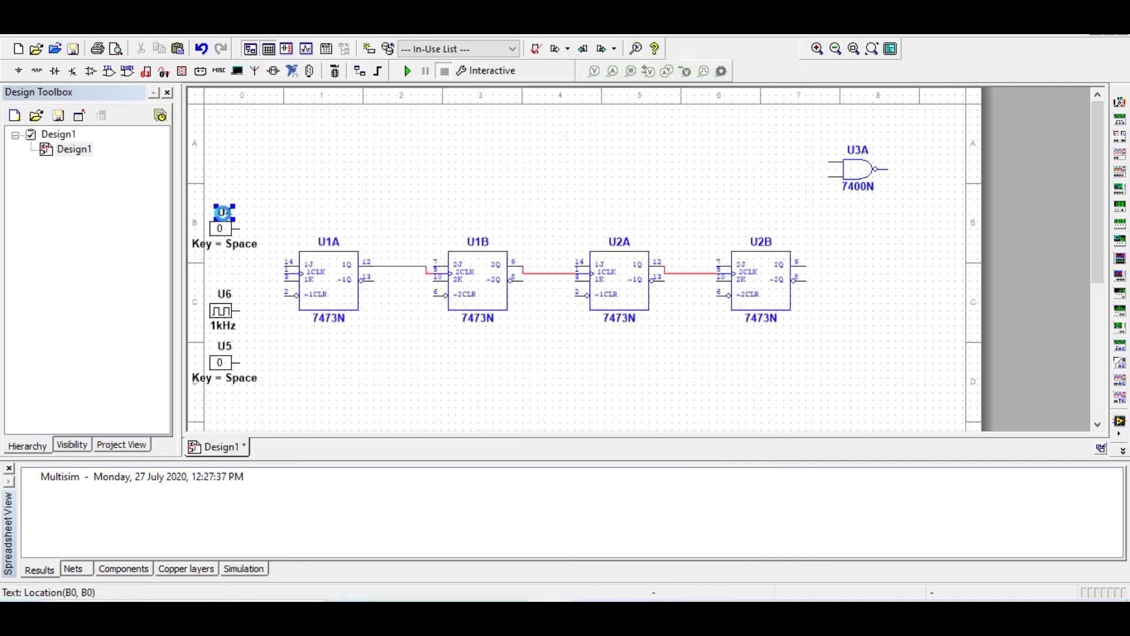
left_click(480, 136)
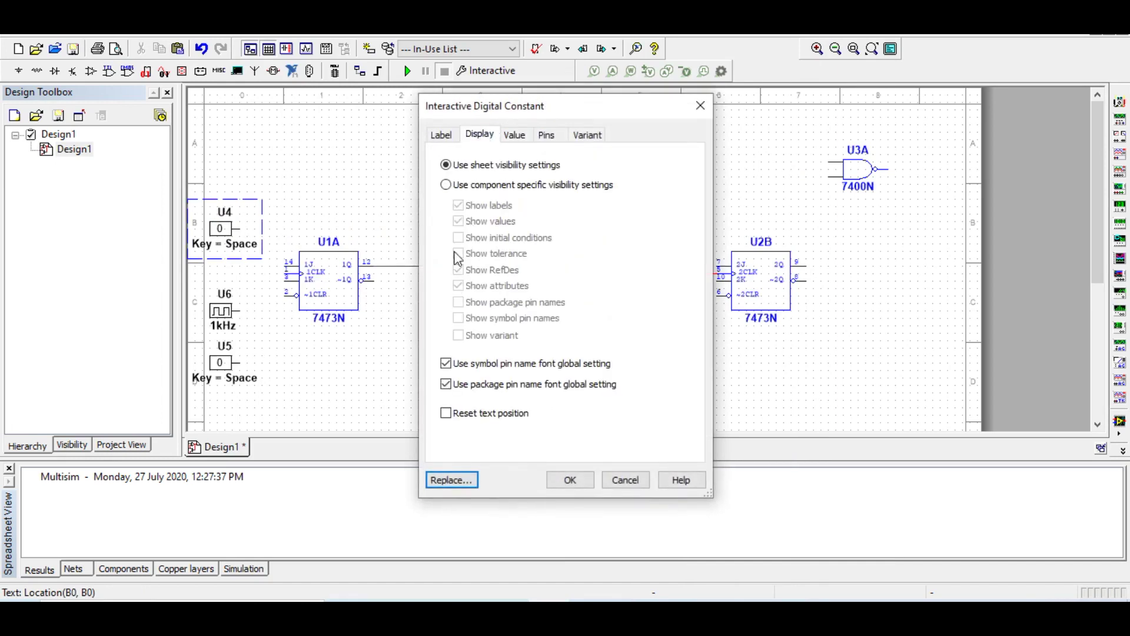
left_click(446, 185)
left_click(458, 205)
left_click(458, 221)
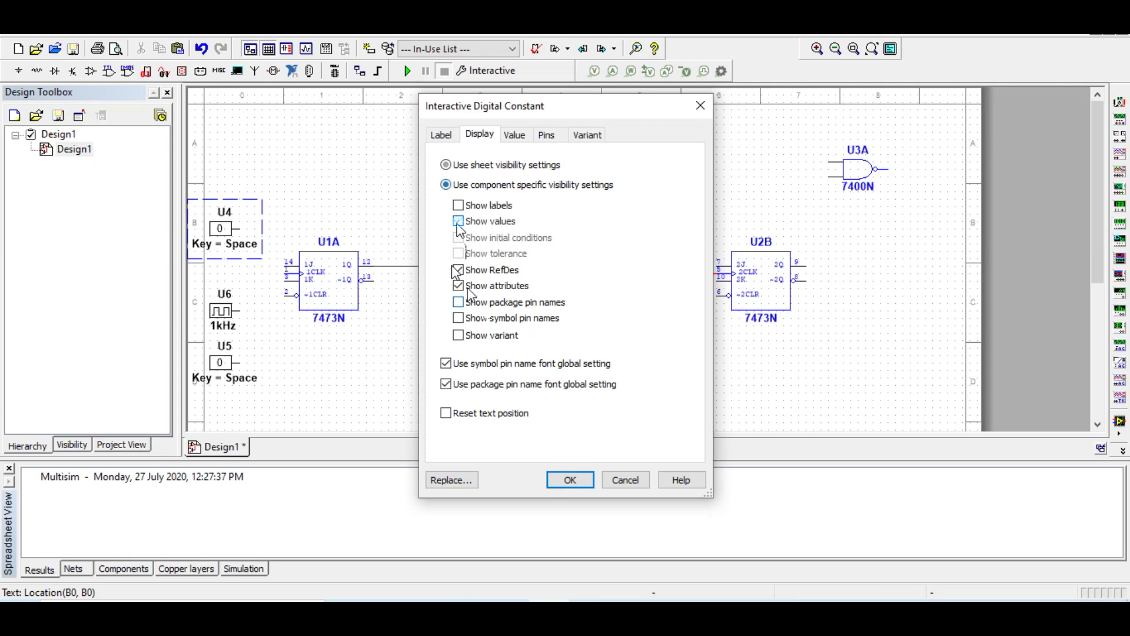
left_click(458, 286)
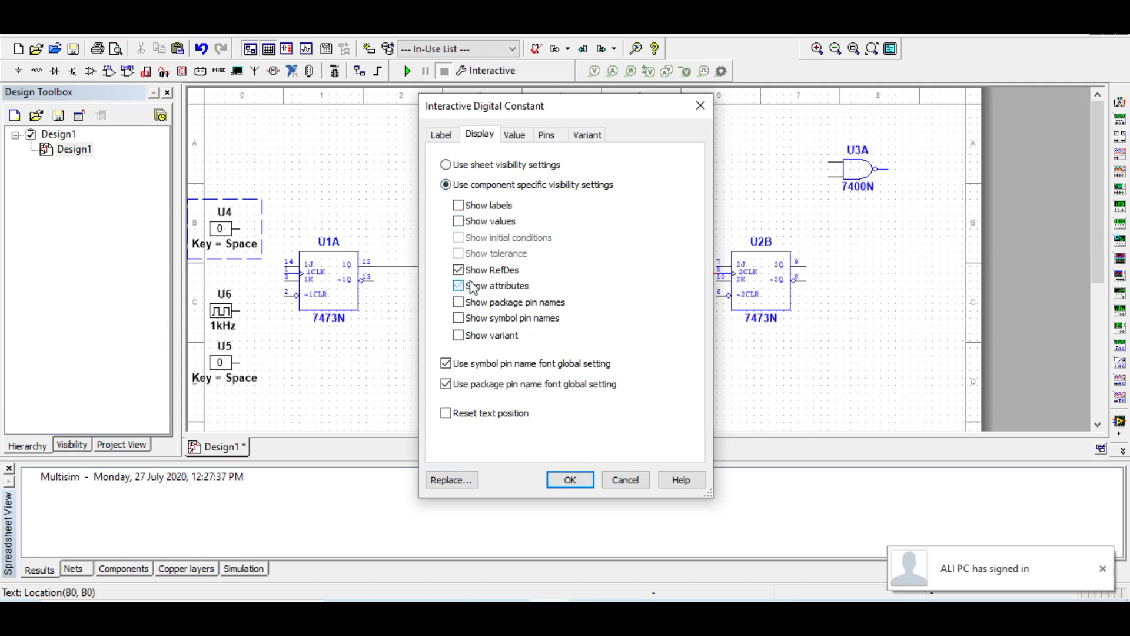
Step: Change the RefDes of the upper interactive digital constant U4 to High
left_click(453, 139)
left_click(463, 181)
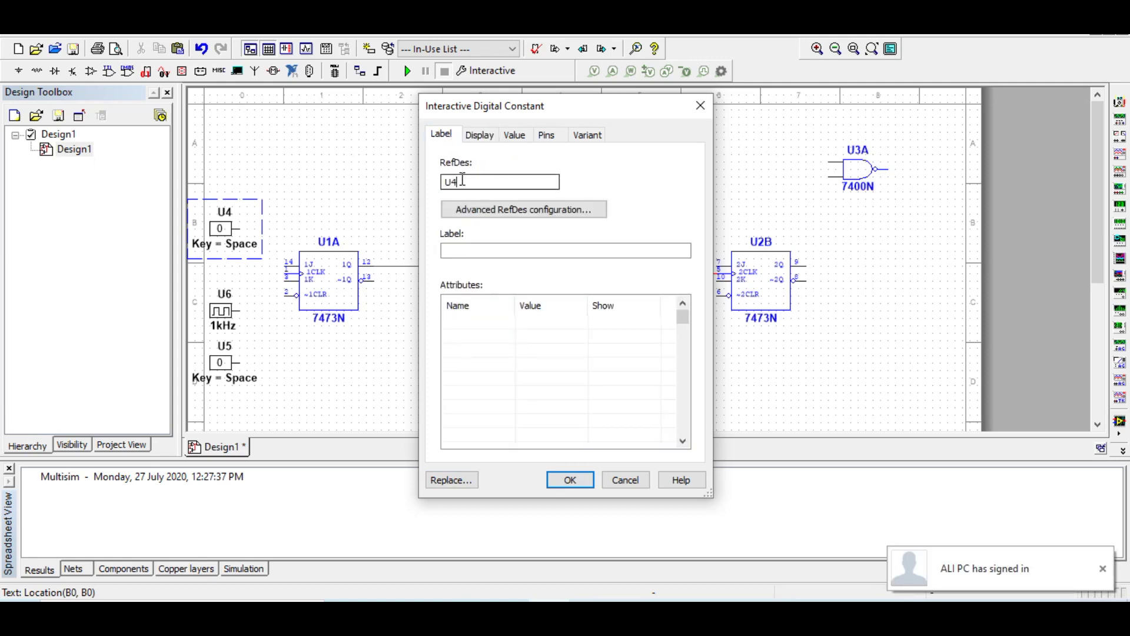
left_click_drag(462, 180, 417, 179)
type("CLR")
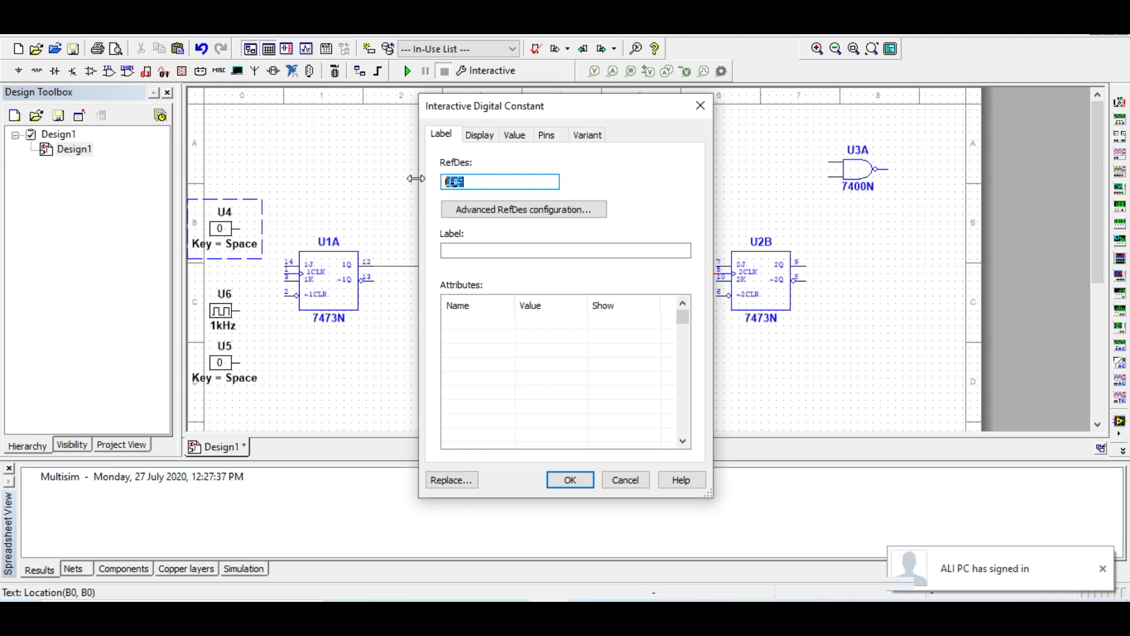
left_click(570, 480)
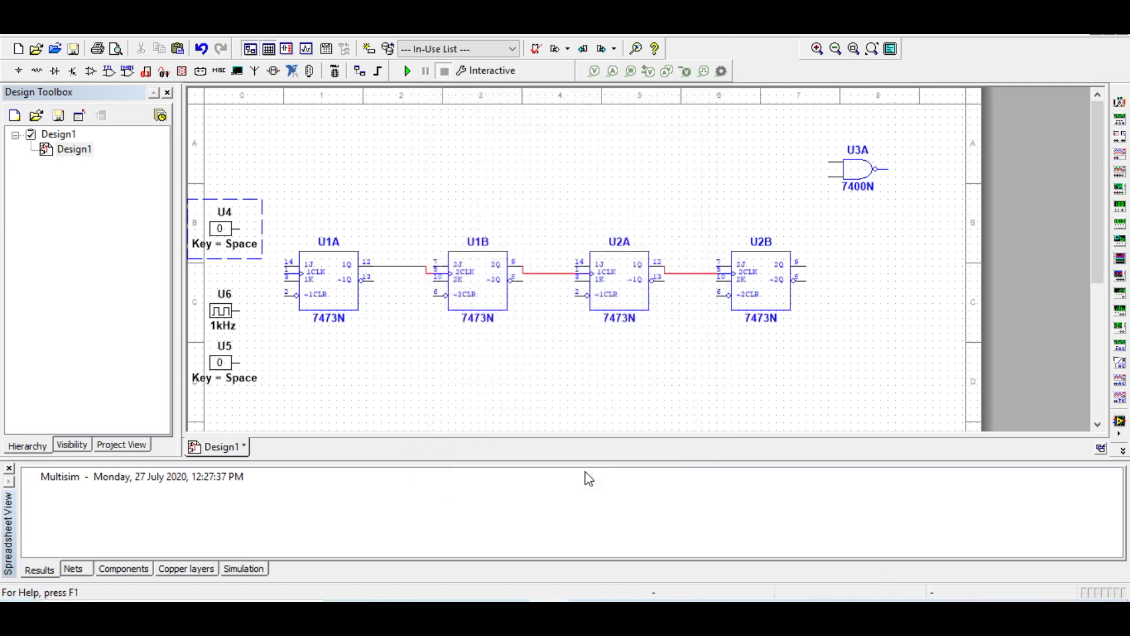
Step: Hide the labels, values and attributes of the lower interactive digital constant U5 and change its RefDes to CLR
left_click(220, 297)
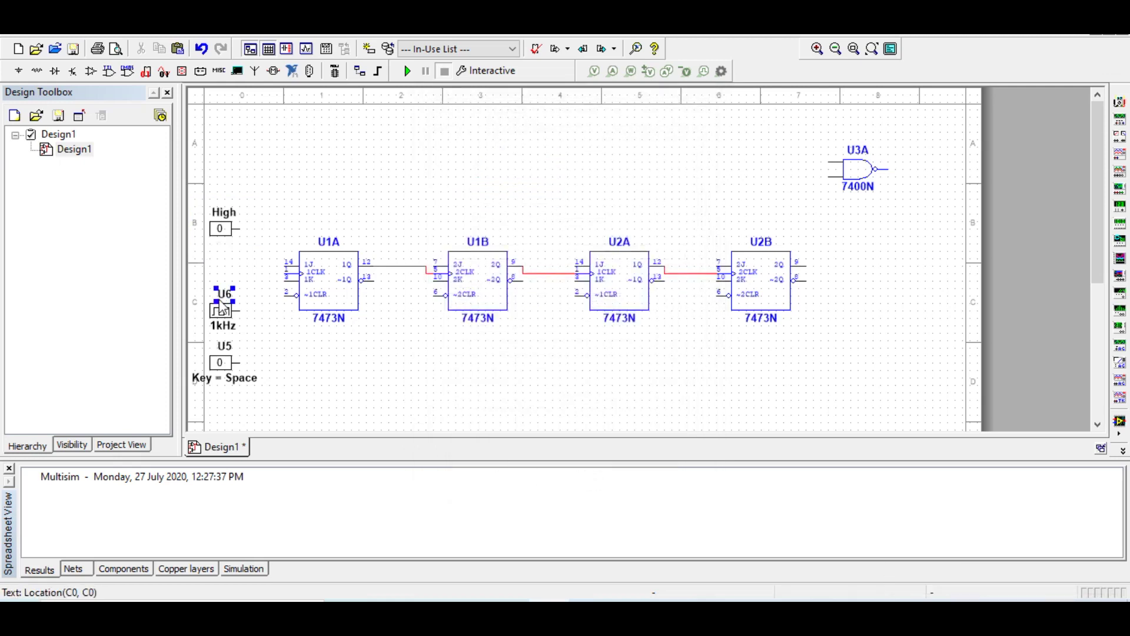
left_click(227, 359)
double_click(228, 358)
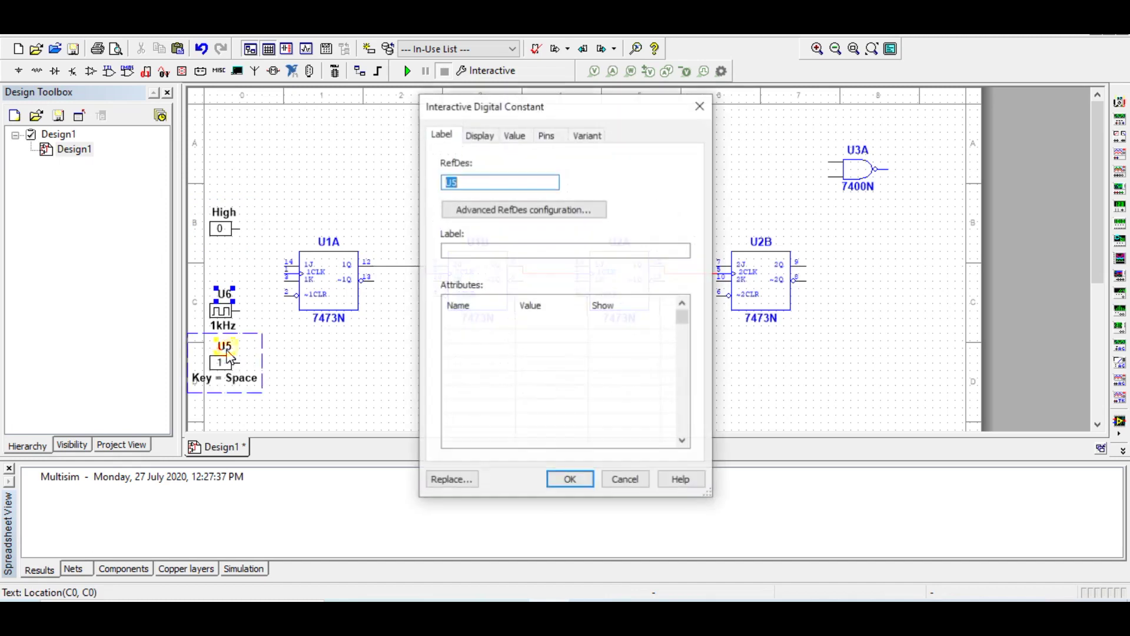
left_click(482, 137)
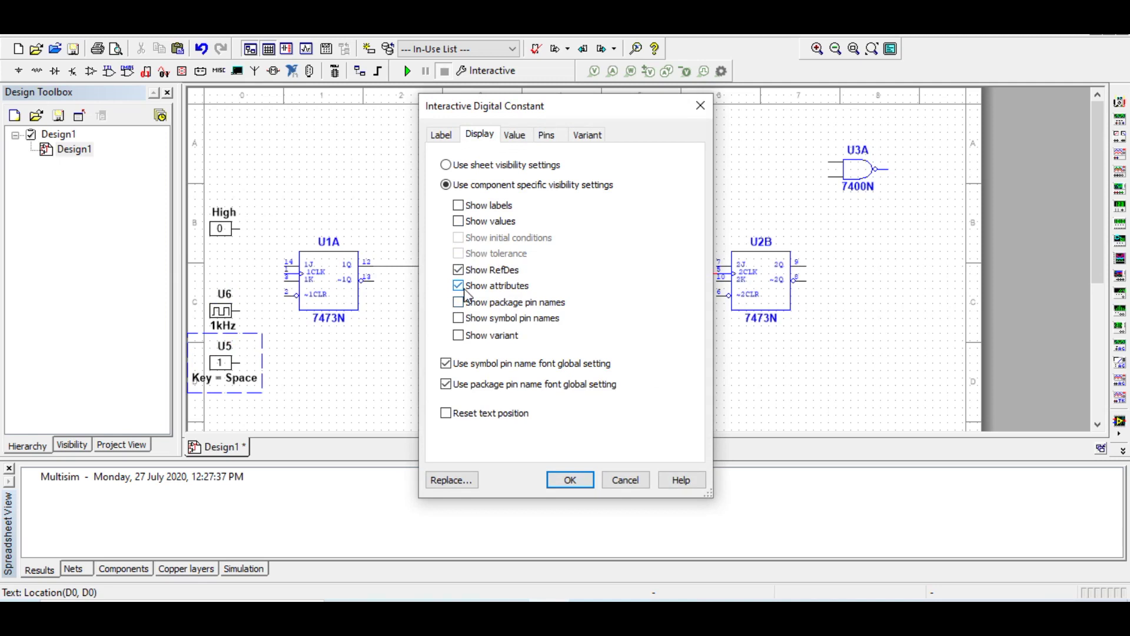
left_click(440, 136)
double_click(517, 184)
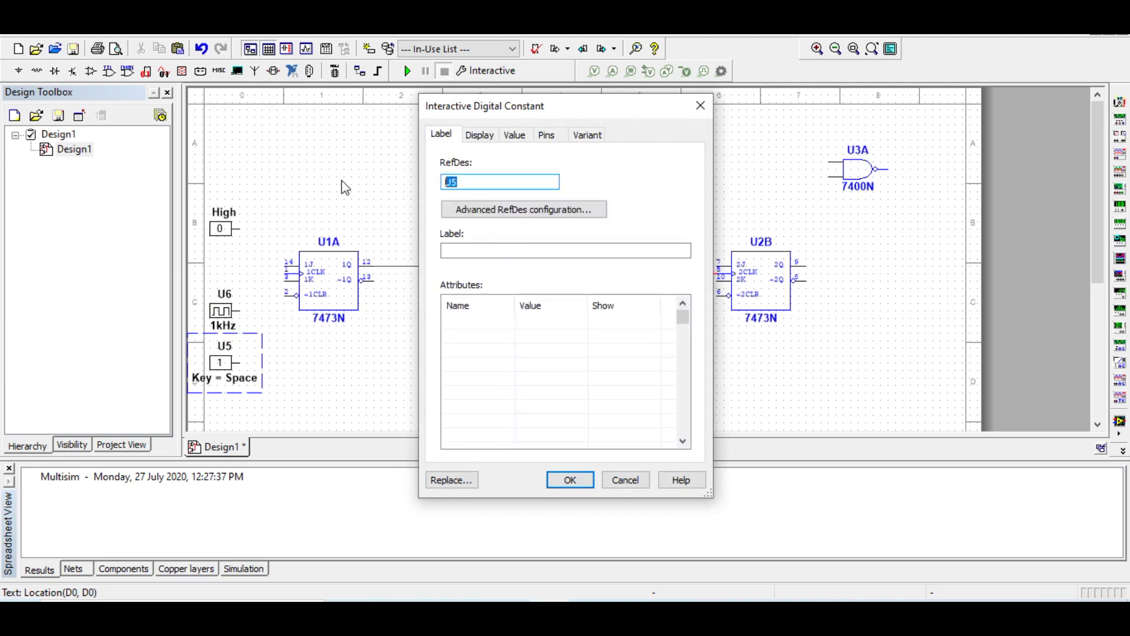
type("R")
left_click(580, 485)
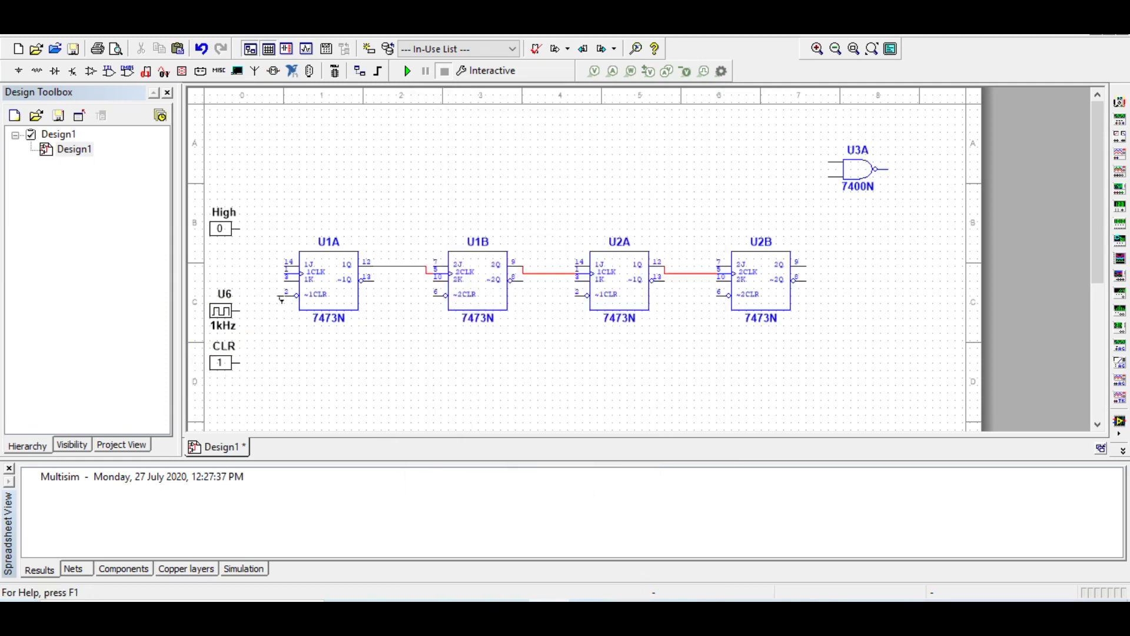
Step: Wire the CLR constant to the clear inputs of all four flip-flops, U2B, U2A, U1B and U1A
key("Escape")
left_click(724, 302)
left_click(246, 362)
left_click(575, 362)
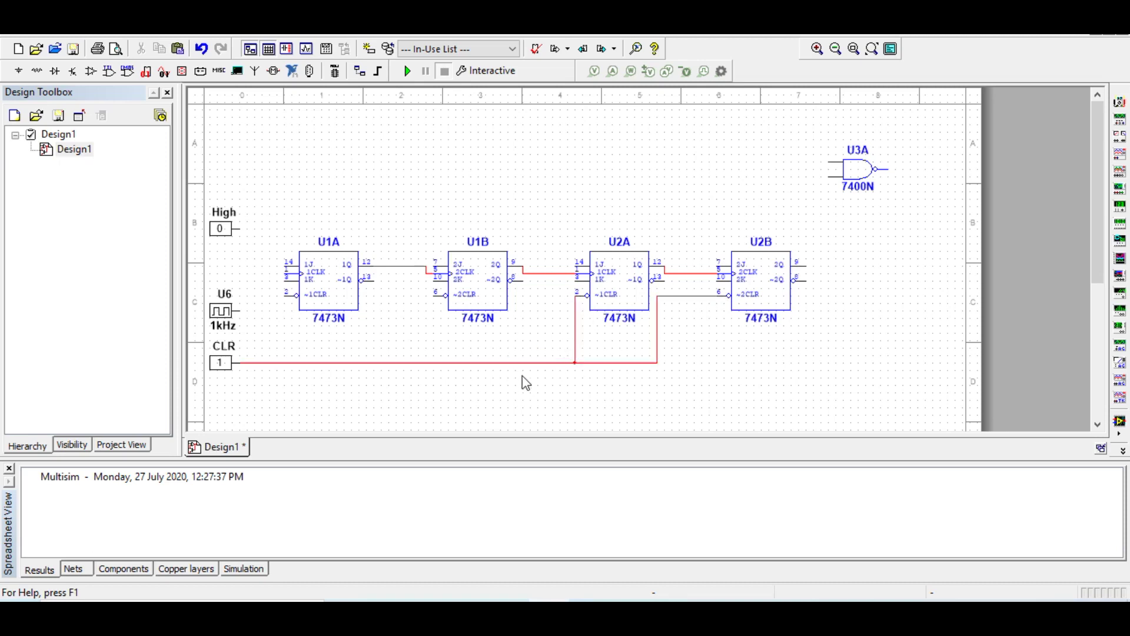
left_click(442, 295)
left_click(411, 362)
left_click(286, 295)
left_click(270, 362)
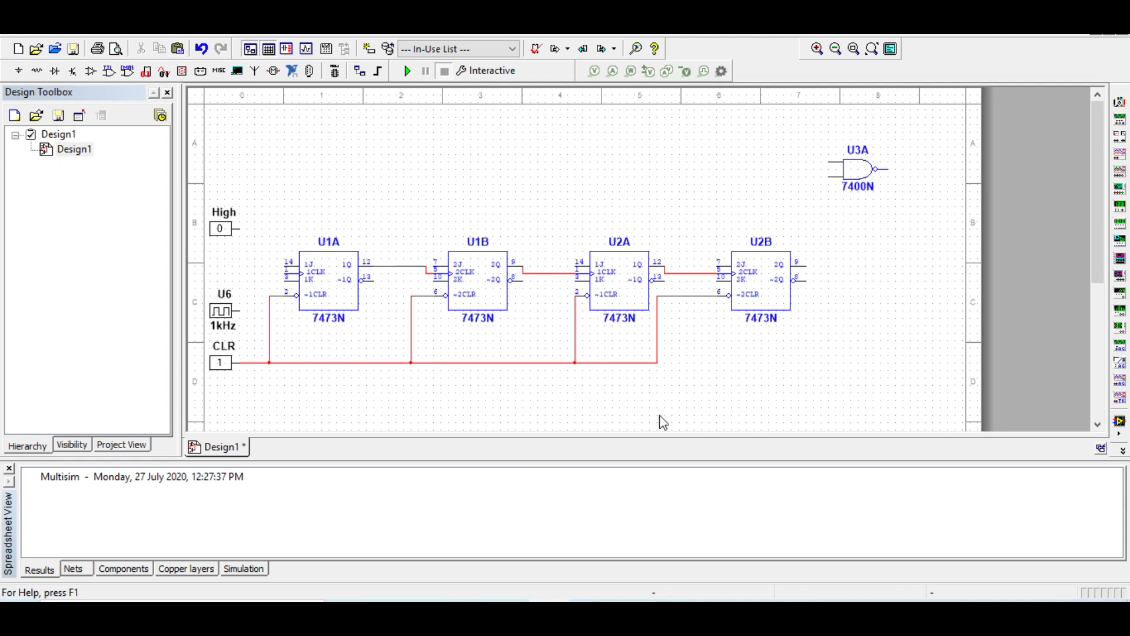
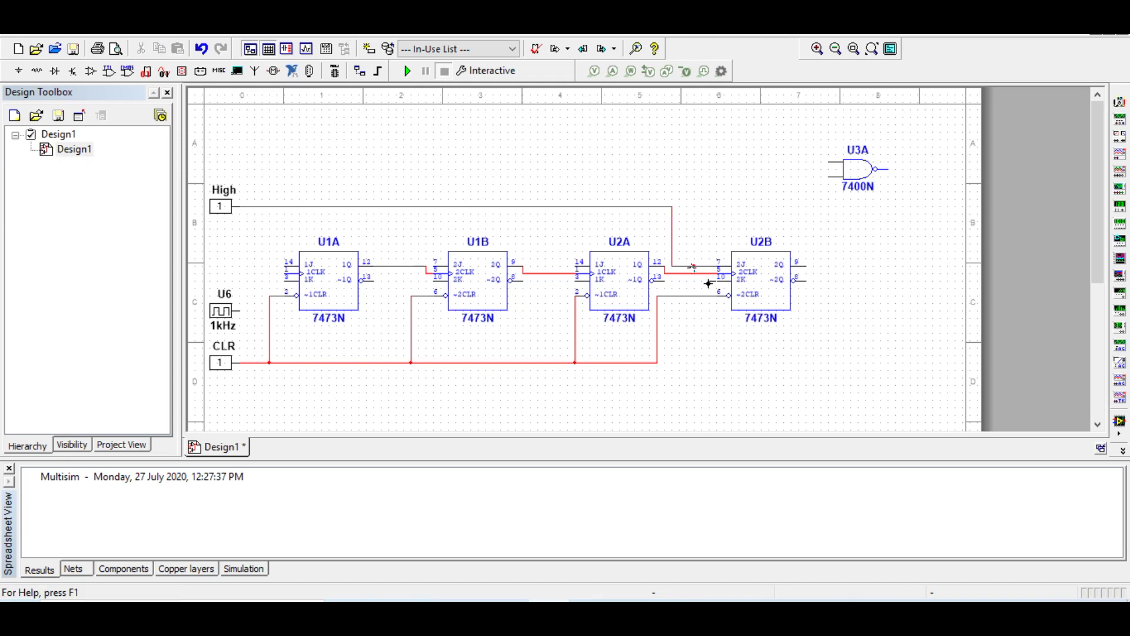
Step: Wire U2A's 1J and 1K inputs to the High line
left_click(578, 265)
left_click(560, 207)
left_click(577, 280)
left_click(552, 207)
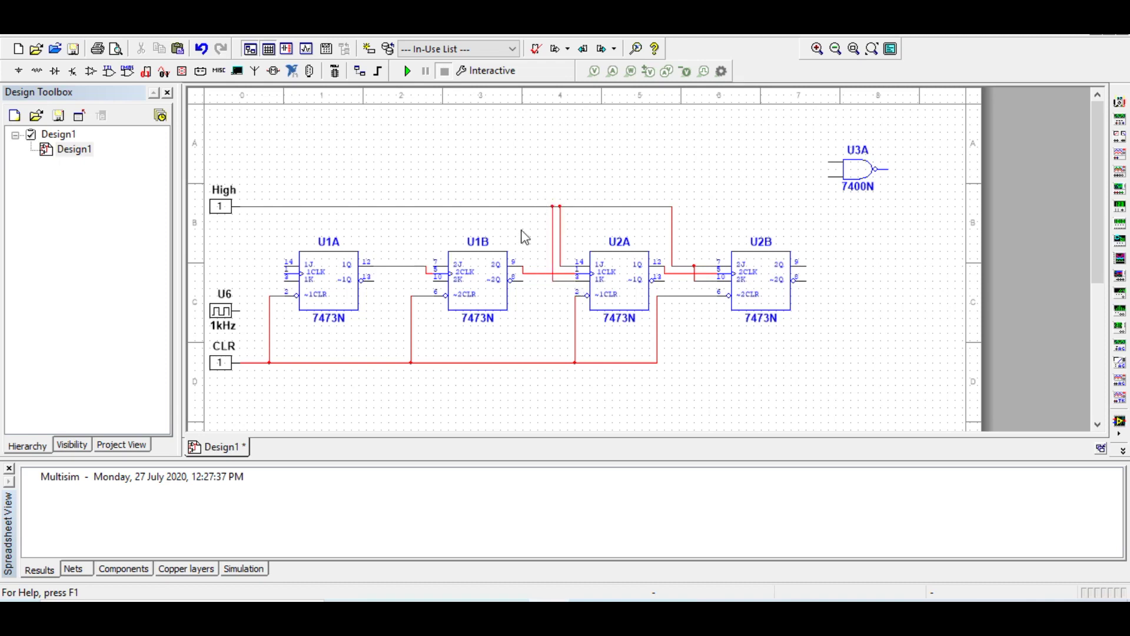
Step: Wire U1B's 2J and 2K inputs and U1A's 1J and 1K inputs to the High line
left_click(426, 206)
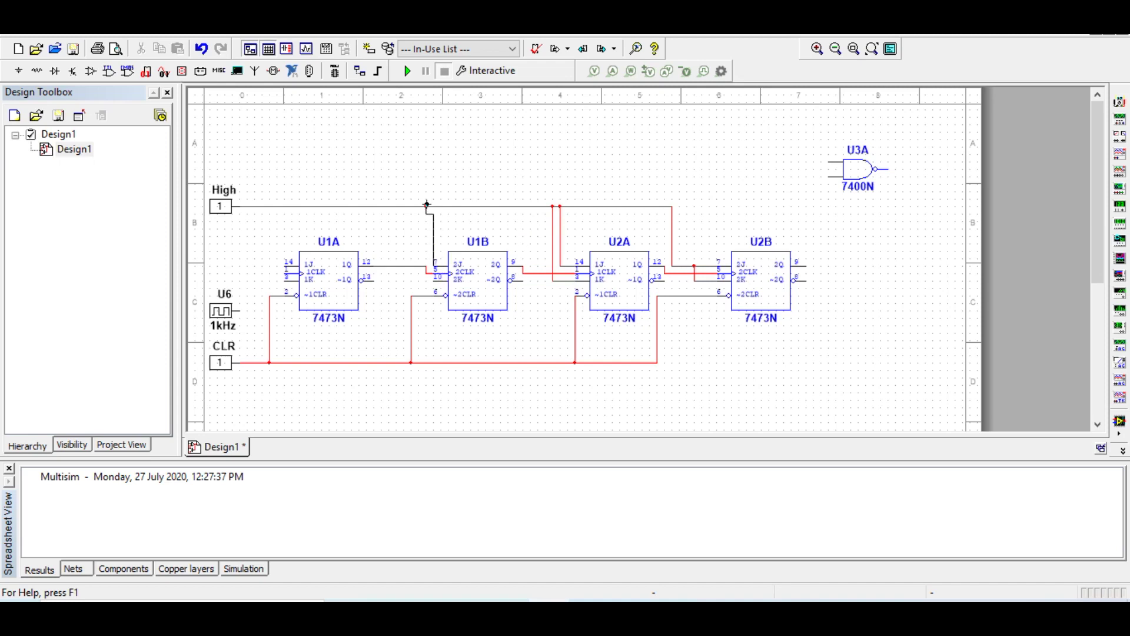
left_click(439, 280)
key("Escape")
left_click(286, 262)
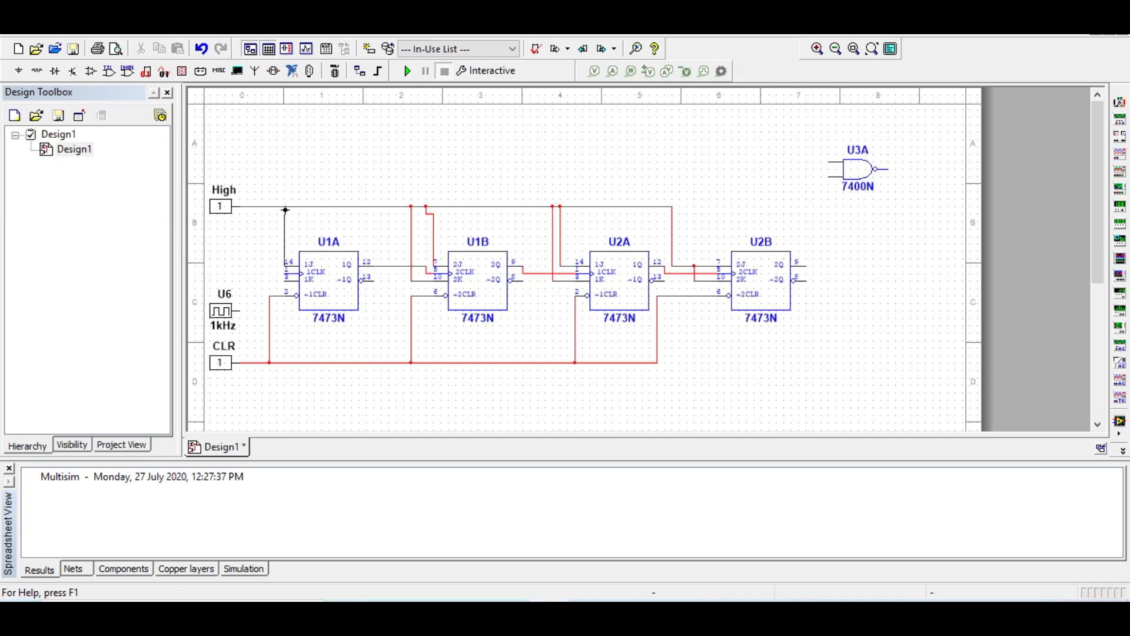
left_click(285, 206)
left_click(278, 282)
left_click(269, 206)
Step: Move the digital clock U6 up beside U1A's clock input and set its frequency to 50 Hz
left_click_drag(224, 315, 238, 272)
double_click(232, 282)
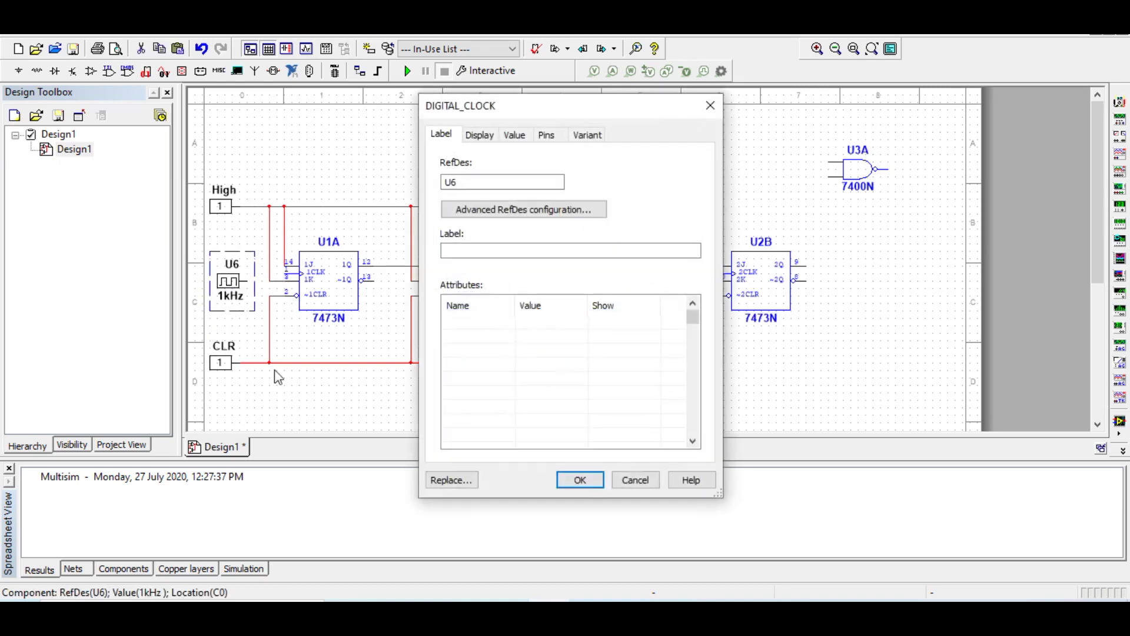
left_click(524, 139)
double_click(596, 169)
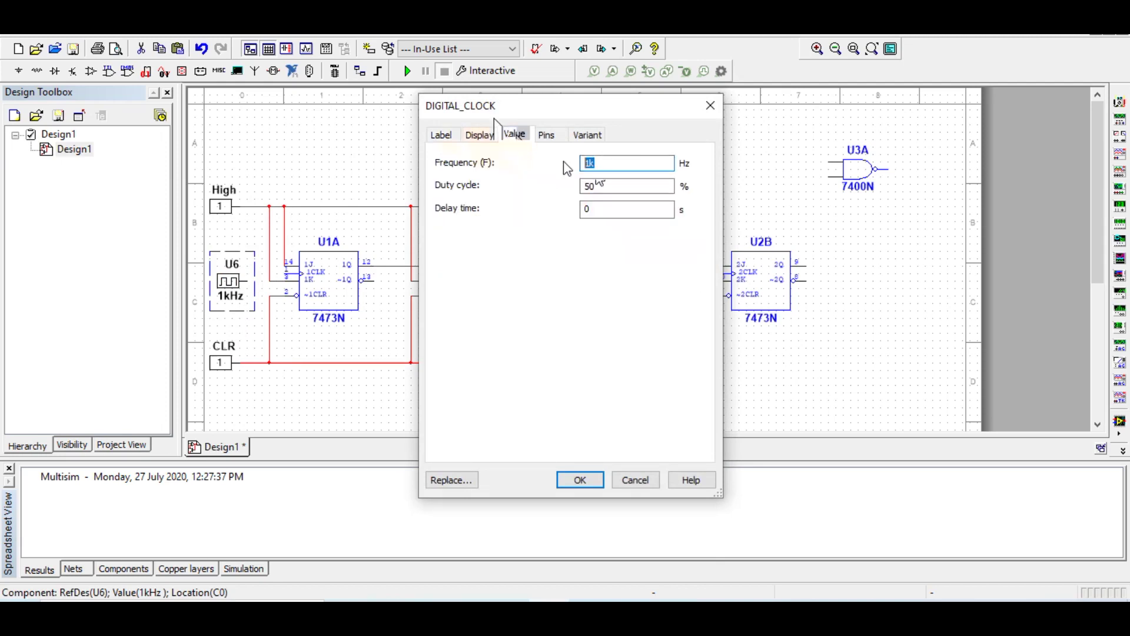
type("50")
left_click(595, 485)
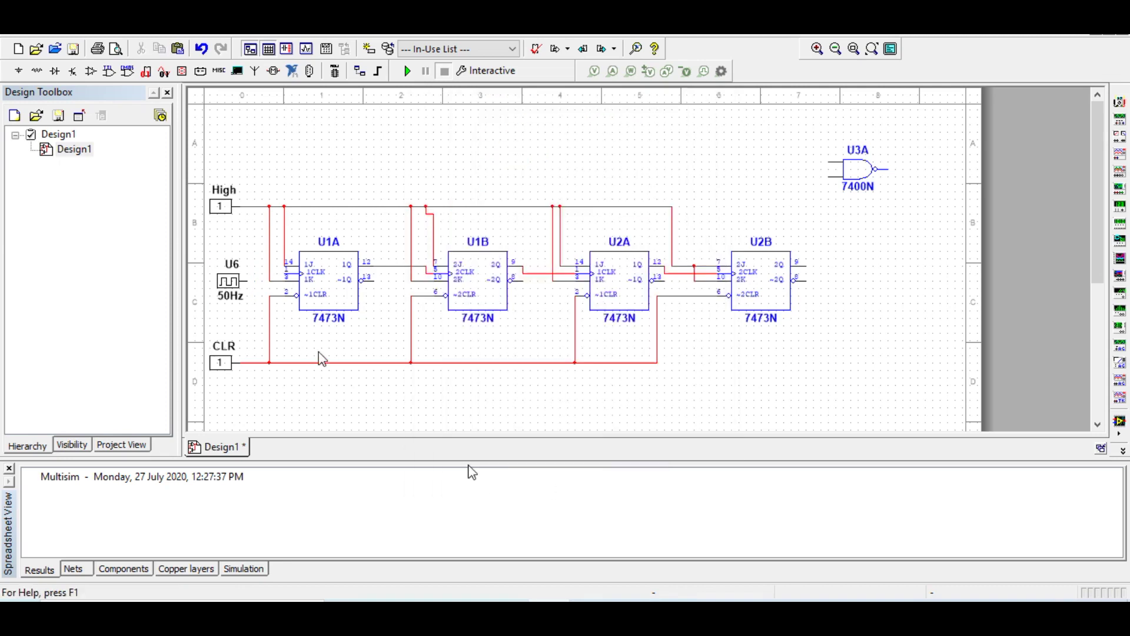
Step: Wire the digital clock U6 to U1A's 1CLK input and shift the clock slightly down and away from U1A
left_click(252, 276)
left_click_drag(219, 281, 235, 318)
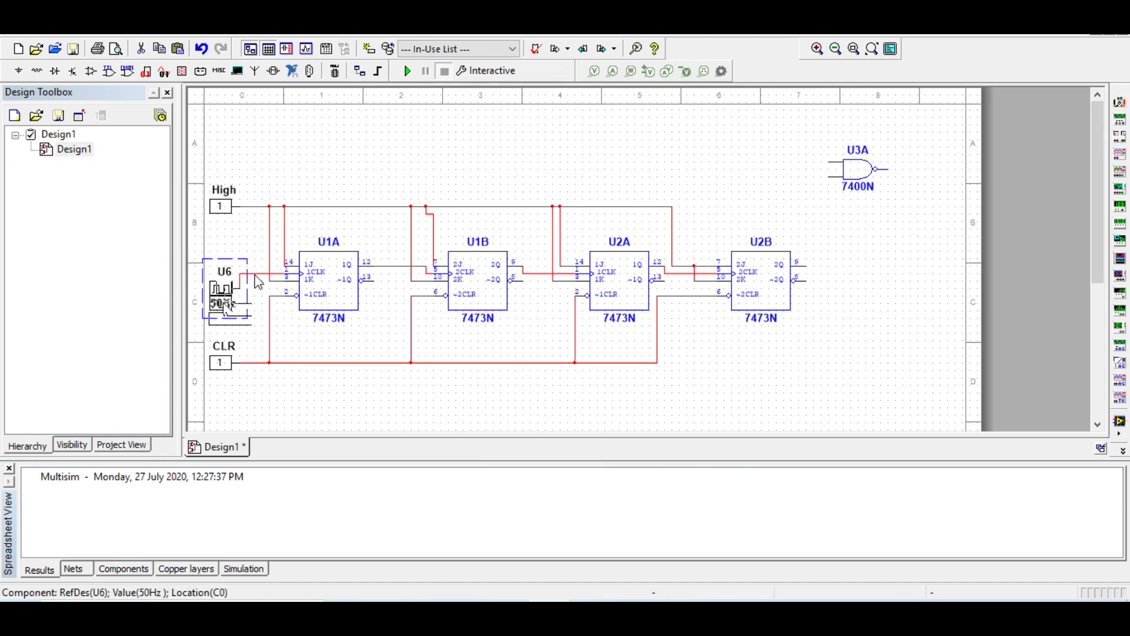
left_click(469, 406)
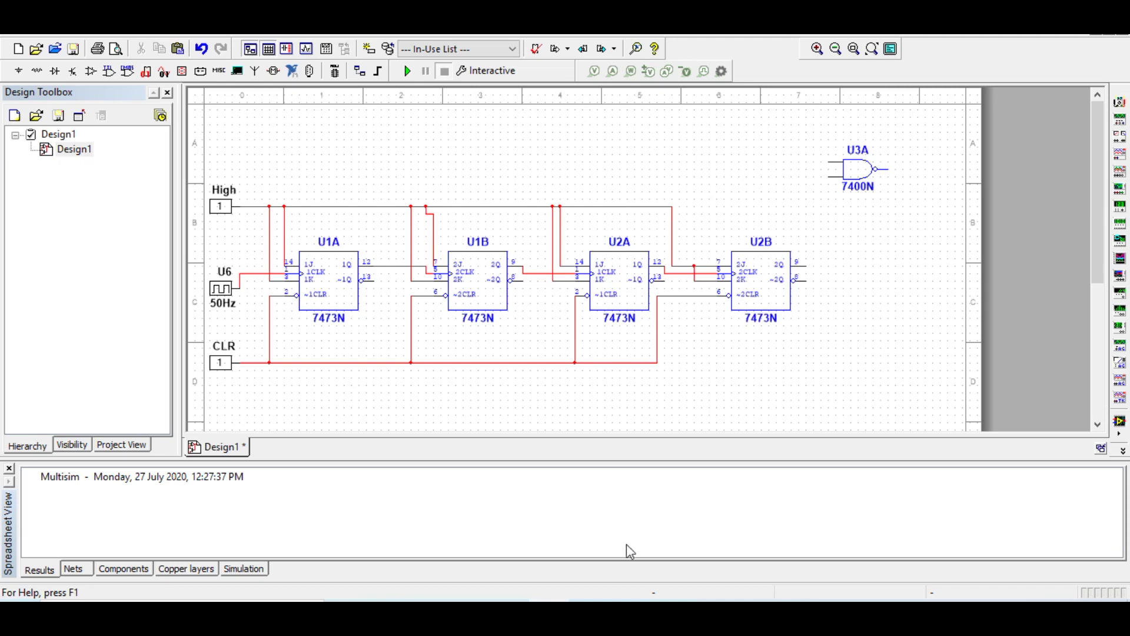
Step: Check the manual's diagram and wire U2B's 2Q and U1B's 2Q outputs to the inputs of NAND gate U3A
key("alt+Tab")
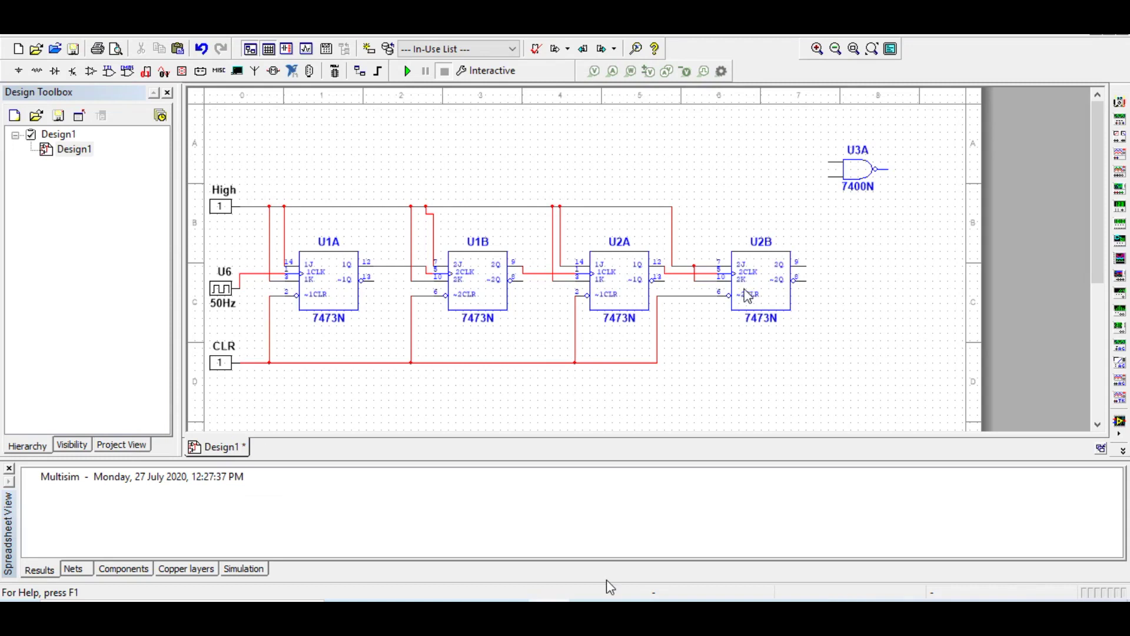
left_click(804, 266)
left_click(827, 161)
left_click(827, 160)
left_click(515, 206)
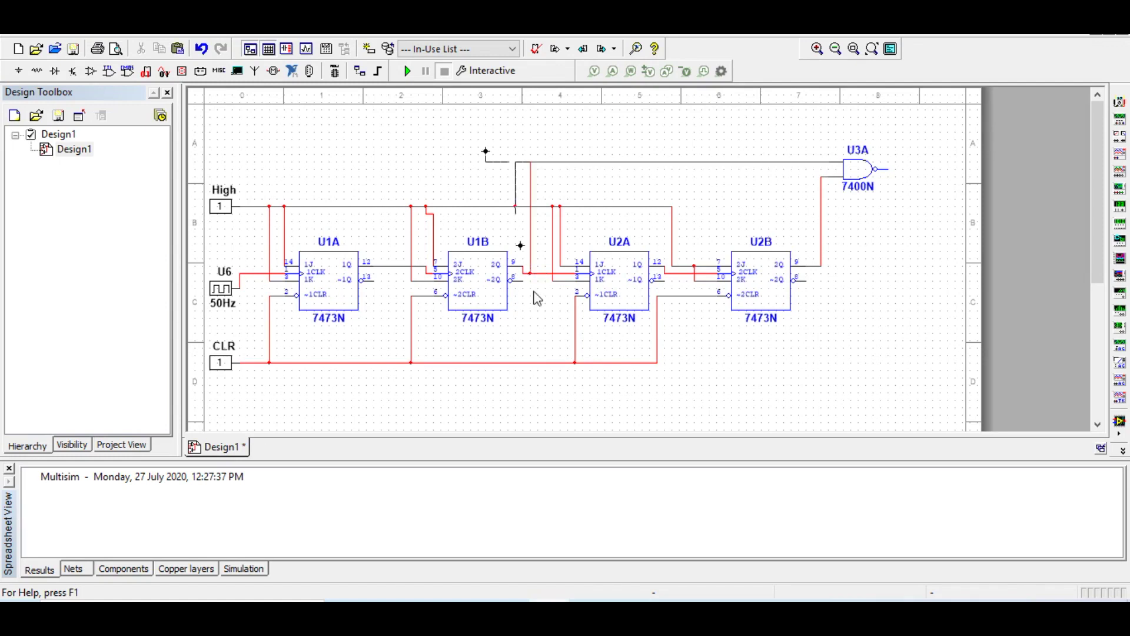
Step: Check the NAND output connection in the manual's circuit diagram and wire U3A's output to the CLR line
key("alt+Tab")
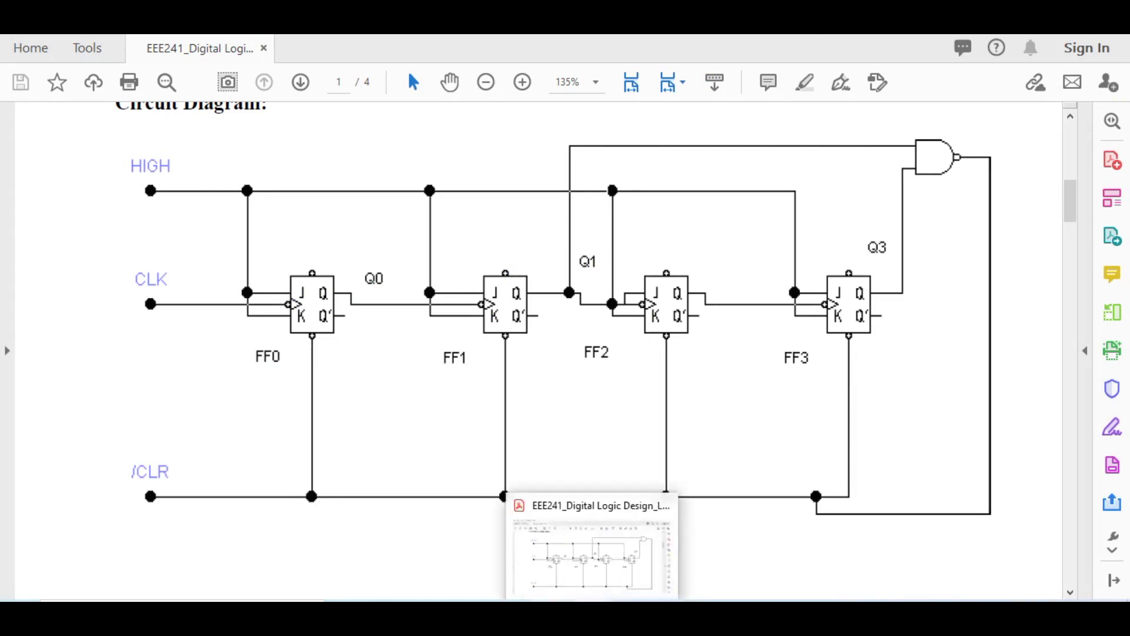
mouse_move(568, 606)
mouse_move(549, 542)
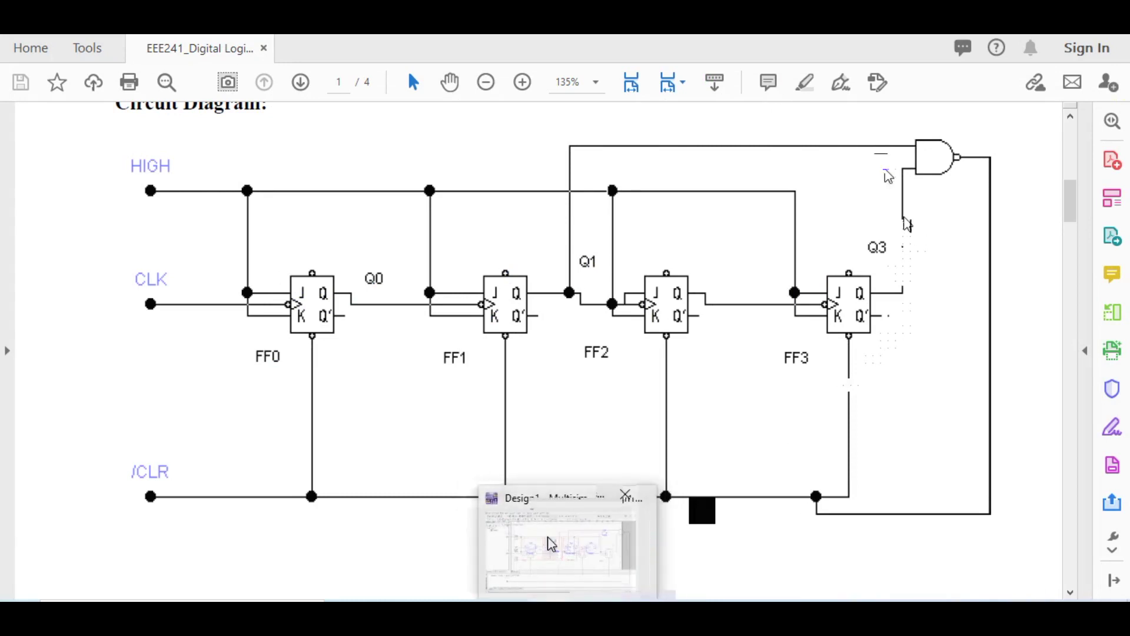
left_click(552, 544)
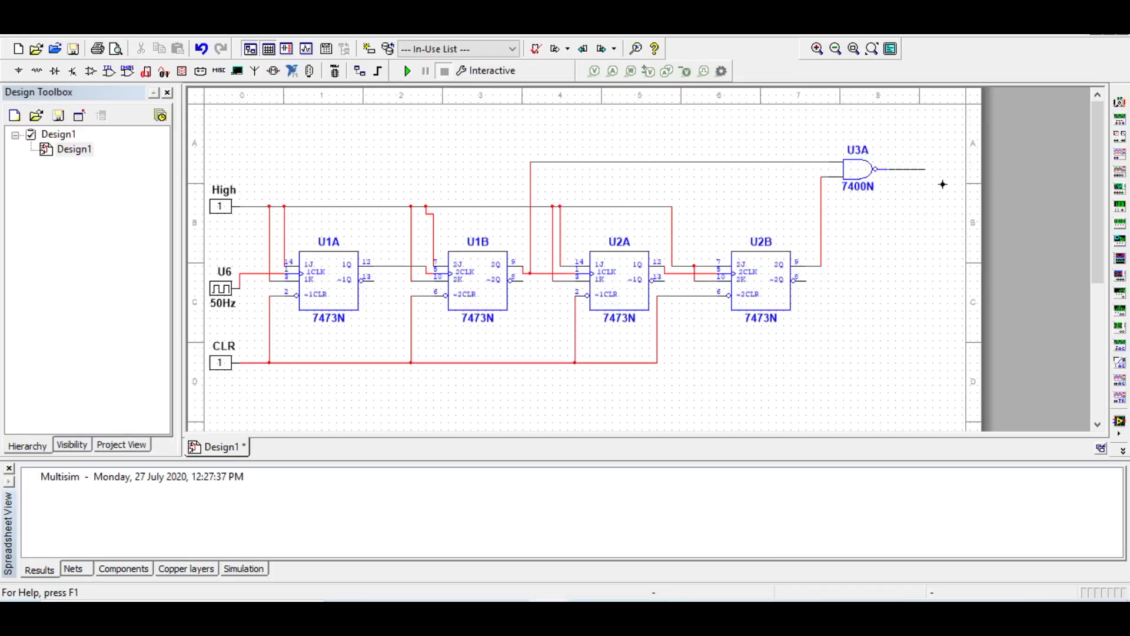
left_click(657, 363)
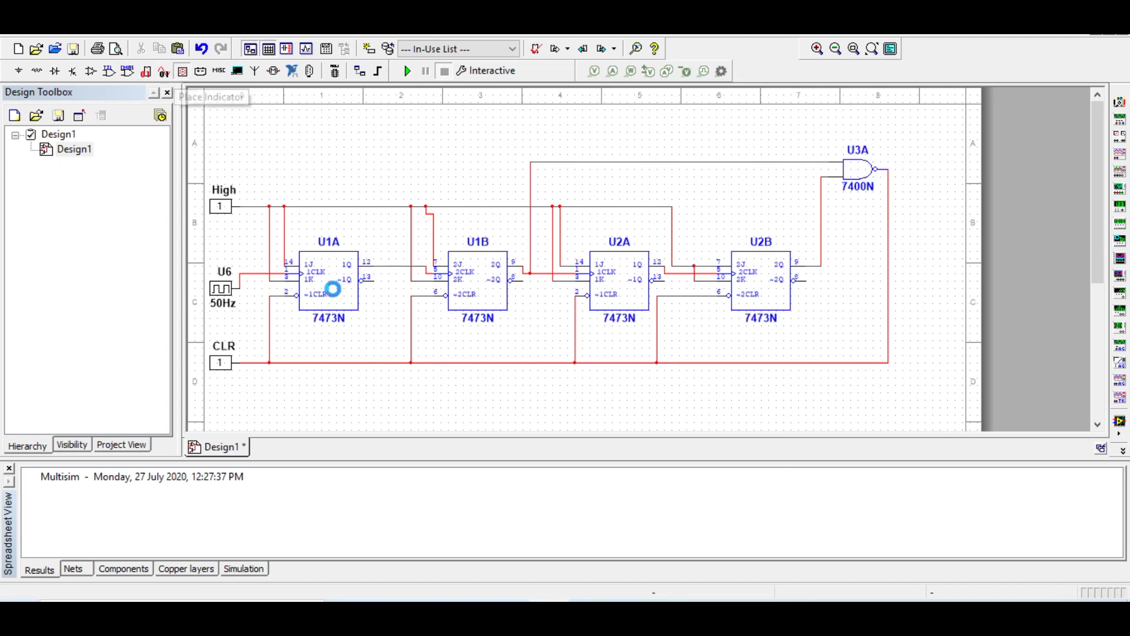
Step: Place four PROBE_BLUE indicators in a row above the schematic, one near each flip-flop's output
left_click(163, 73)
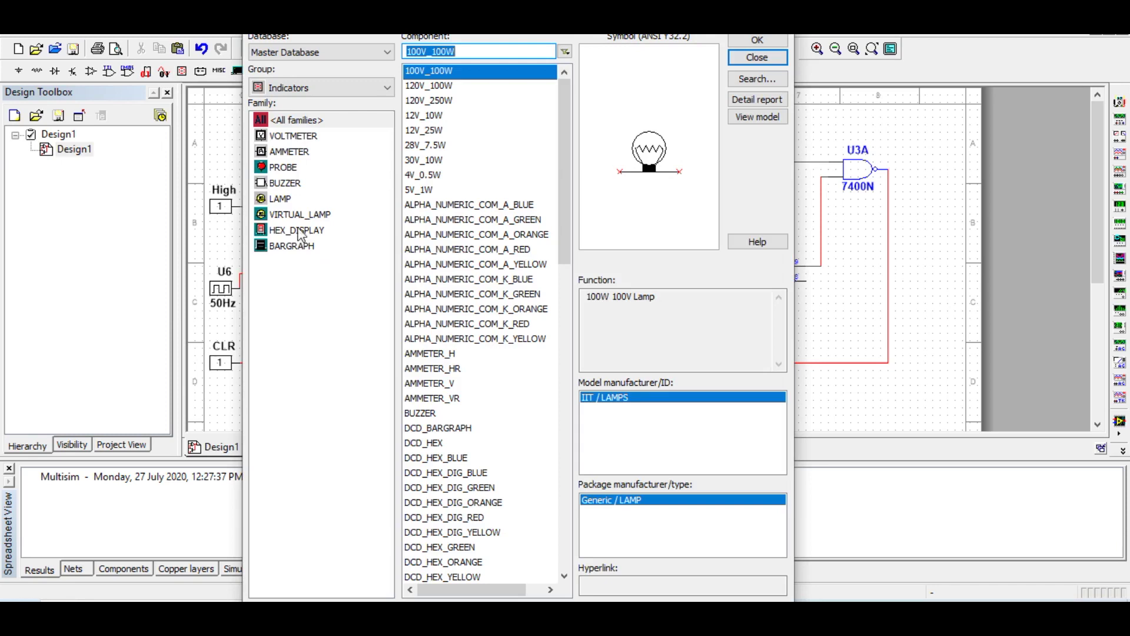
left_click(288, 167)
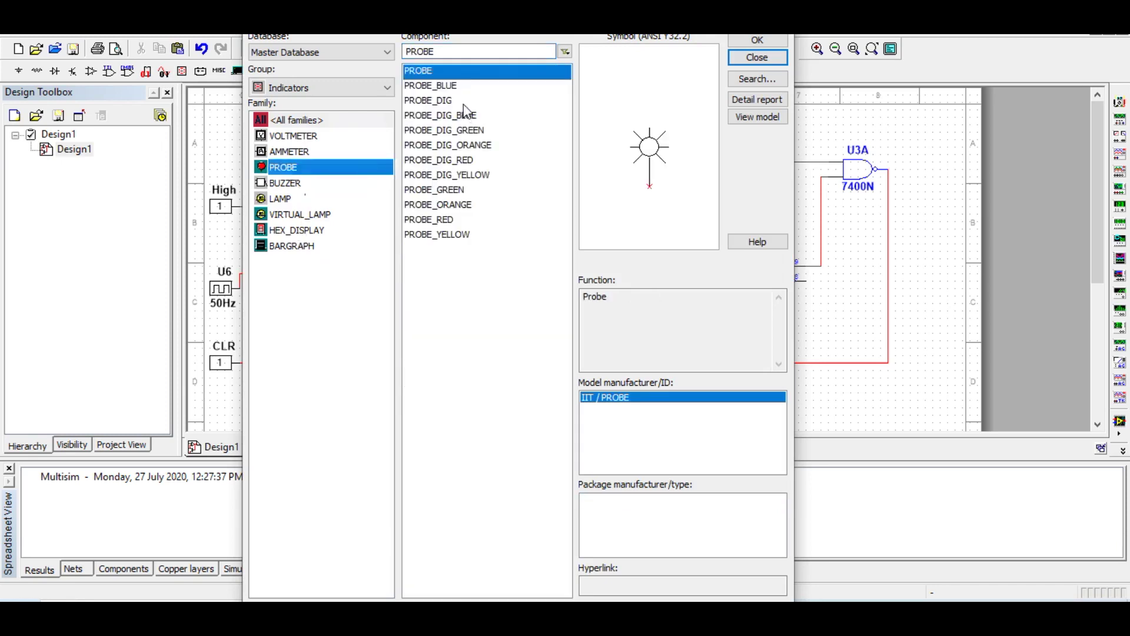
left_click(451, 86)
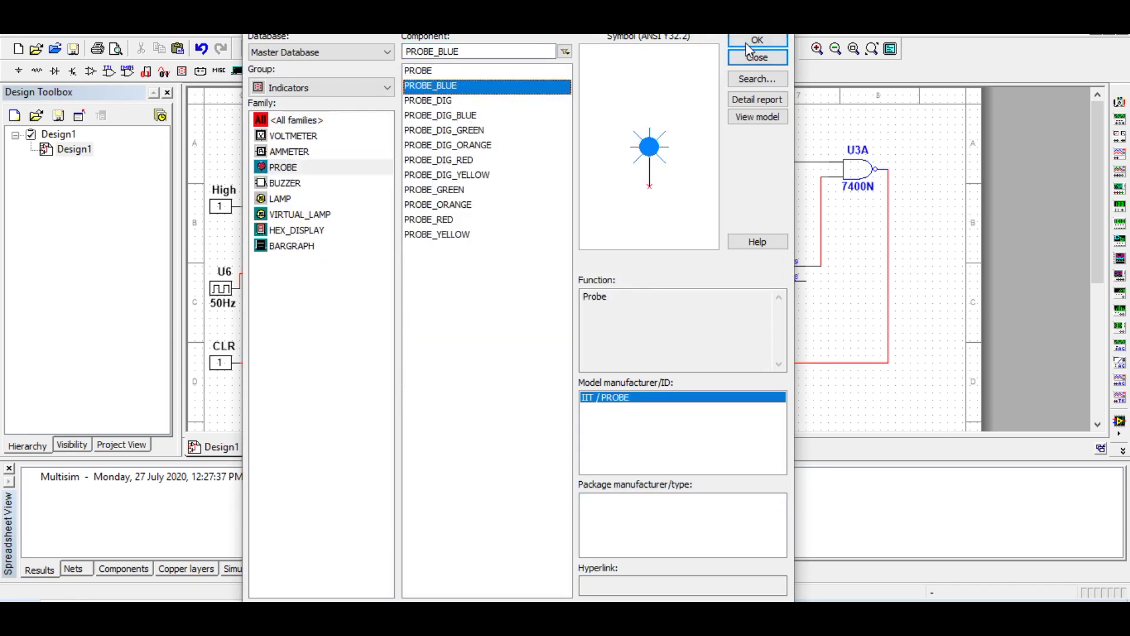
left_click(757, 40)
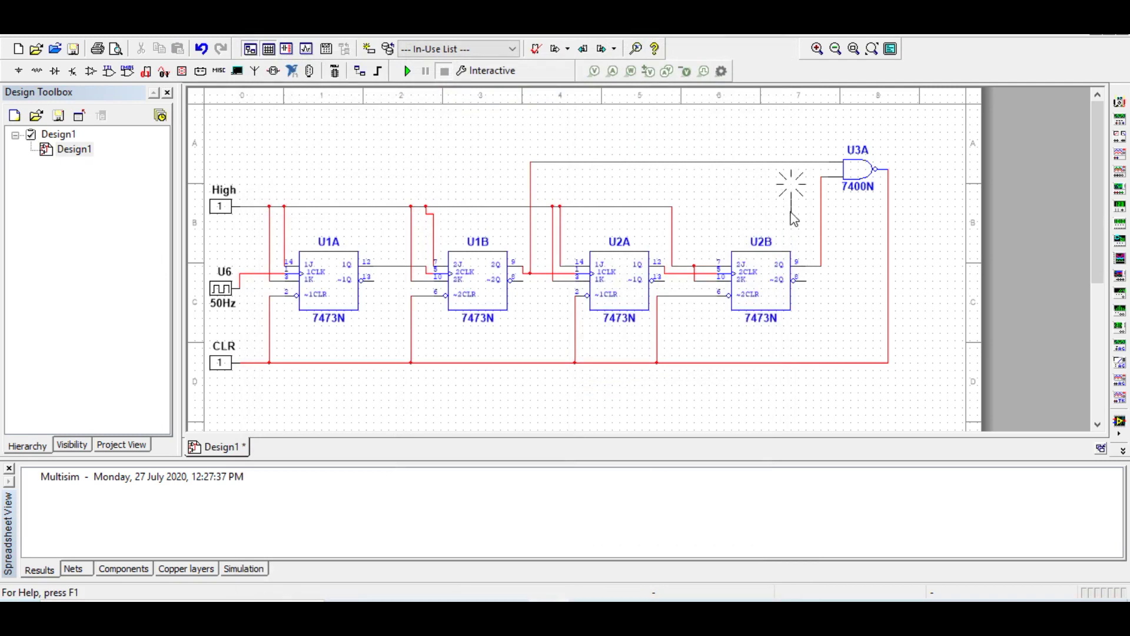
left_click(799, 158)
left_click(757, 40)
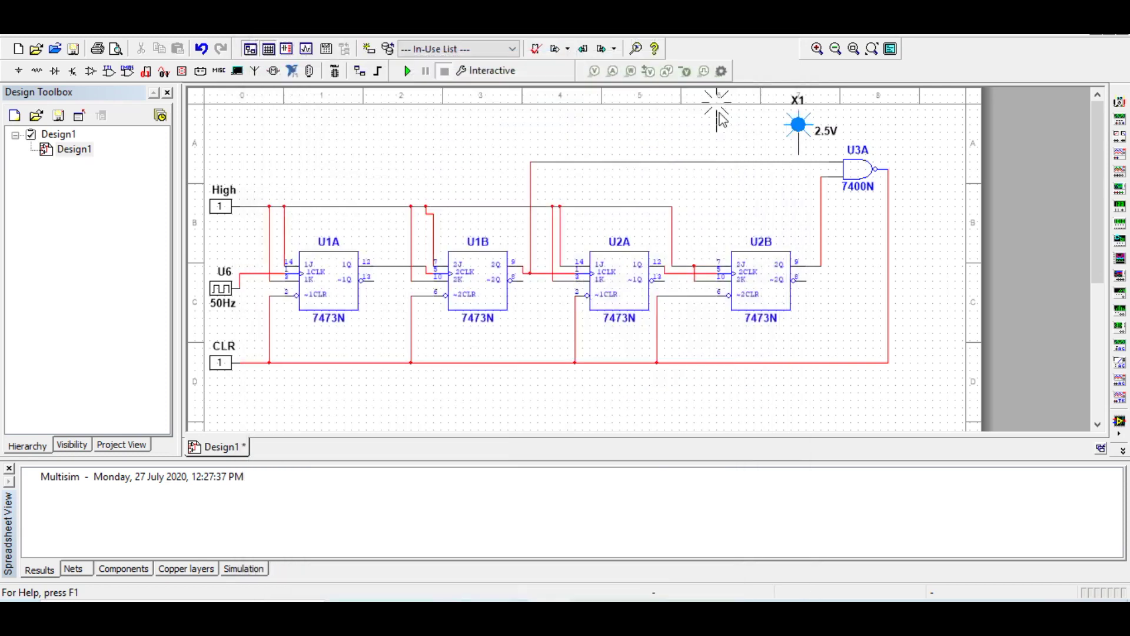
left_click(667, 150)
left_click(753, 39)
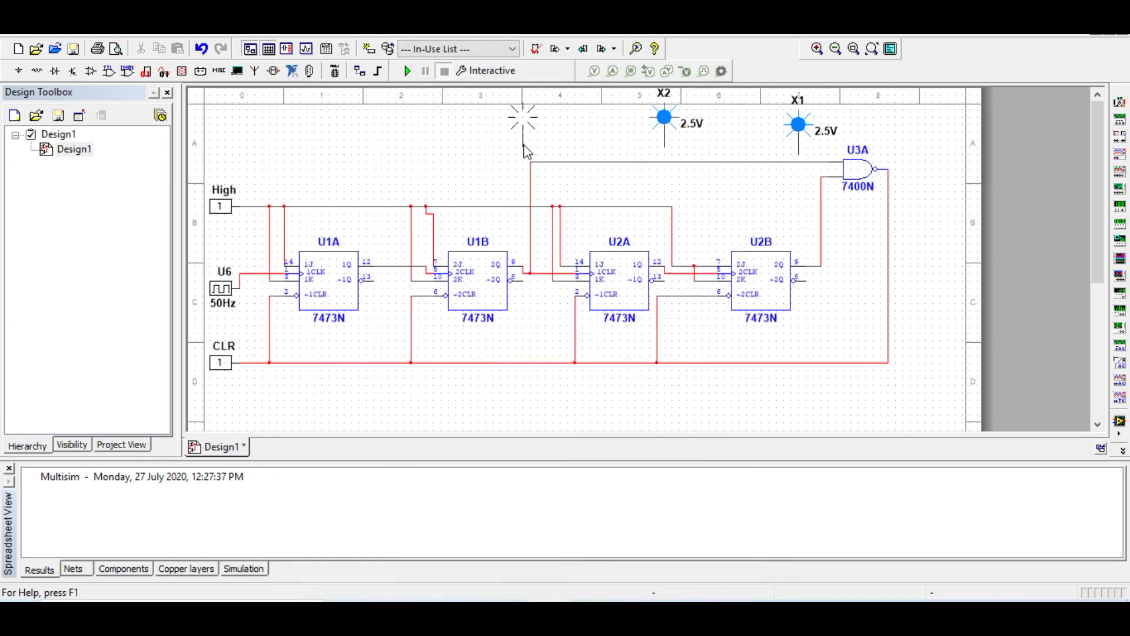
left_click(525, 147)
left_click(758, 40)
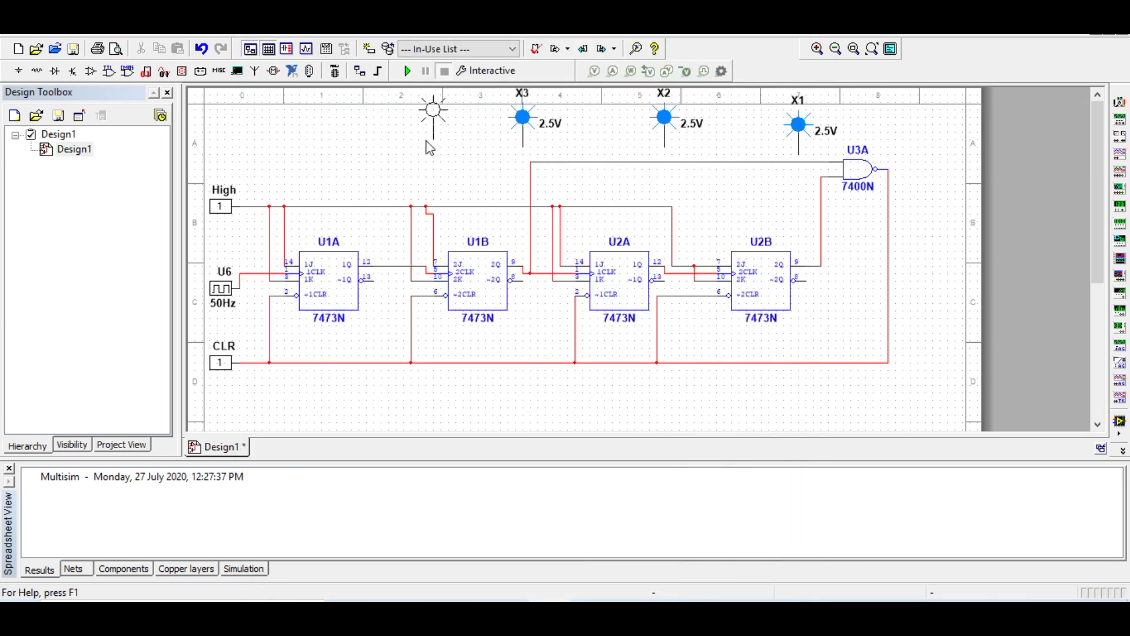
left_click(381, 148)
left_click(770, 55)
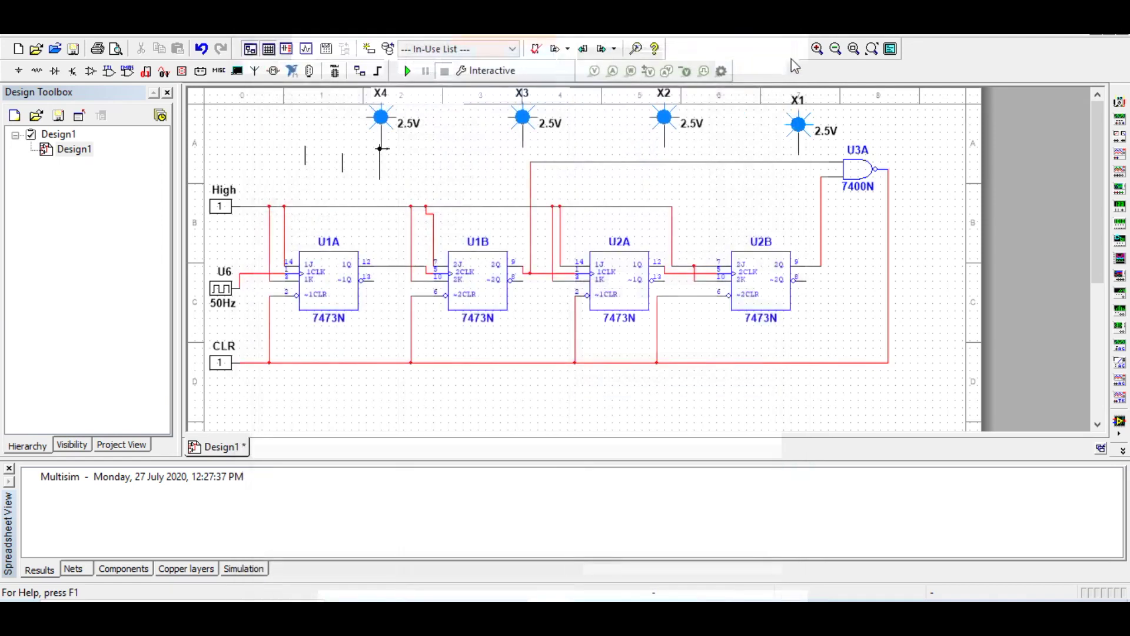
Step: Wire probe X1 to U2B's 2Q output line and probe X2 to U2A's 1Q output line
left_click(799, 154)
left_click(817, 255)
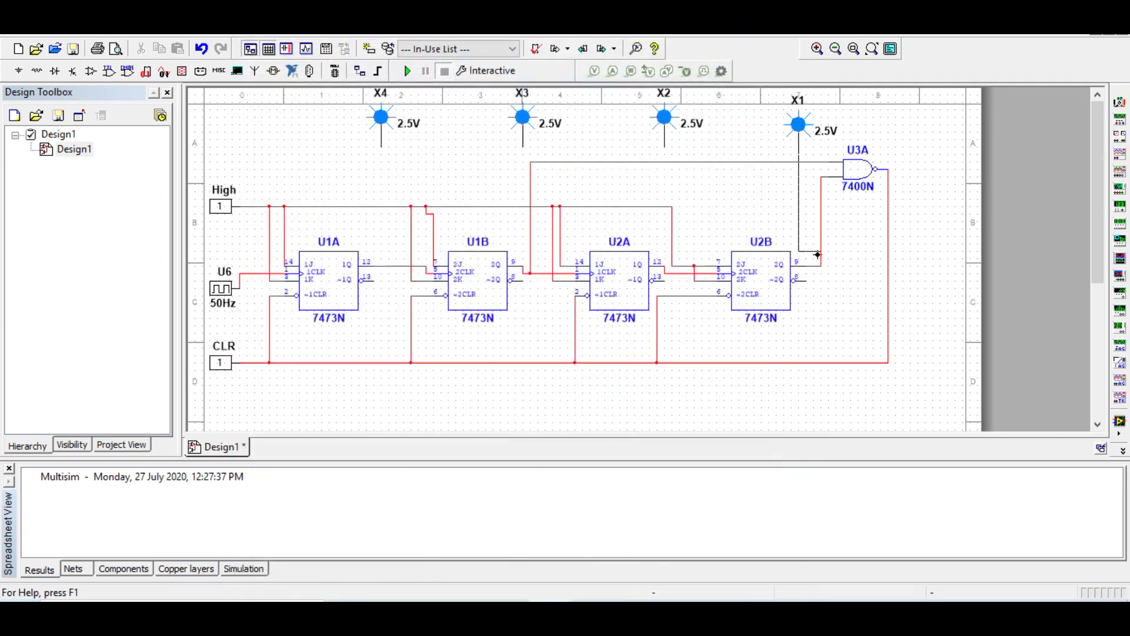
left_click(666, 149)
left_click(667, 272)
Step: Wire probe X4 to U1A's 1Q output line and probe X3 to U1B's 2Q output line
left_click(523, 150)
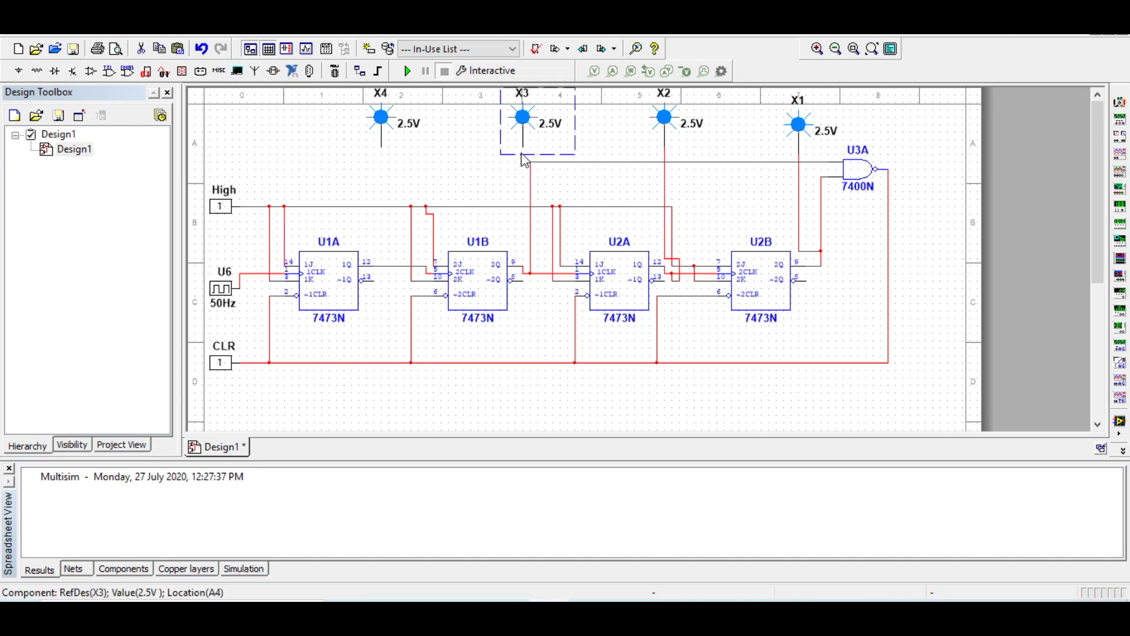
left_click(433, 171)
left_click(379, 147)
left_click(381, 267)
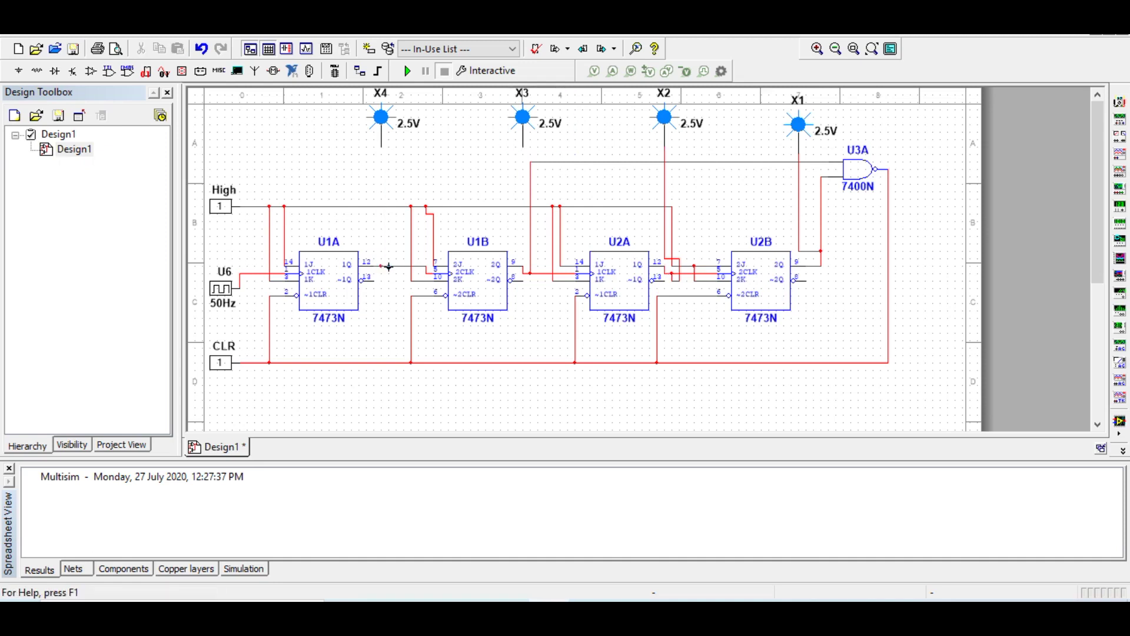
left_click(524, 147)
left_click(530, 243)
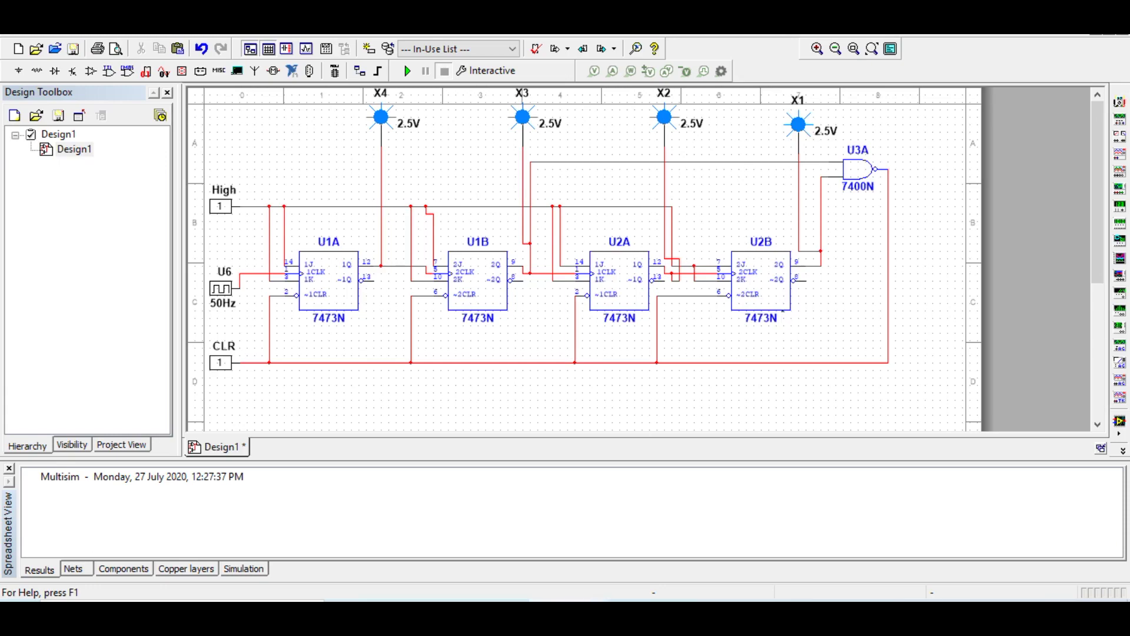
Step: Check the decade counter's truth table and circuit diagram in the lab manual, and return to the Multisim schematic
key("alt+Tab")
scroll(533, 489, "down", 10)
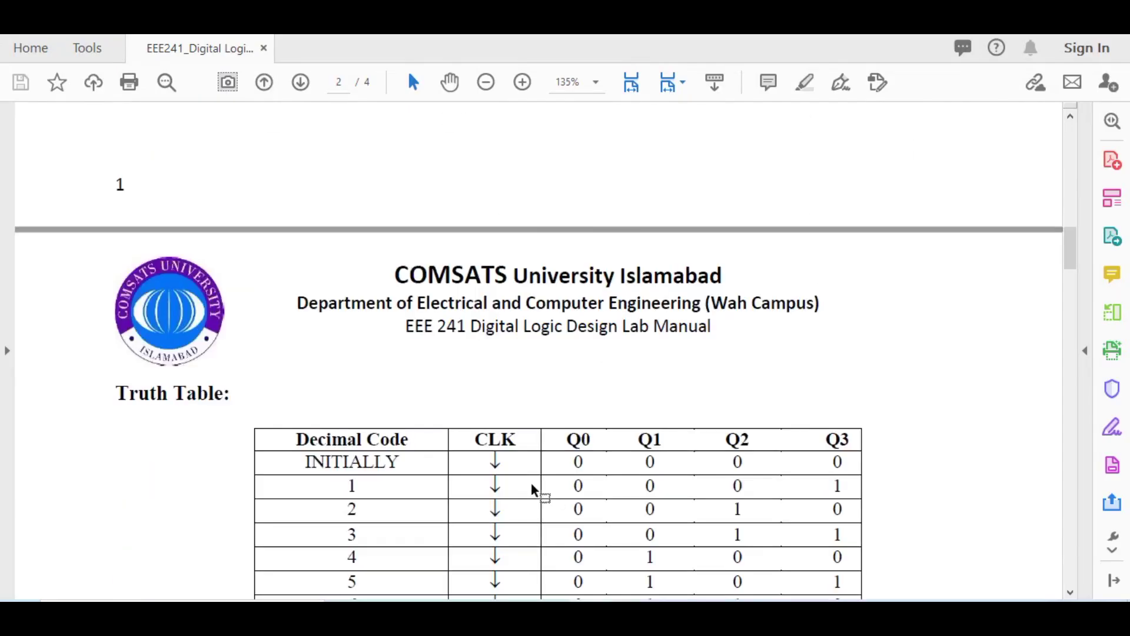
scroll(577, 459, "down", 3)
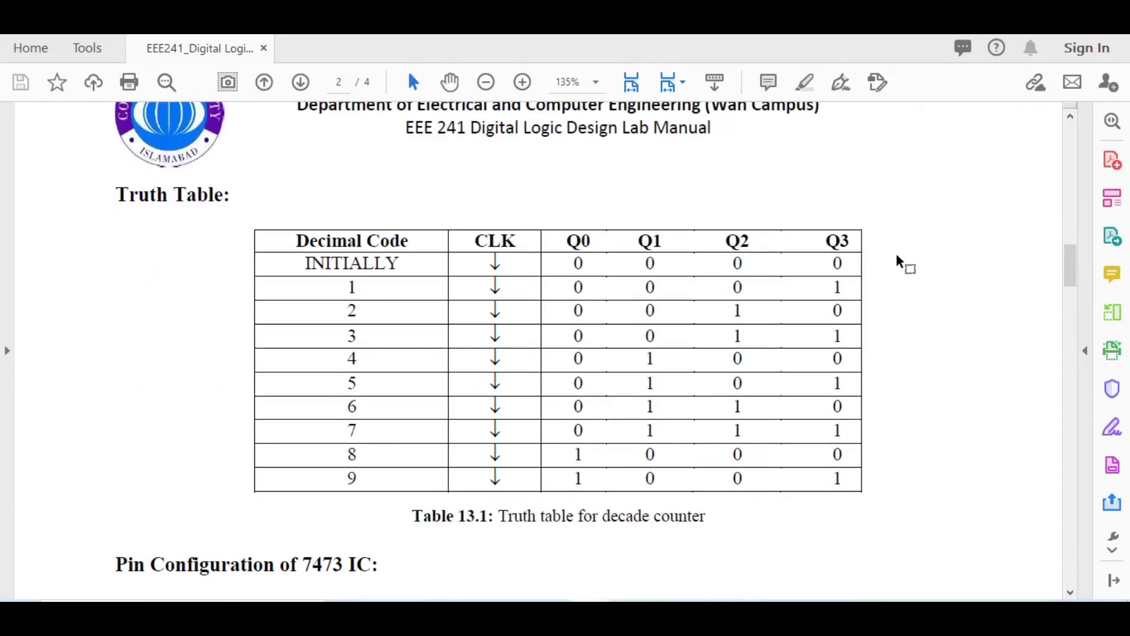
scroll(900, 262, "up", 9)
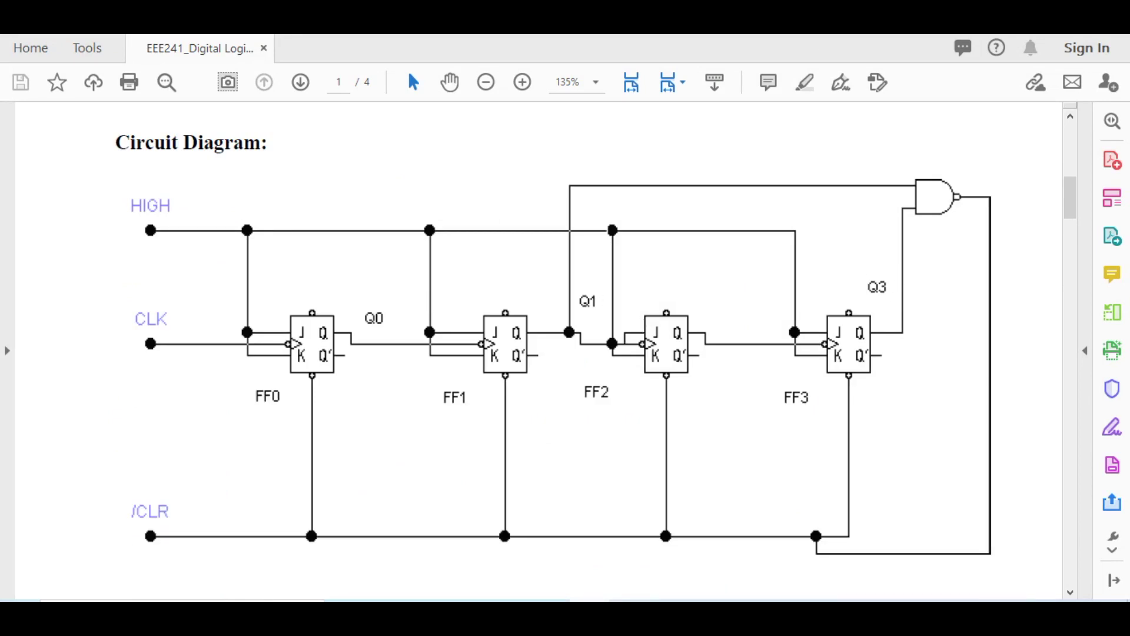
key("alt+Tab")
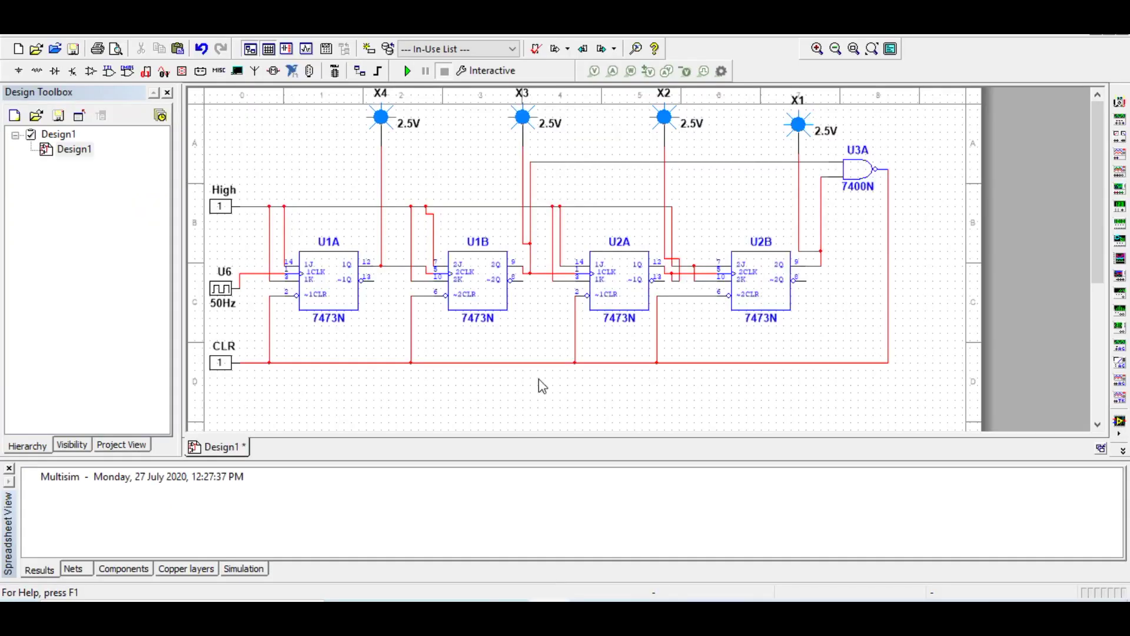
Step: Run the simulation, switch the High input to 0 and back to 1 while watching the probes, and pause it
left_click(407, 71)
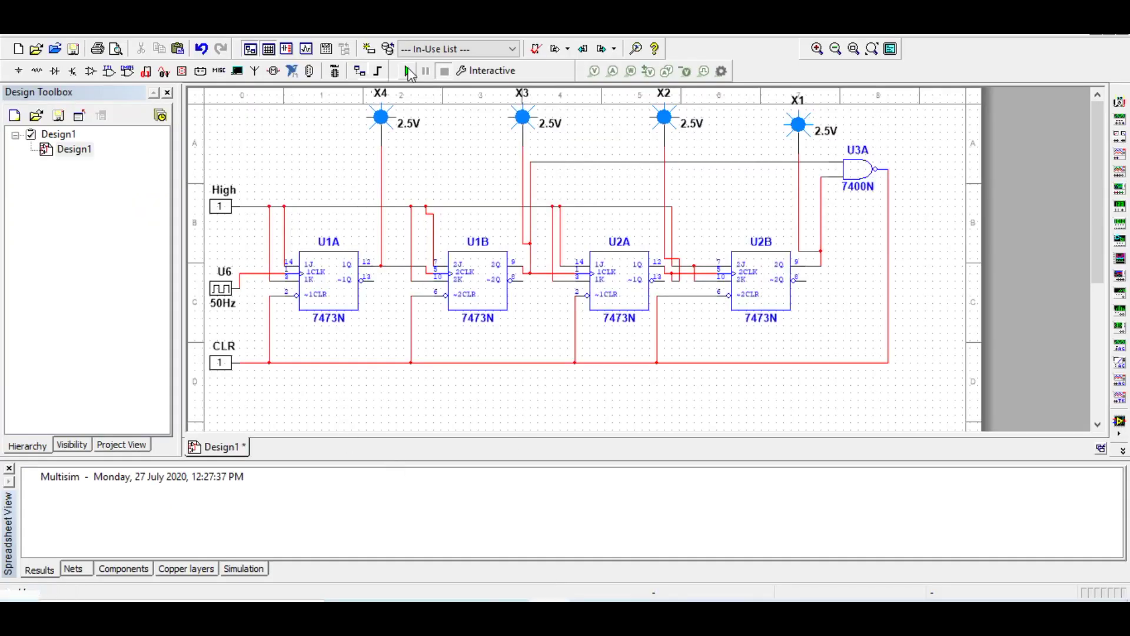
left_click(223, 209)
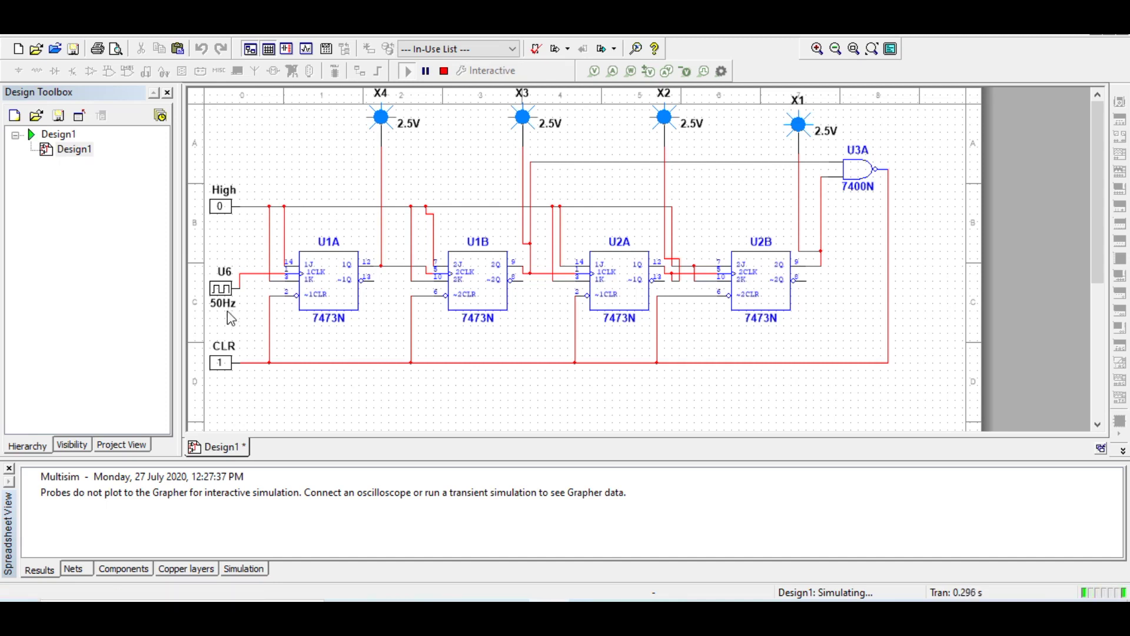
left_click(224, 369)
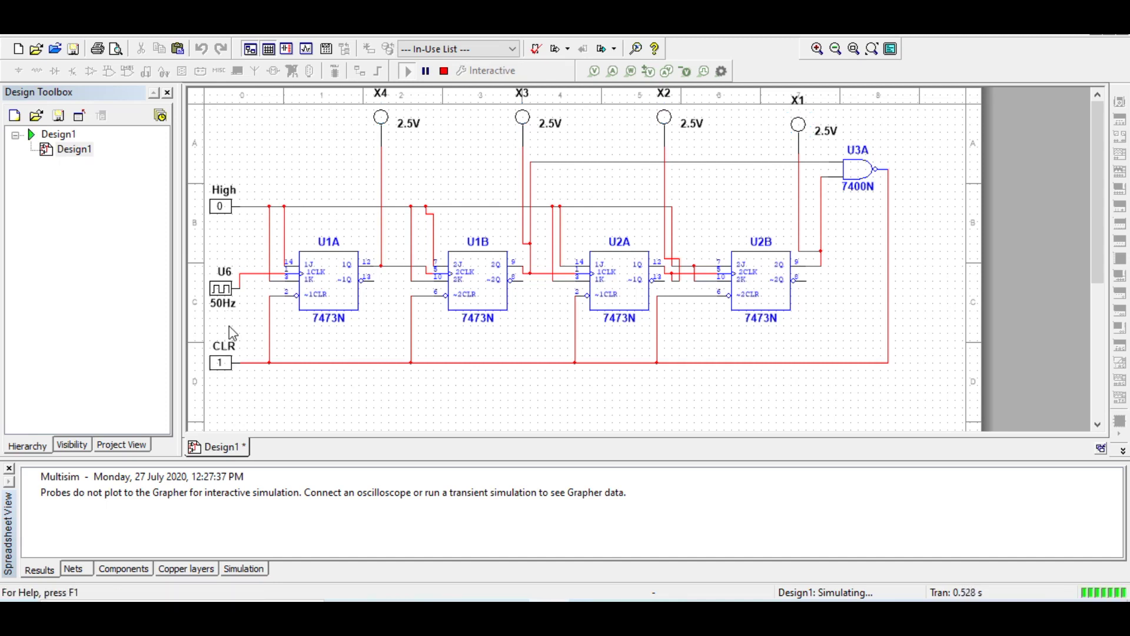
left_click(221, 207)
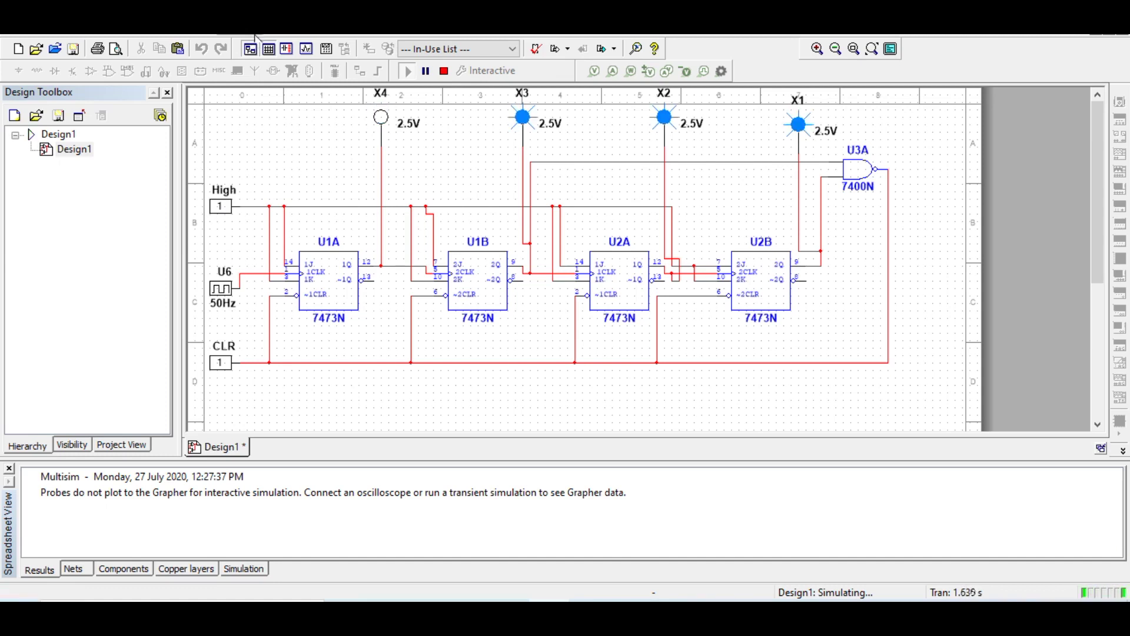
left_click(428, 73)
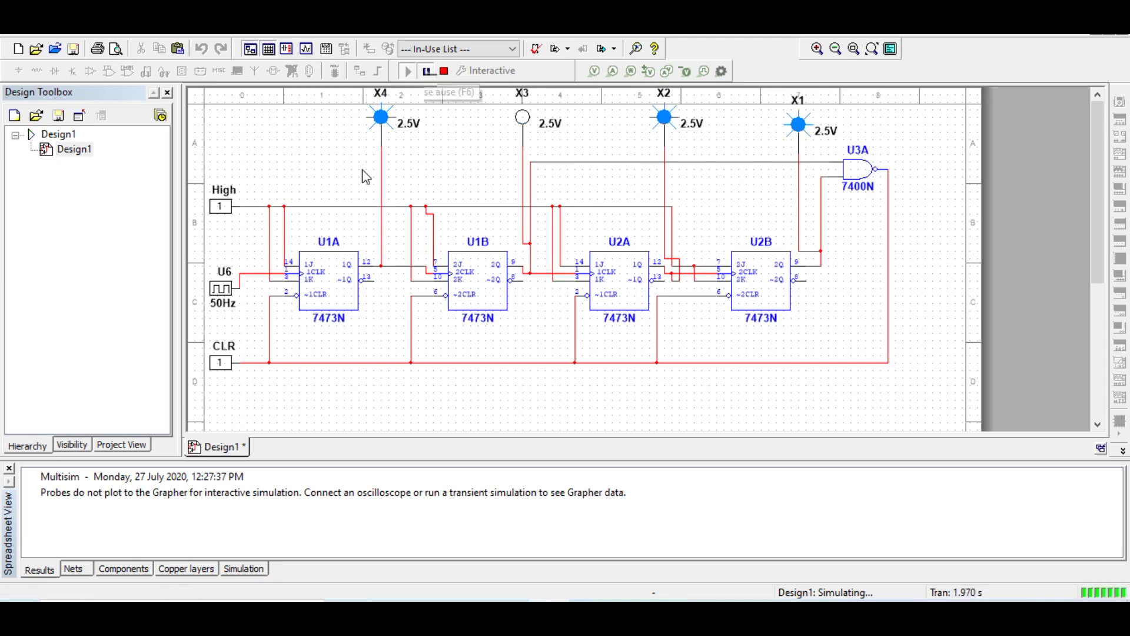
left_click(216, 294)
double_click(218, 297)
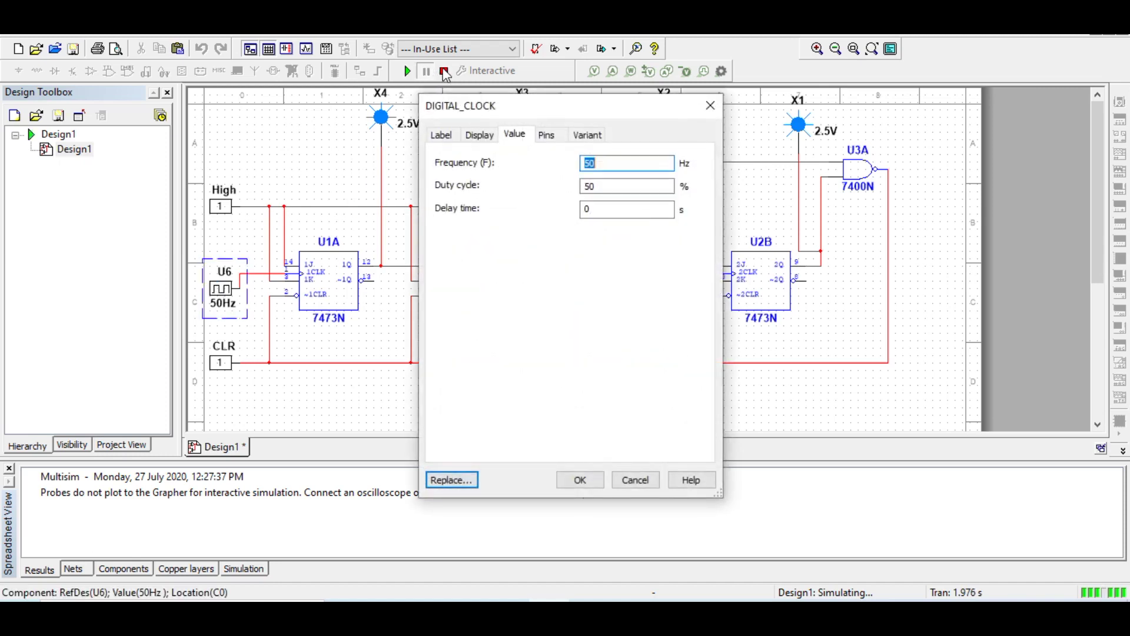
left_click(635, 480)
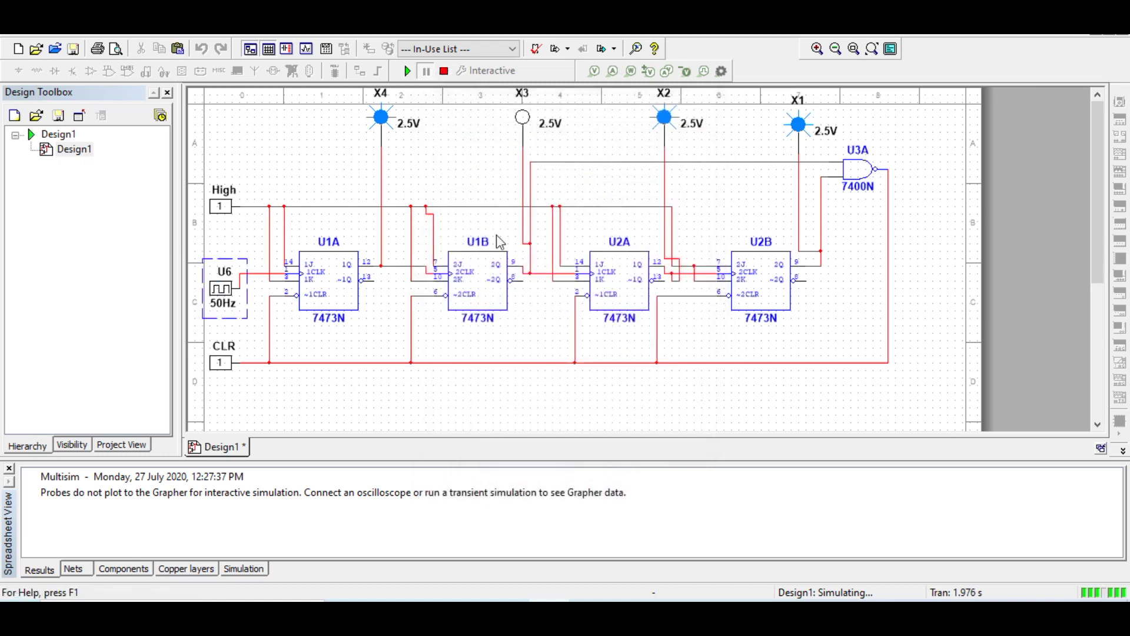
Step: Set the digital clock U6's frequency to 20 Hz with the simulation stopped, and rerun the counter to observe the probes
left_click(444, 71)
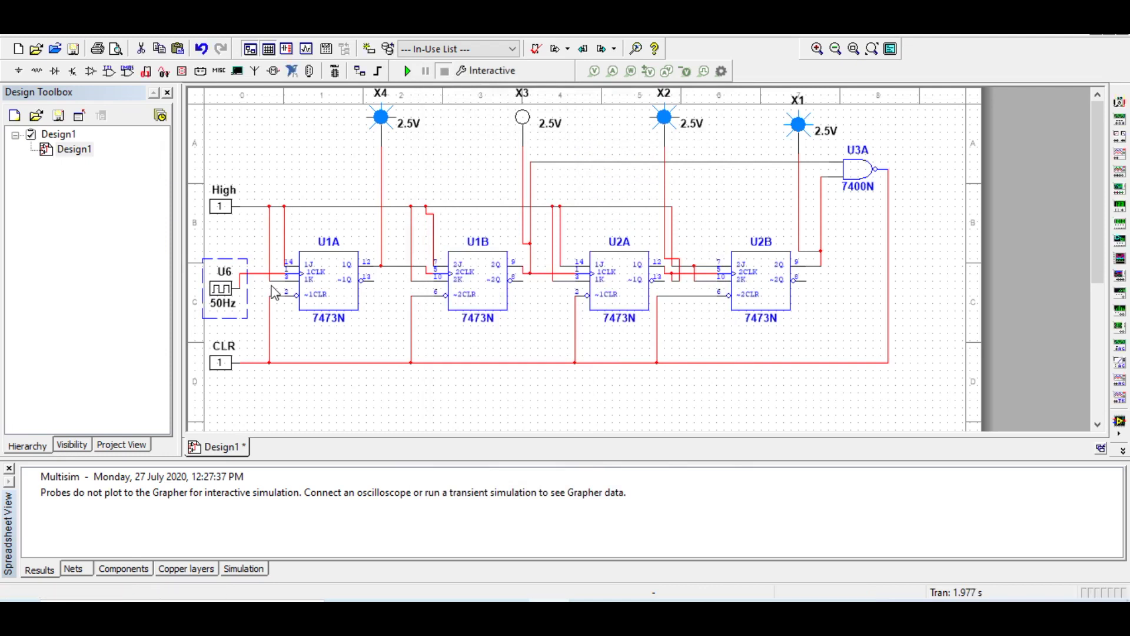
double_click(222, 287)
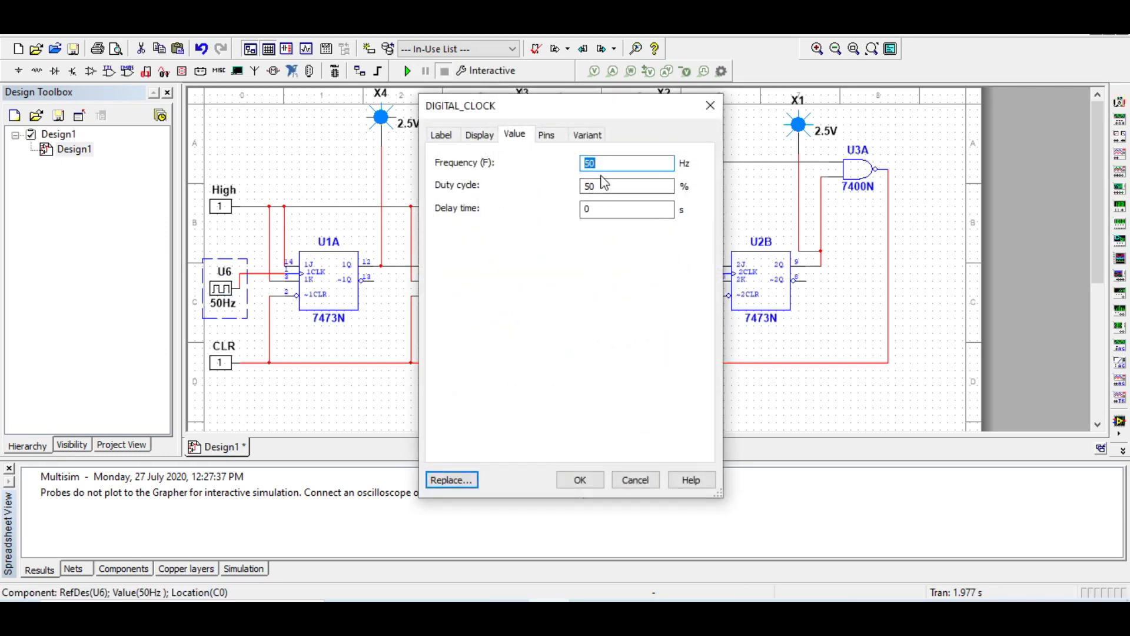
type("20")
left_click(593, 480)
left_click(407, 70)
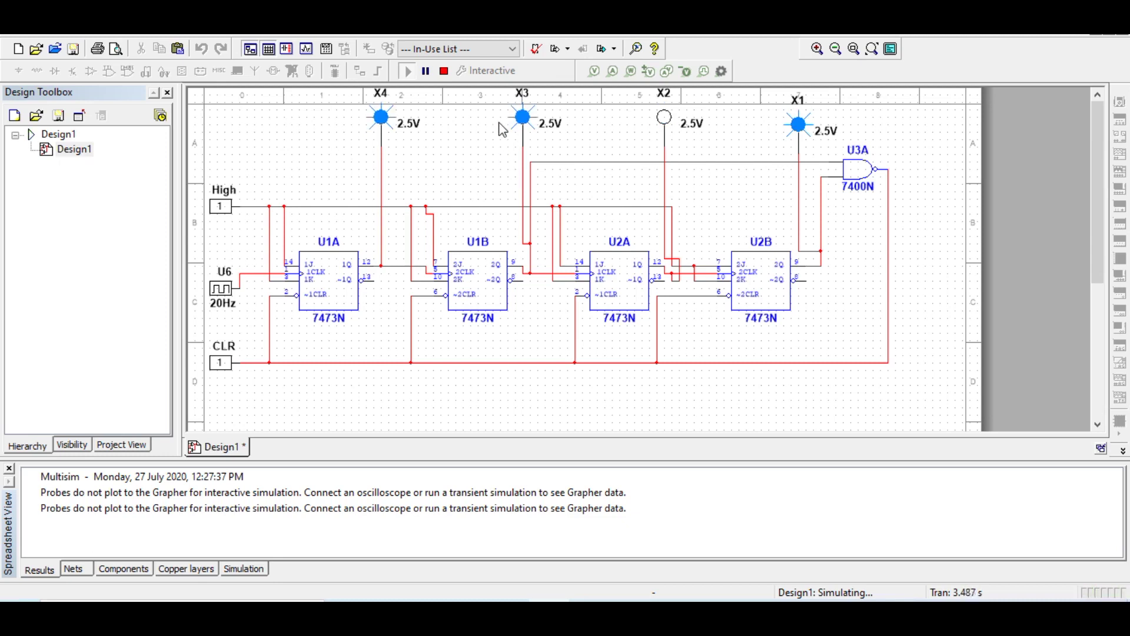
left_click(446, 73)
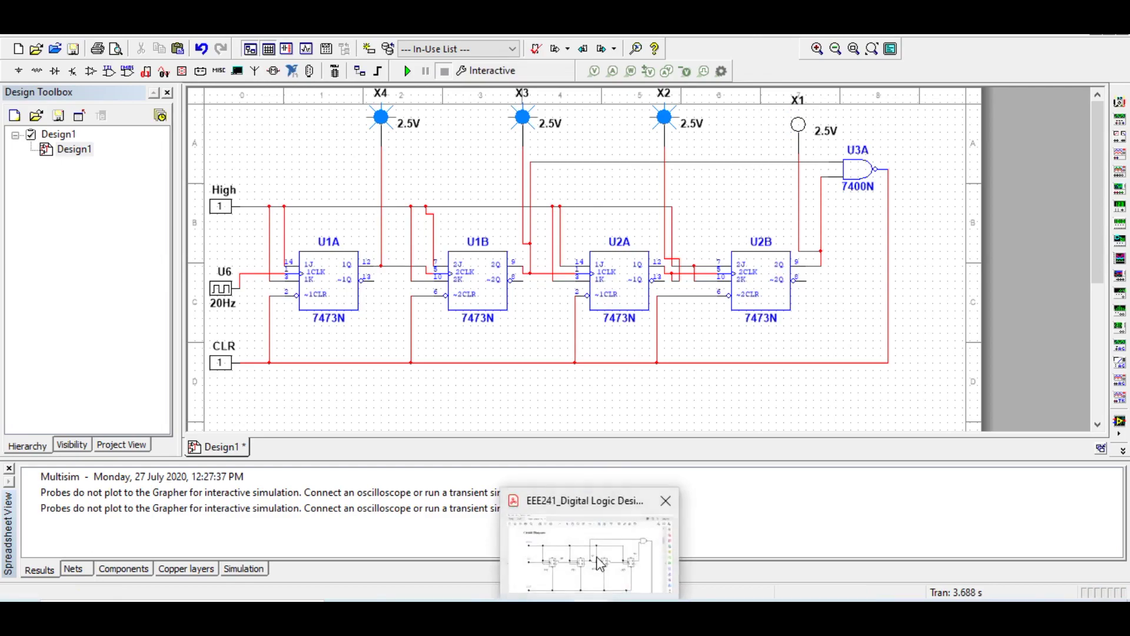
Step: Switch to the lab manual and examine the decade counter's truth table and the 7473 and 7400 pin configurations
left_click(600, 562)
scroll(624, 325, "down", 10)
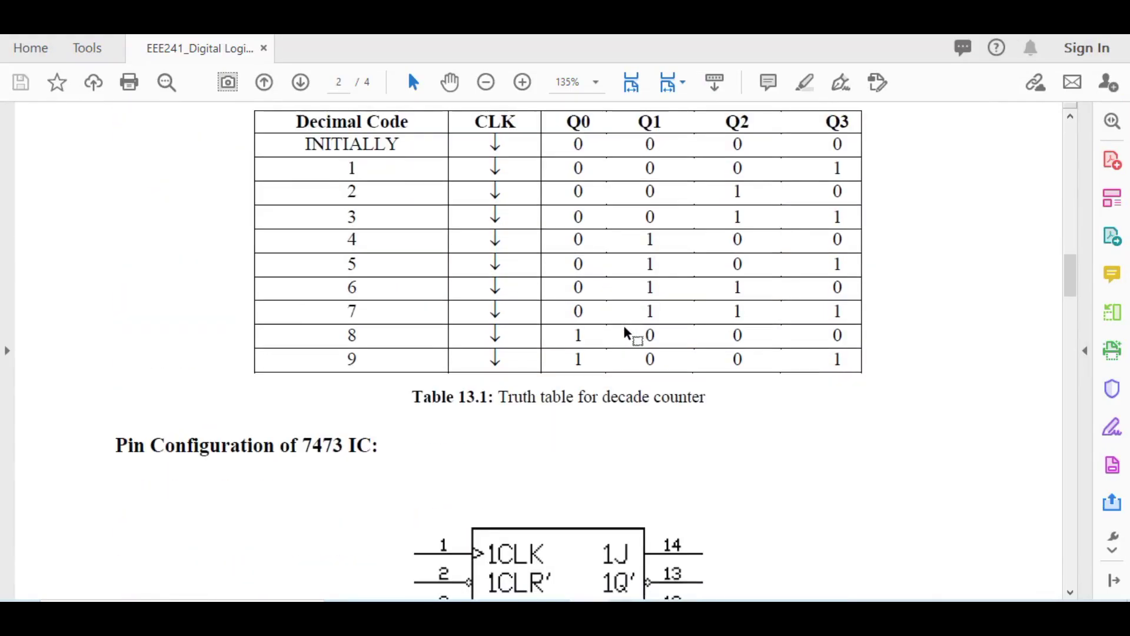
scroll(722, 365, "up", 1)
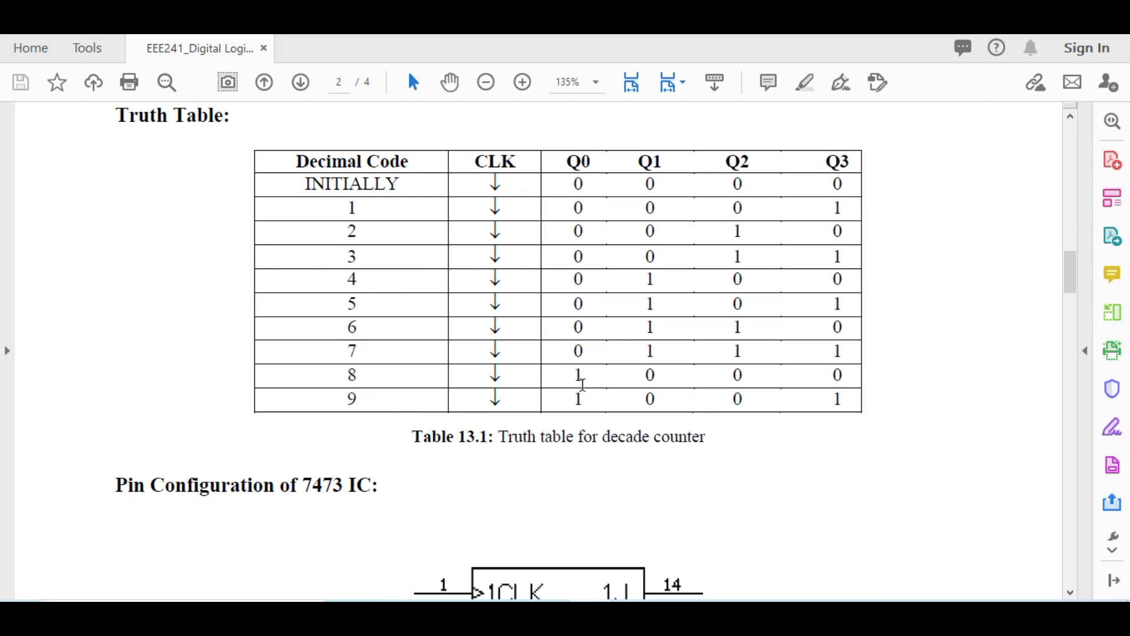
scroll(554, 327, "down", 10)
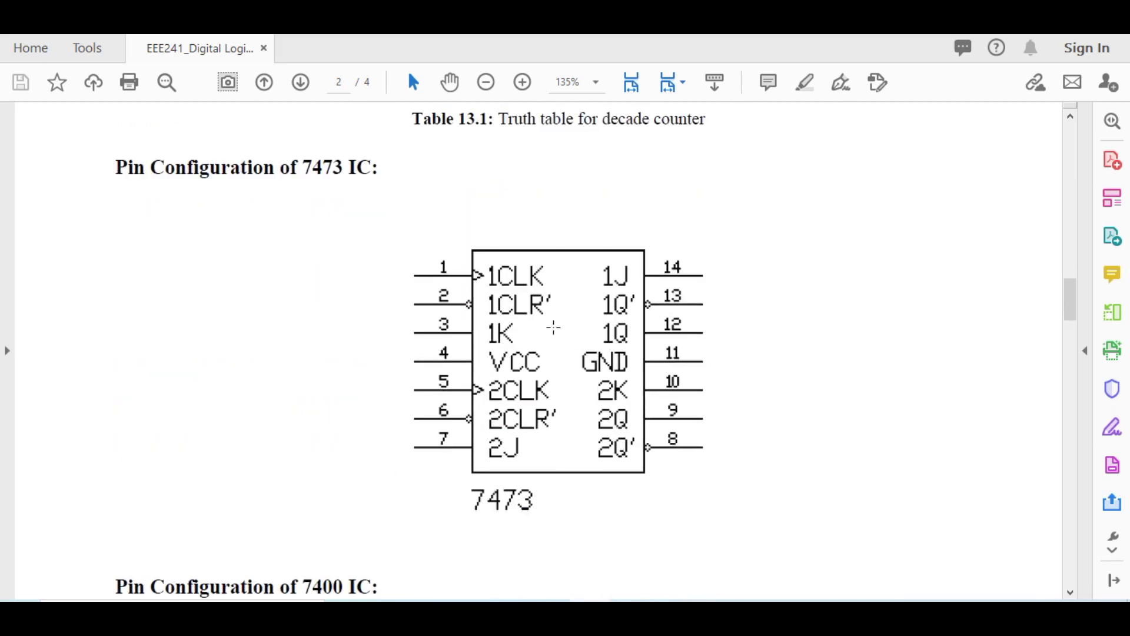
scroll(554, 327, "down", 1)
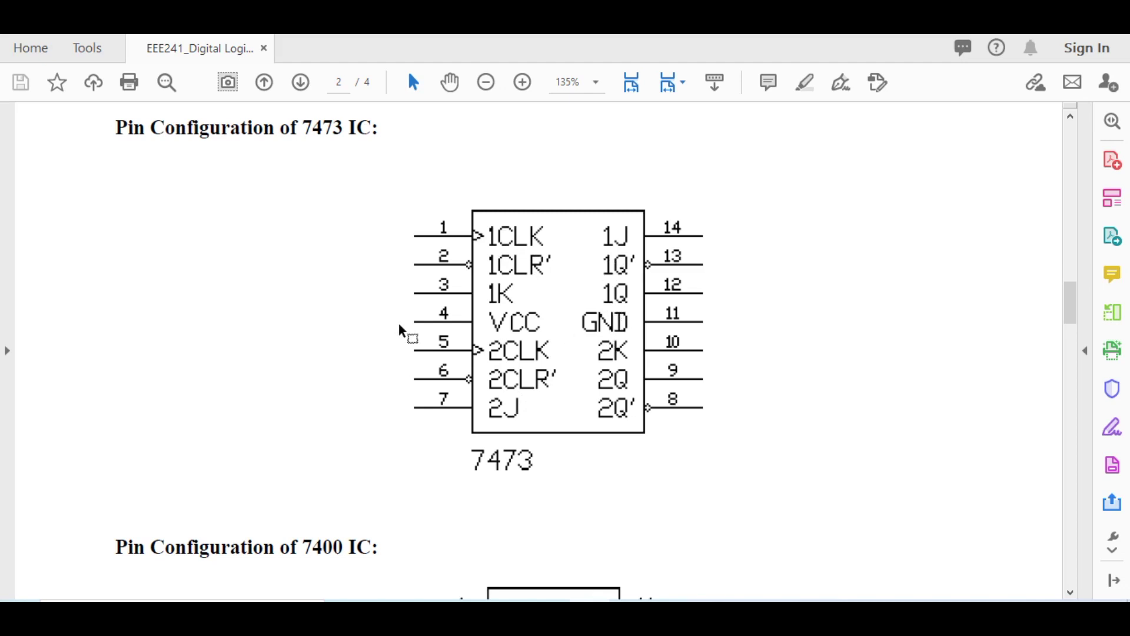
scroll(524, 410, "down", 3)
scroll(524, 410, "down", 2)
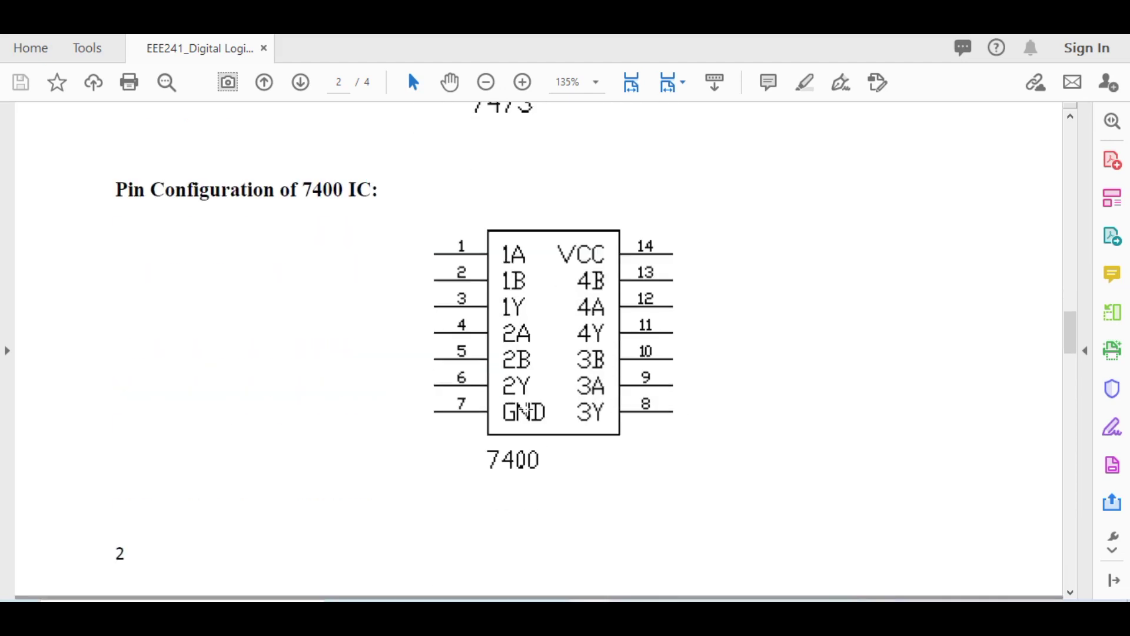
Step: Review the manual's precautions, conclusion and instructor verification sheet, and go back to the Lab 13 title and circuit diagram
scroll(526, 410, "down", 8)
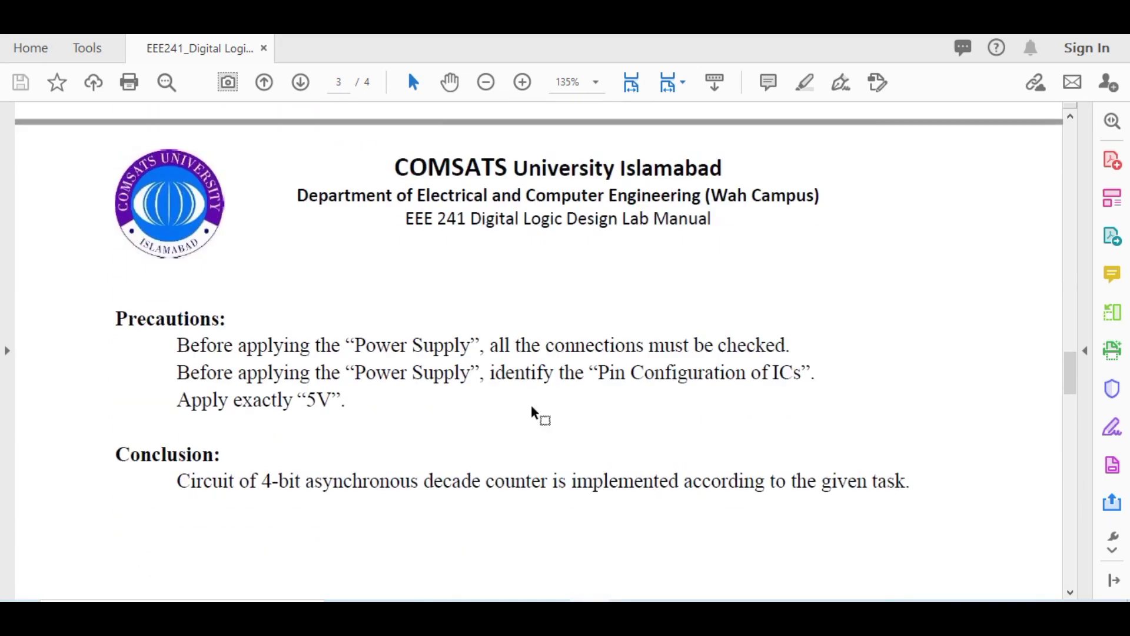
scroll(531, 404, "down", 12)
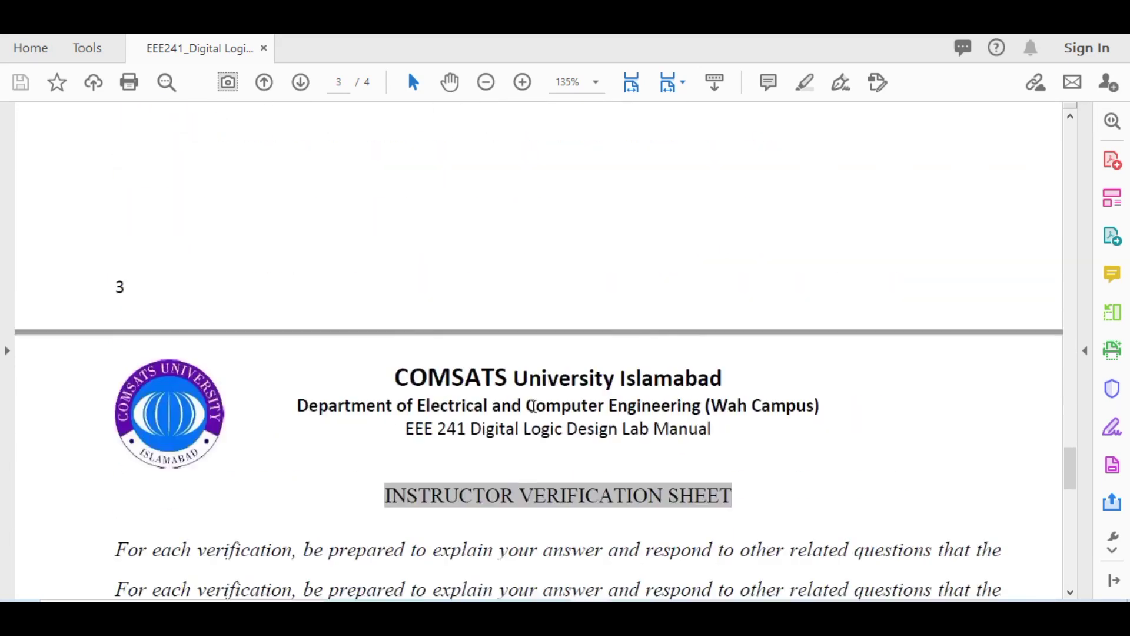
scroll(595, 383, "down", 7)
scroll(618, 365, "up", 12)
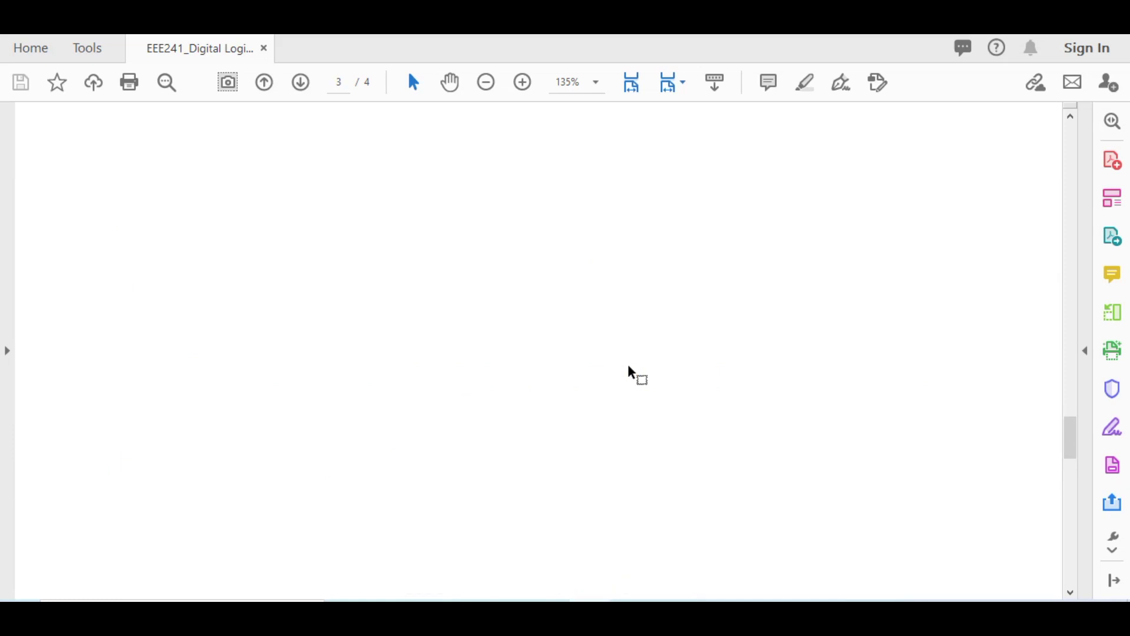
scroll(629, 365, "up", 15)
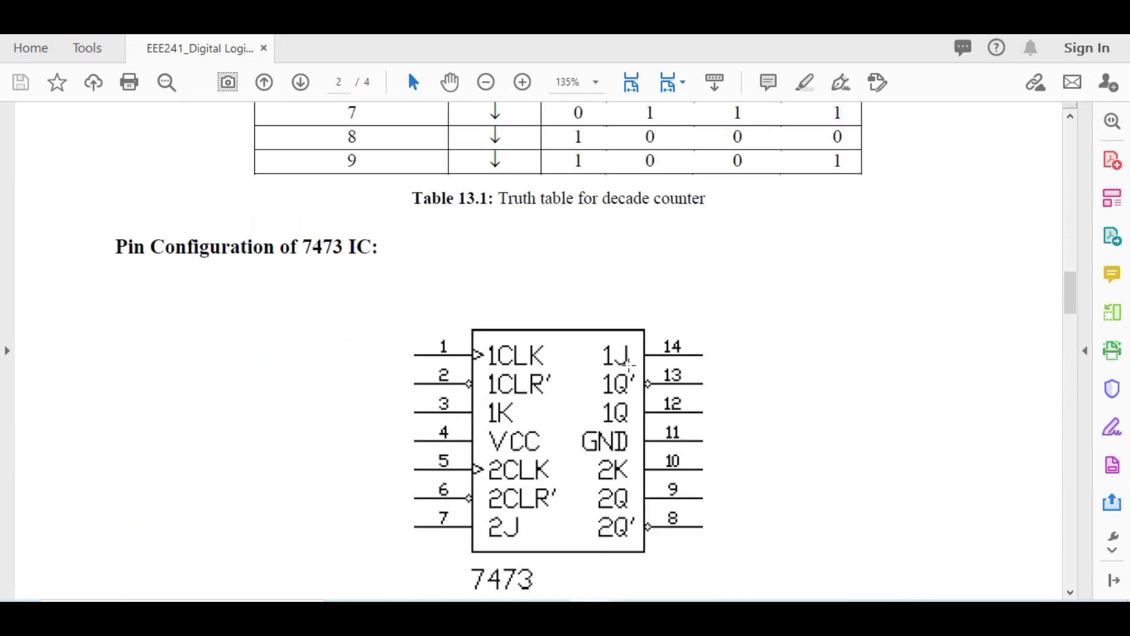
scroll(629, 365, "up", 12)
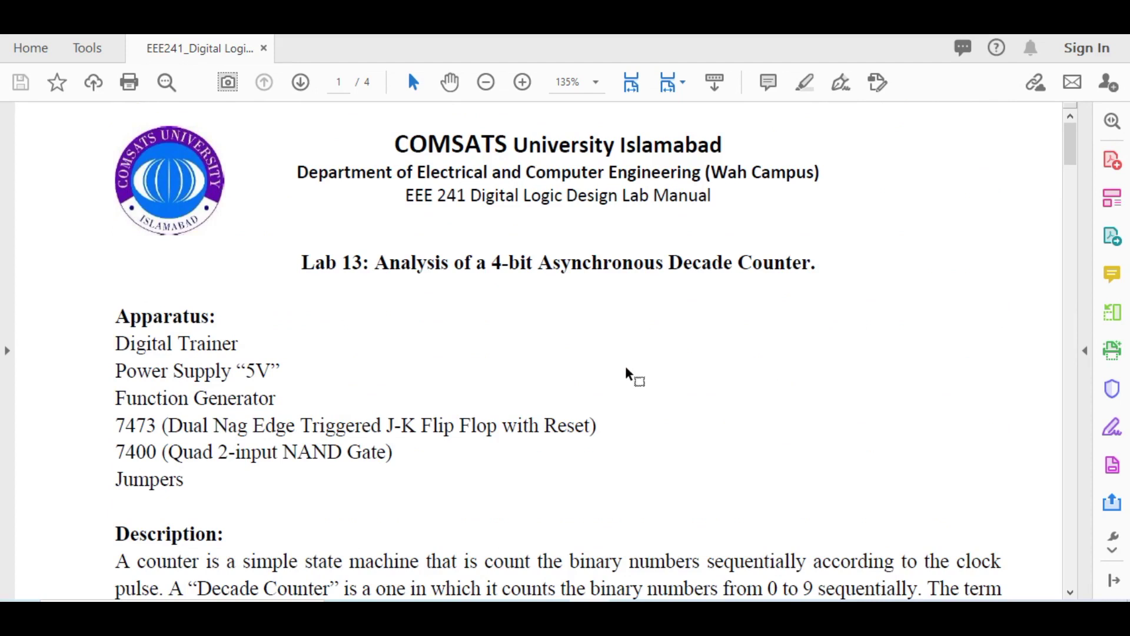
scroll(839, 419, "down", 11)
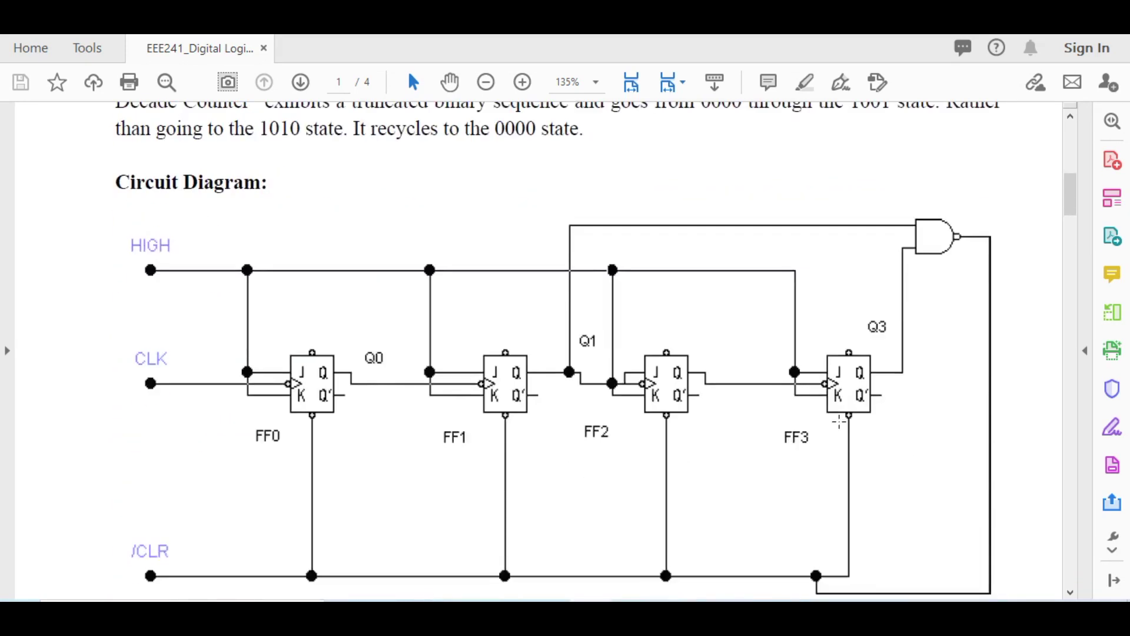
scroll(838, 420, "down", 1)
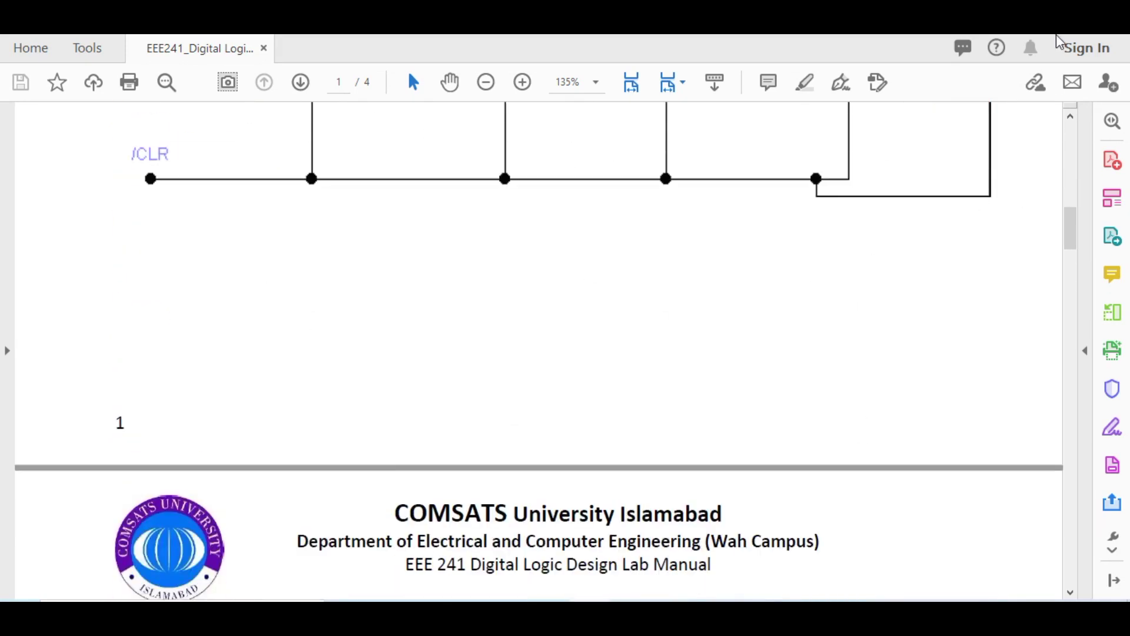